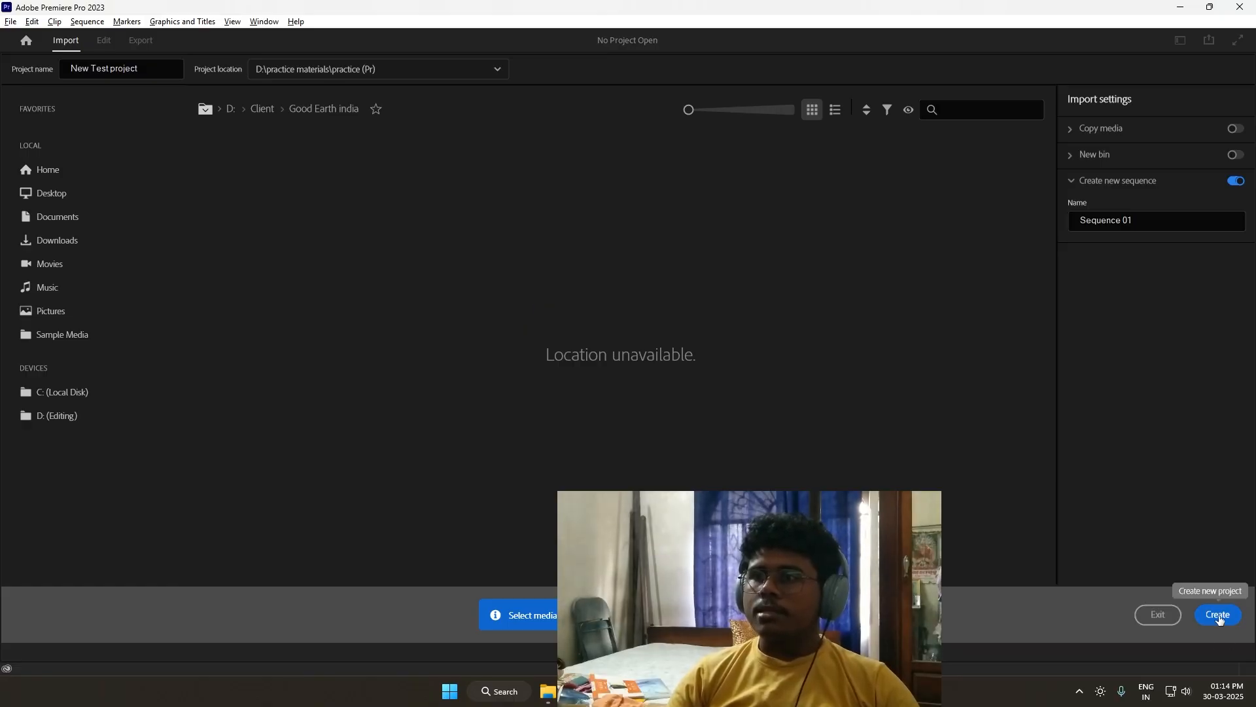
# Step: Create the project "New Test project" in D:\practice materials\practice (Pr)
pyautogui.click(1218, 615)
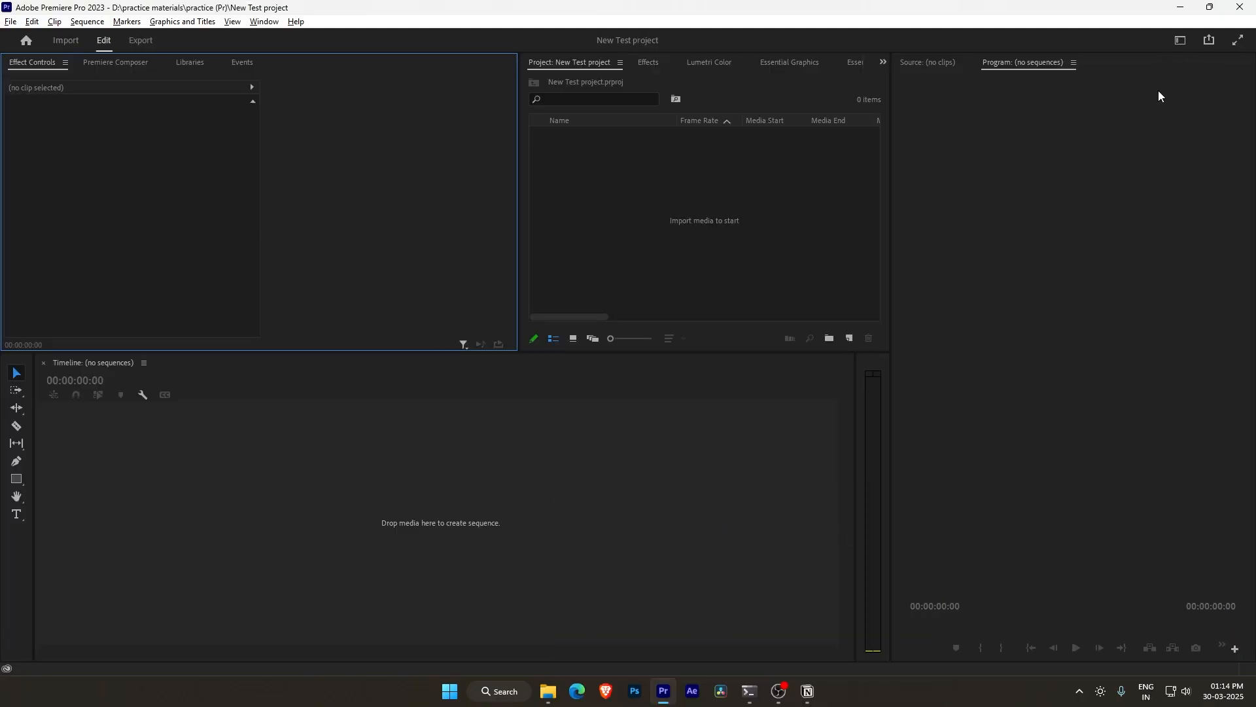
# Step: Switch to the Editing workspace, and return to the Vertical workspace
pyautogui.click(1180, 42)
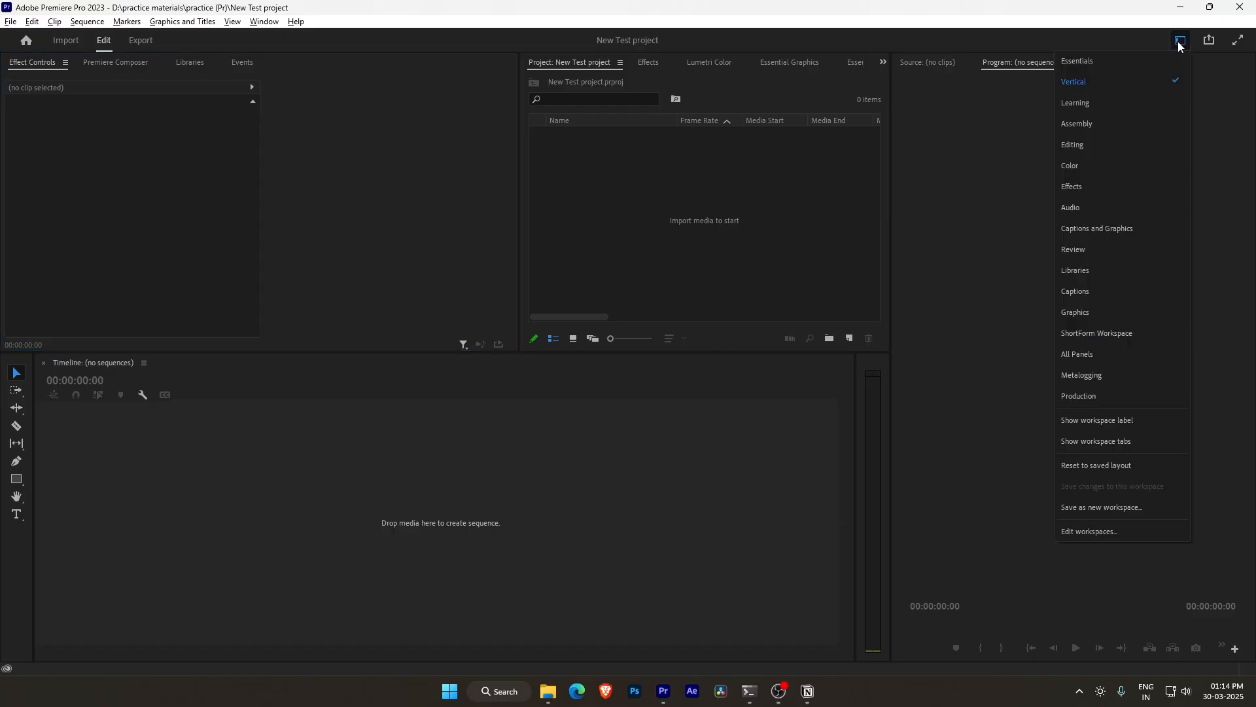
pyautogui.click(1143, 148)
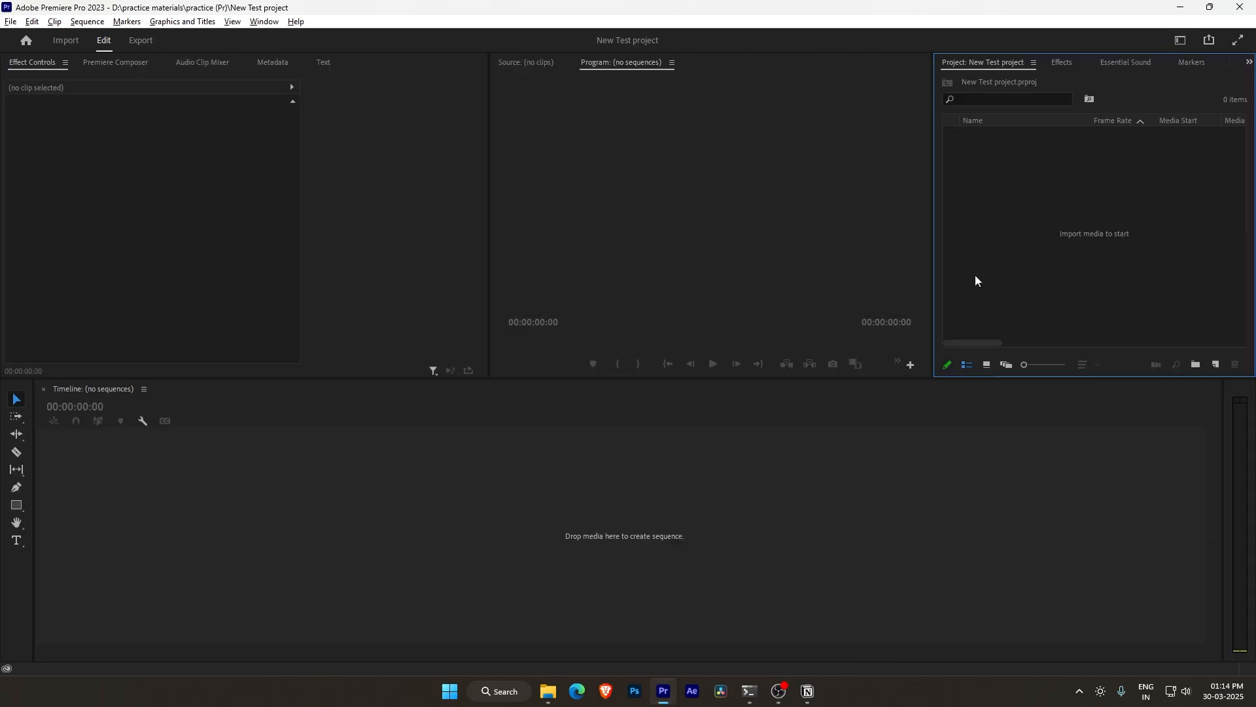
pyautogui.click(1171, 42)
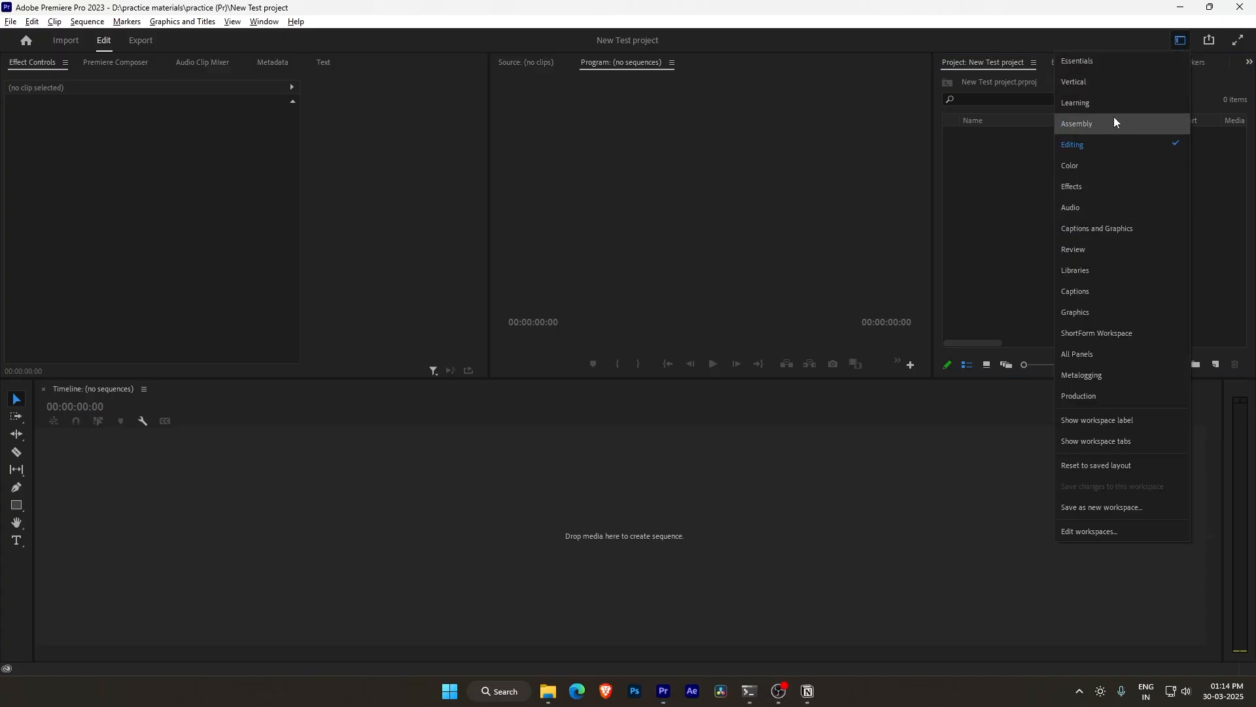
pyautogui.click(1116, 82)
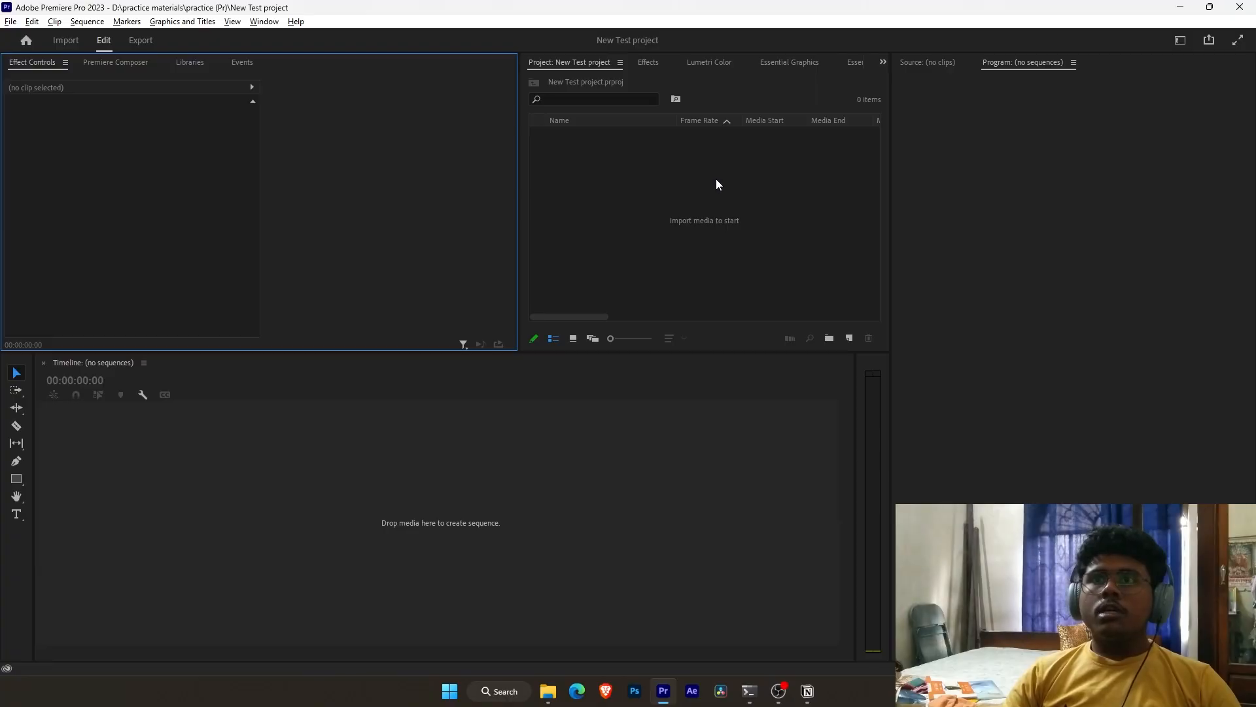
# Step: Import the "India's Relations With International Countries" MP4 video from the Ranveer shorts folder into the project
pyautogui.click(715, 237)
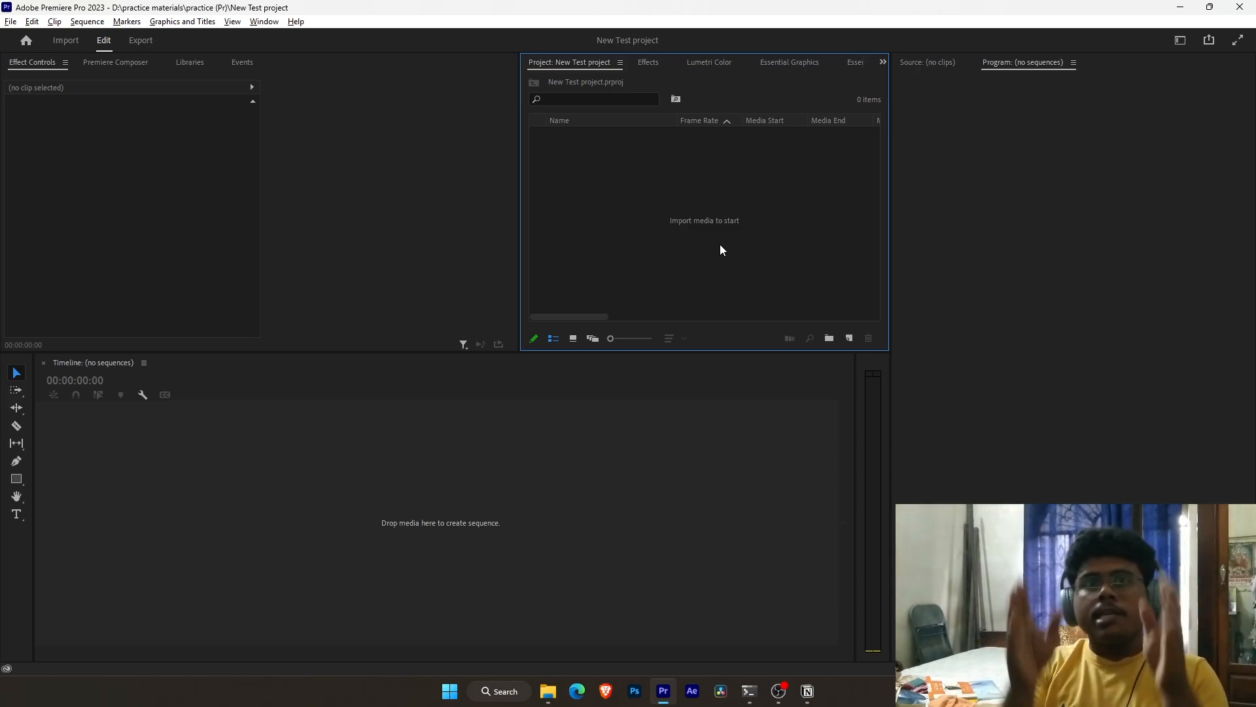
pyautogui.doubleClick(724, 151)
pyautogui.click(218, 244)
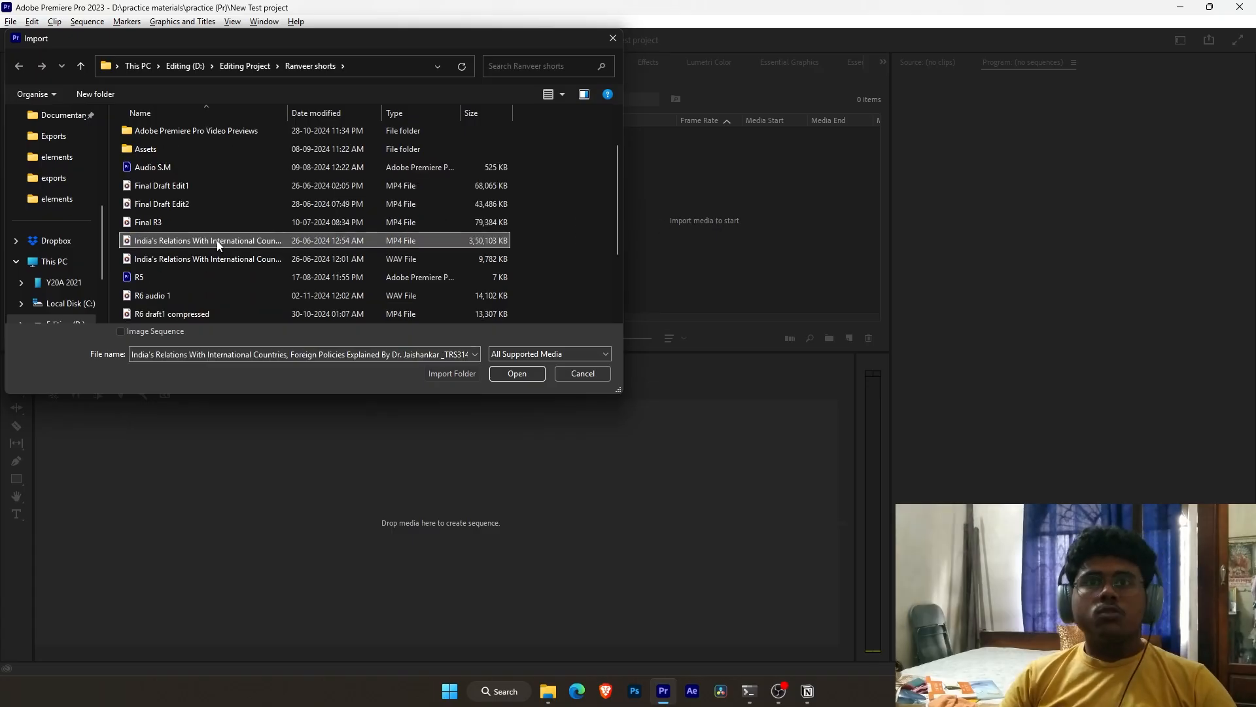
pyautogui.click(507, 373)
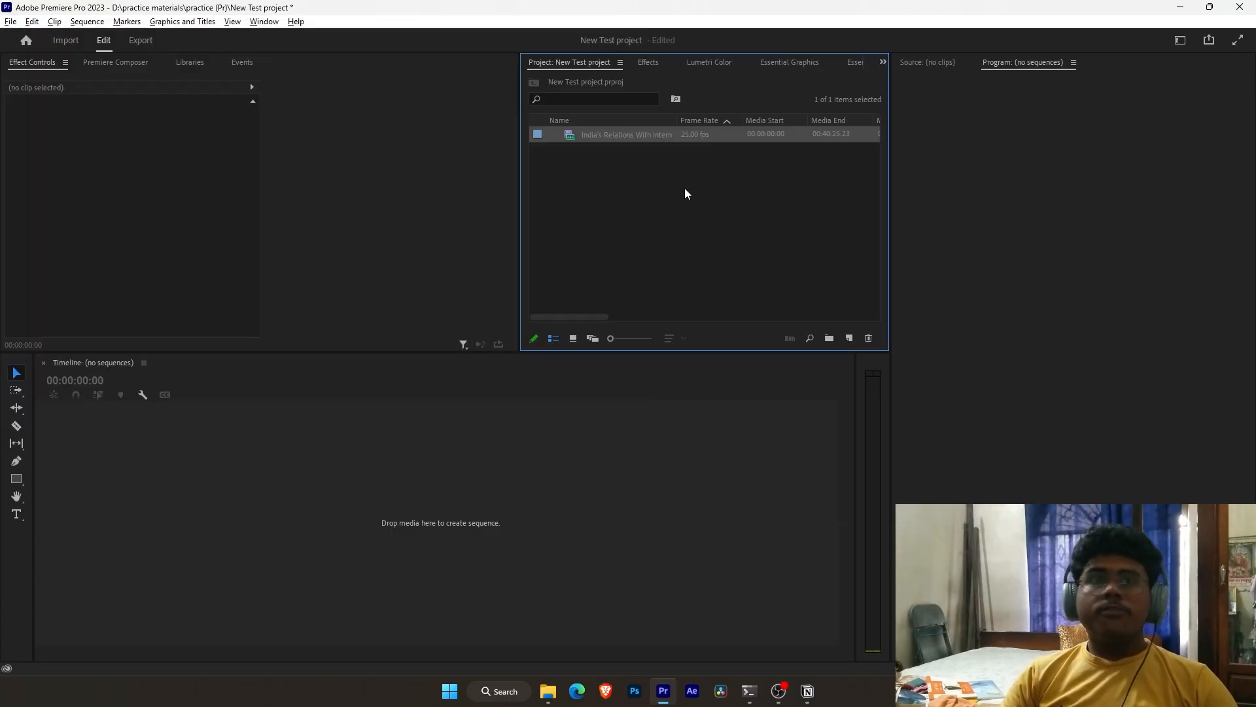
# Step: Open the imported video in the Source Monitor and skim through its footage at several points
pyautogui.click(724, 137)
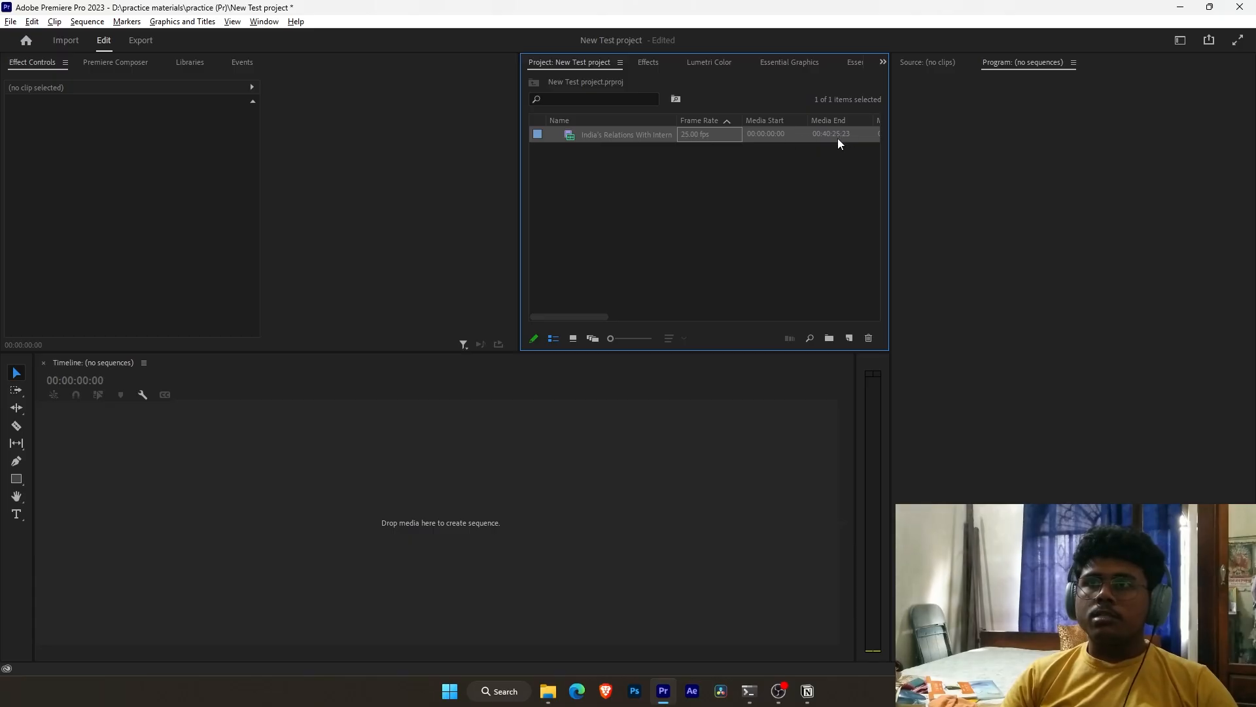
pyautogui.moveTo(572, 316)
pyautogui.mouseDown()
pyautogui.moveTo(684, 312)
pyautogui.moveTo(556, 315)
pyautogui.mouseUp()
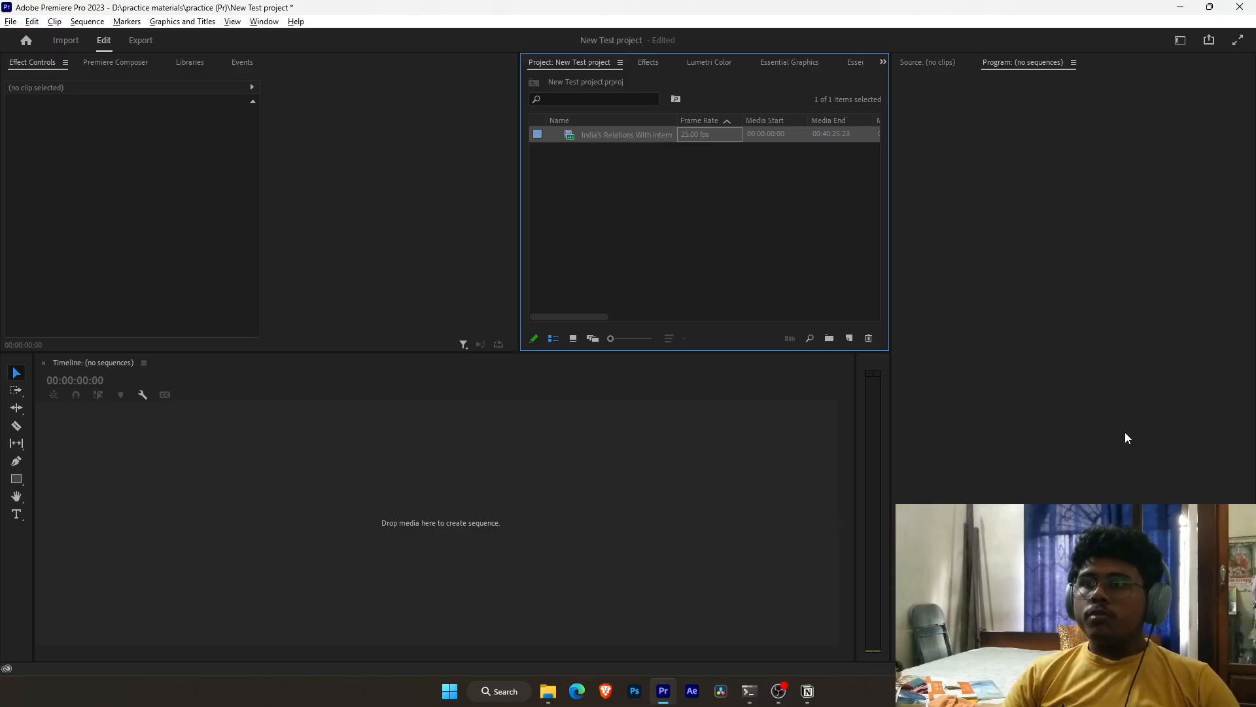
pyautogui.click(1141, 348)
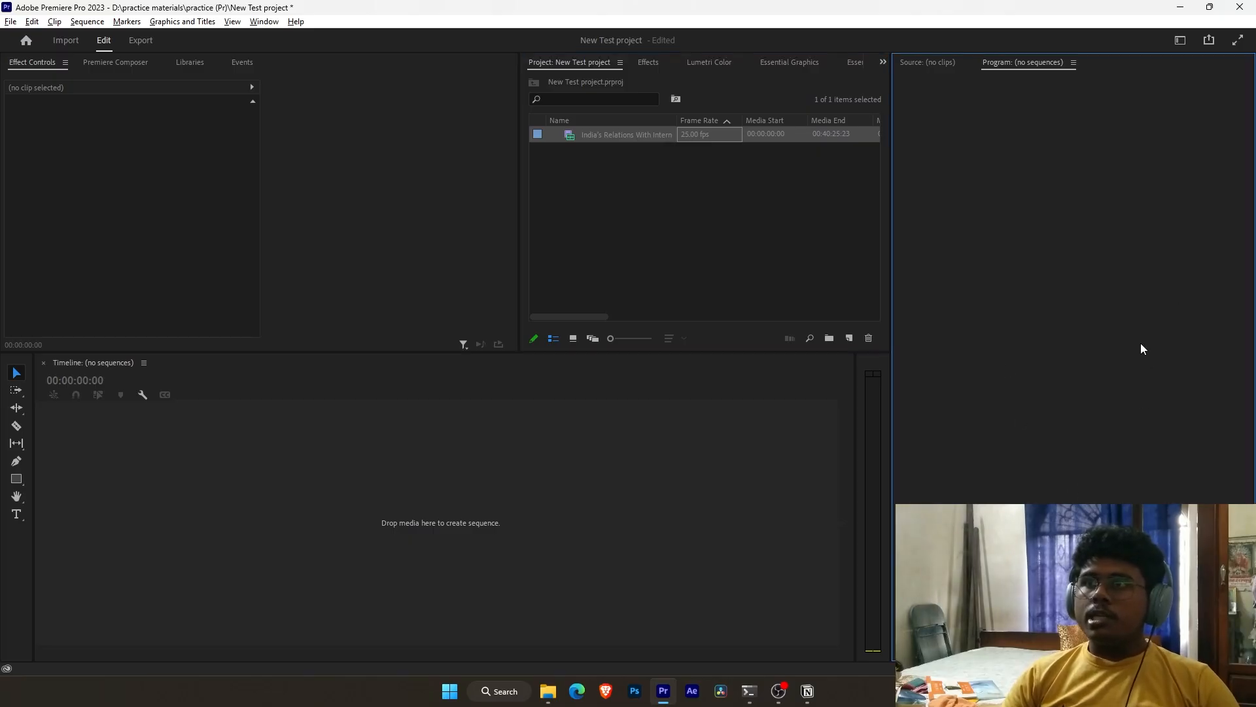
pyautogui.doubleClick(635, 134)
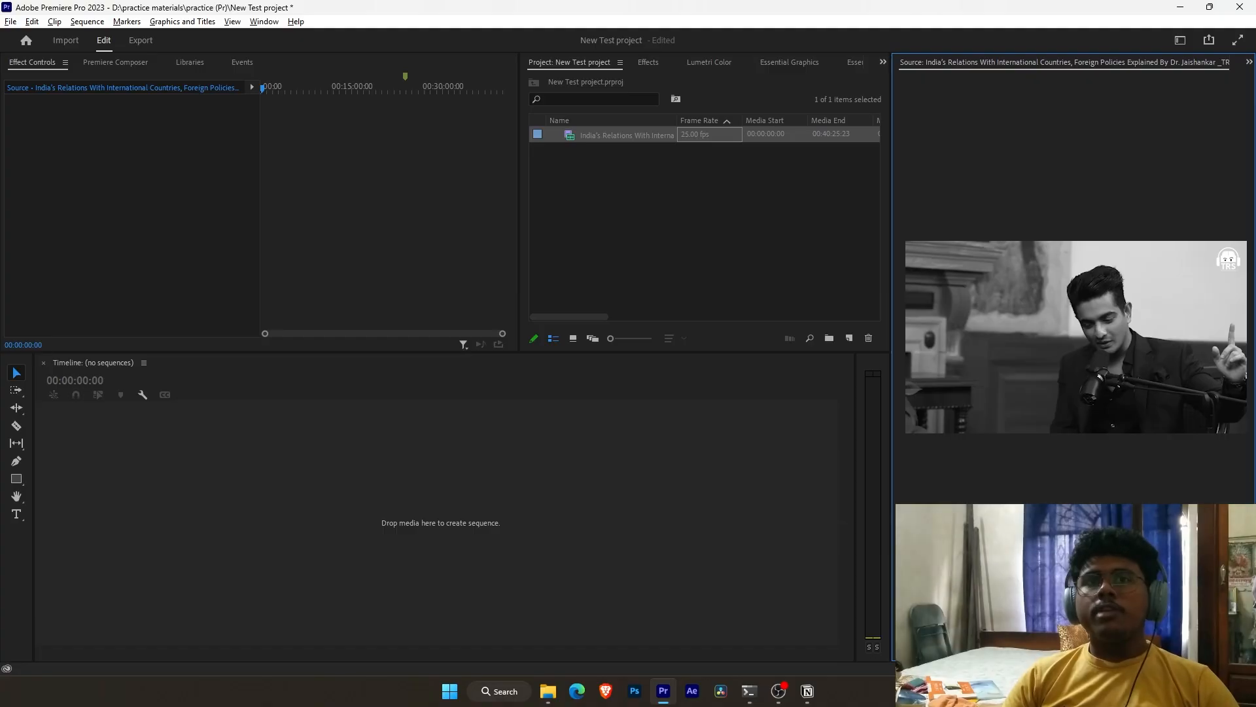
pyautogui.click(1181, 625)
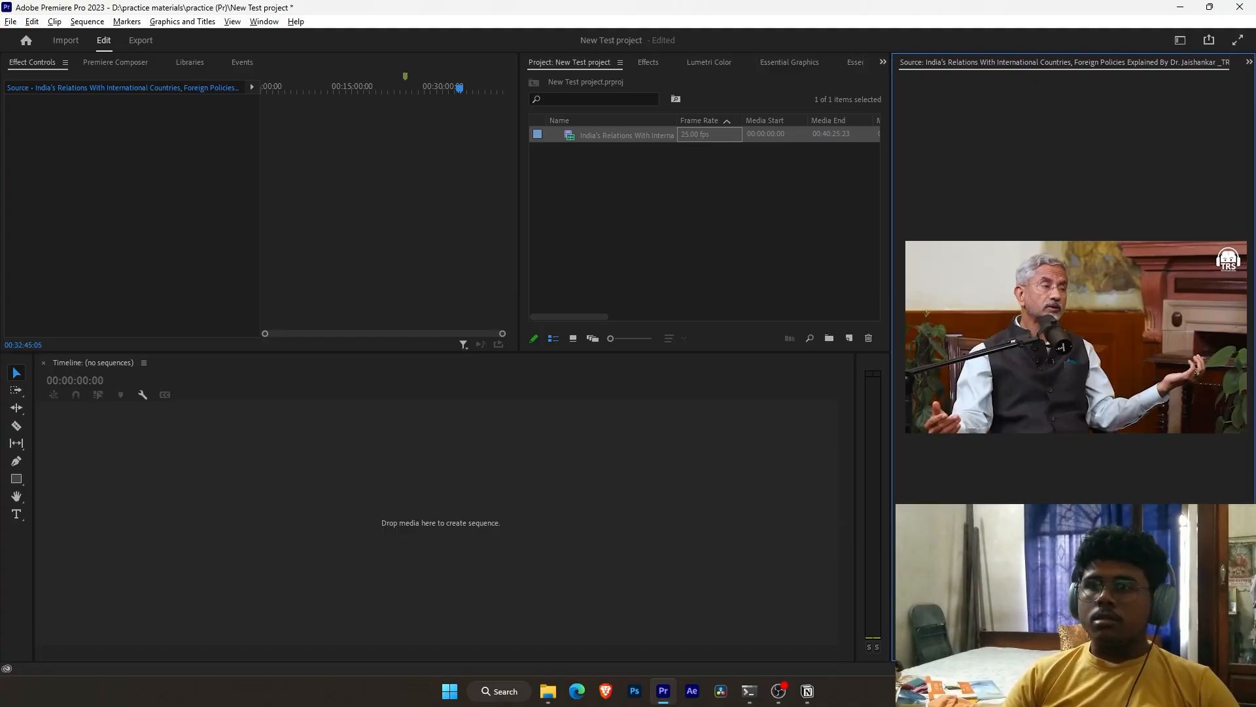
pyautogui.press('XF86AudioLowerVolume')
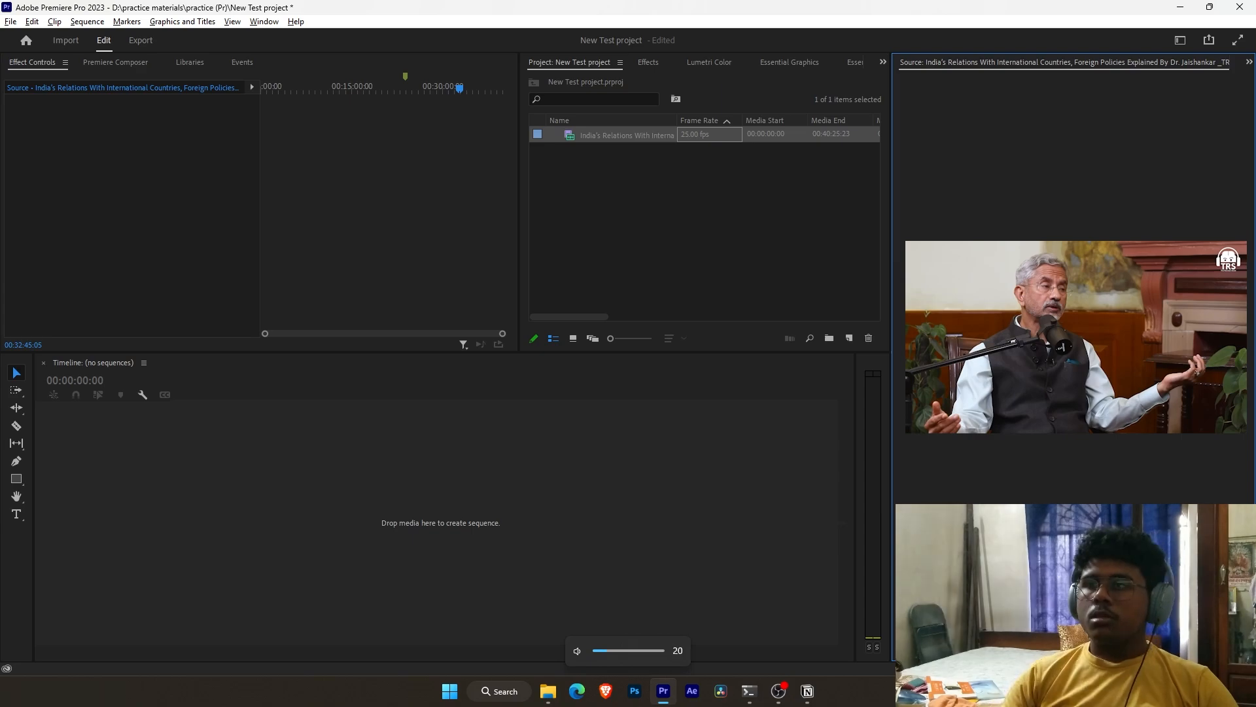
pyautogui.moveTo(1181, 625); pyautogui.dragTo(1058, 624)
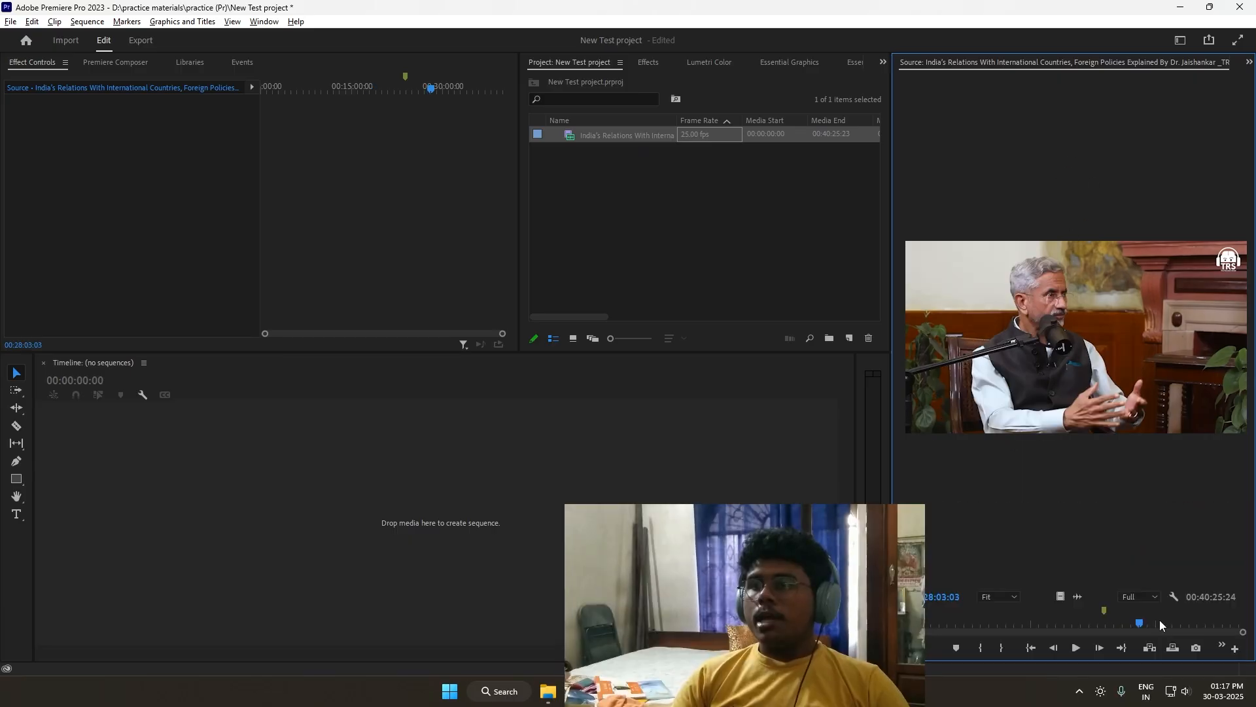
pyautogui.moveTo(1142, 624)
pyautogui.mouseDown()
pyautogui.moveTo(952, 625)
pyautogui.moveTo(1135, 632)
pyautogui.moveTo(981, 627)
pyautogui.moveTo(1186, 616)
pyautogui.moveTo(995, 623)
pyautogui.moveTo(1190, 629)
pyautogui.moveTo(1155, 625)
pyautogui.mouseUp()
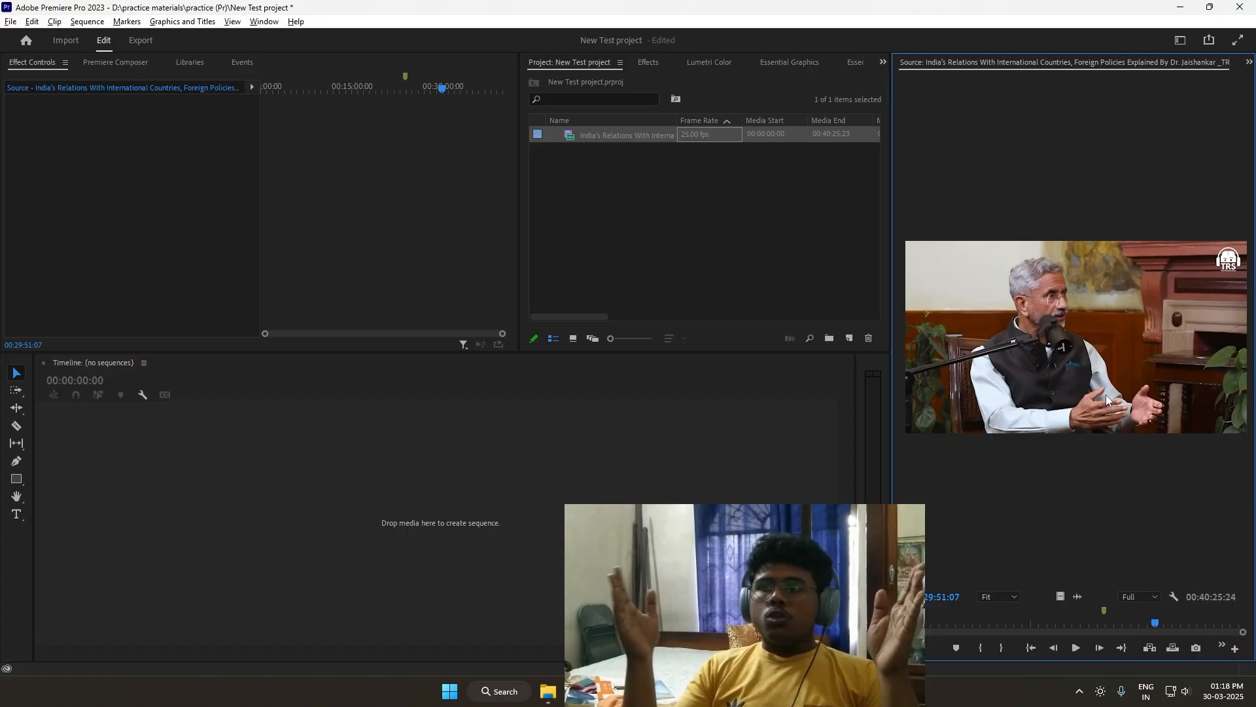
# Step: Return the source video's playhead to 00:00:00:00 and skim from near the end back to the start
pyautogui.click(946, 597)
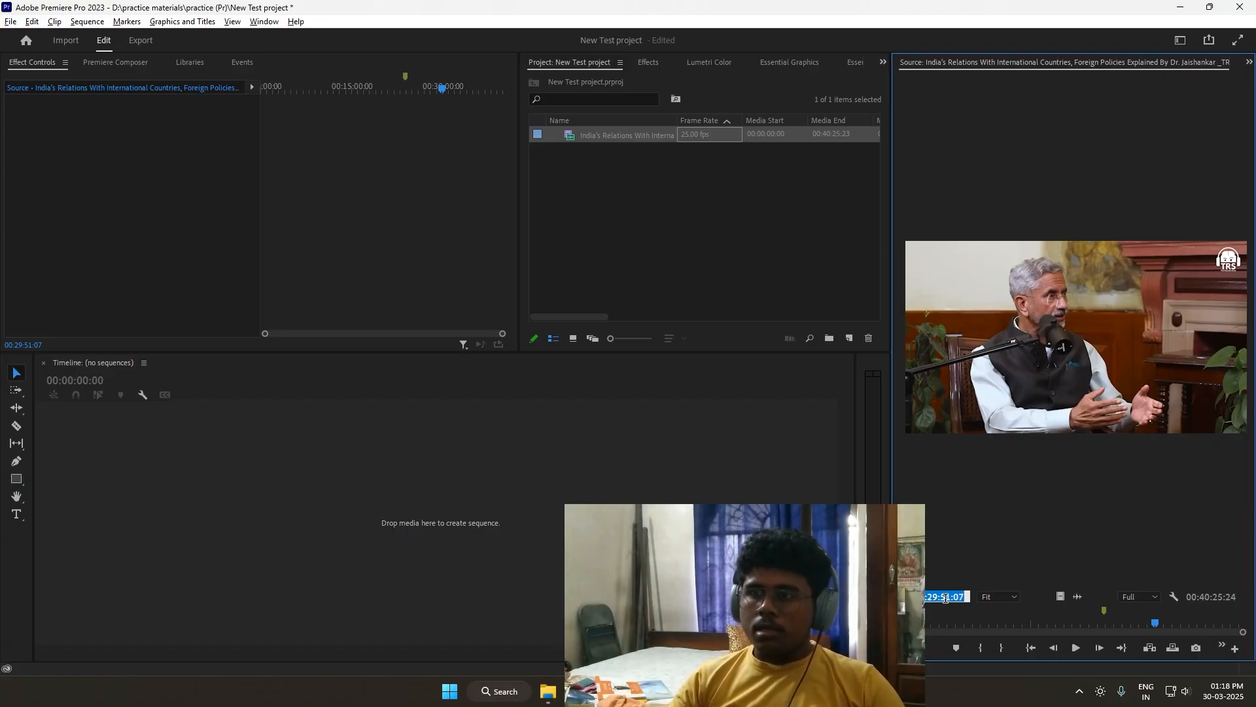
pyautogui.write('0')
pyautogui.press('Return')
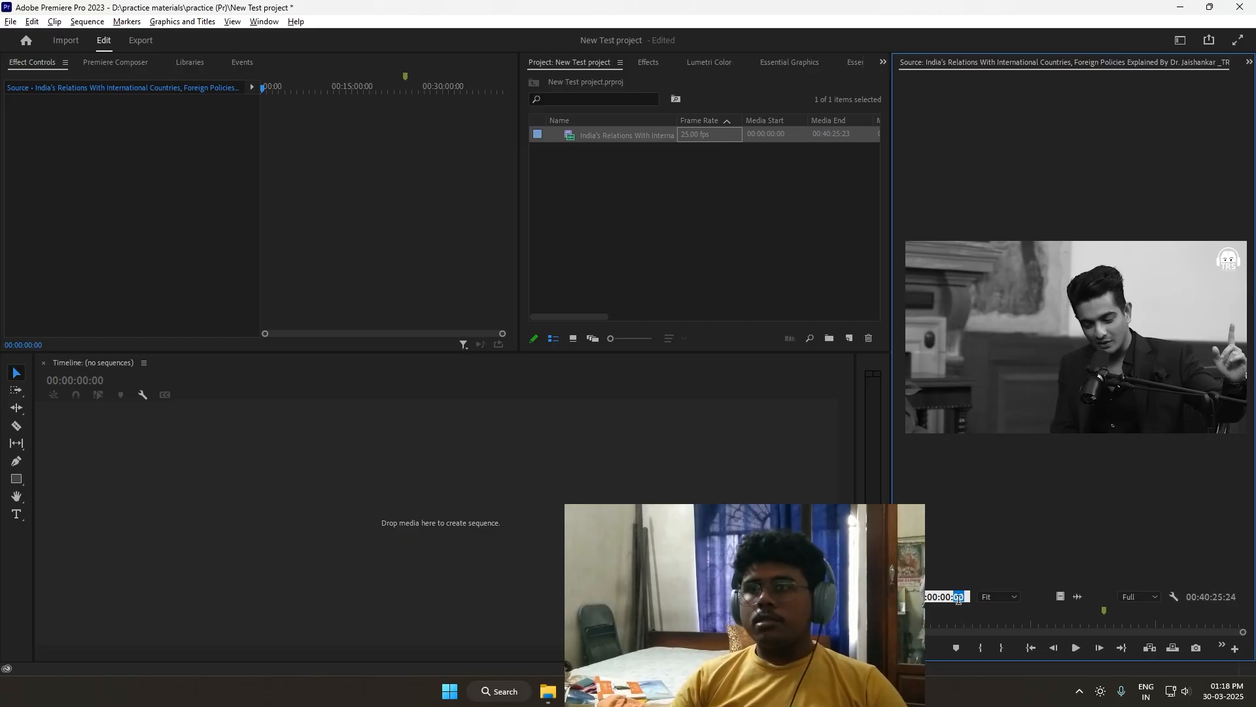
pyautogui.moveTo(938, 596); pyautogui.dragTo(928, 597)
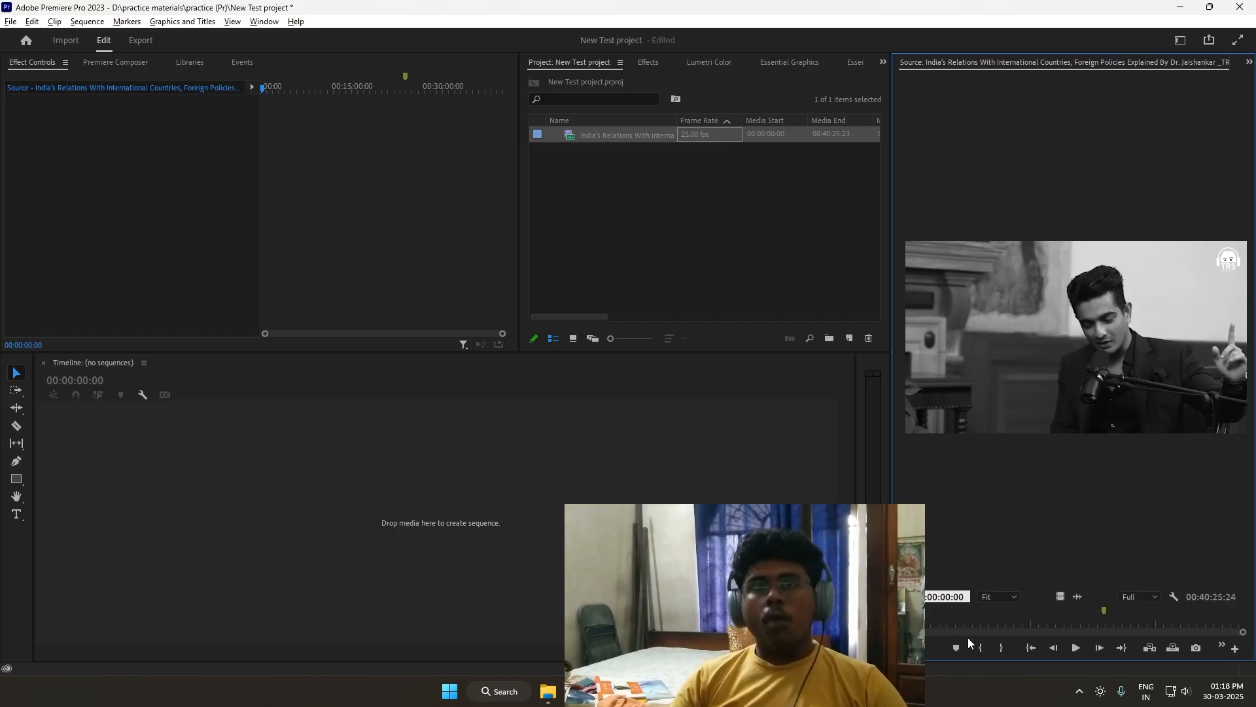
pyautogui.click(1217, 625)
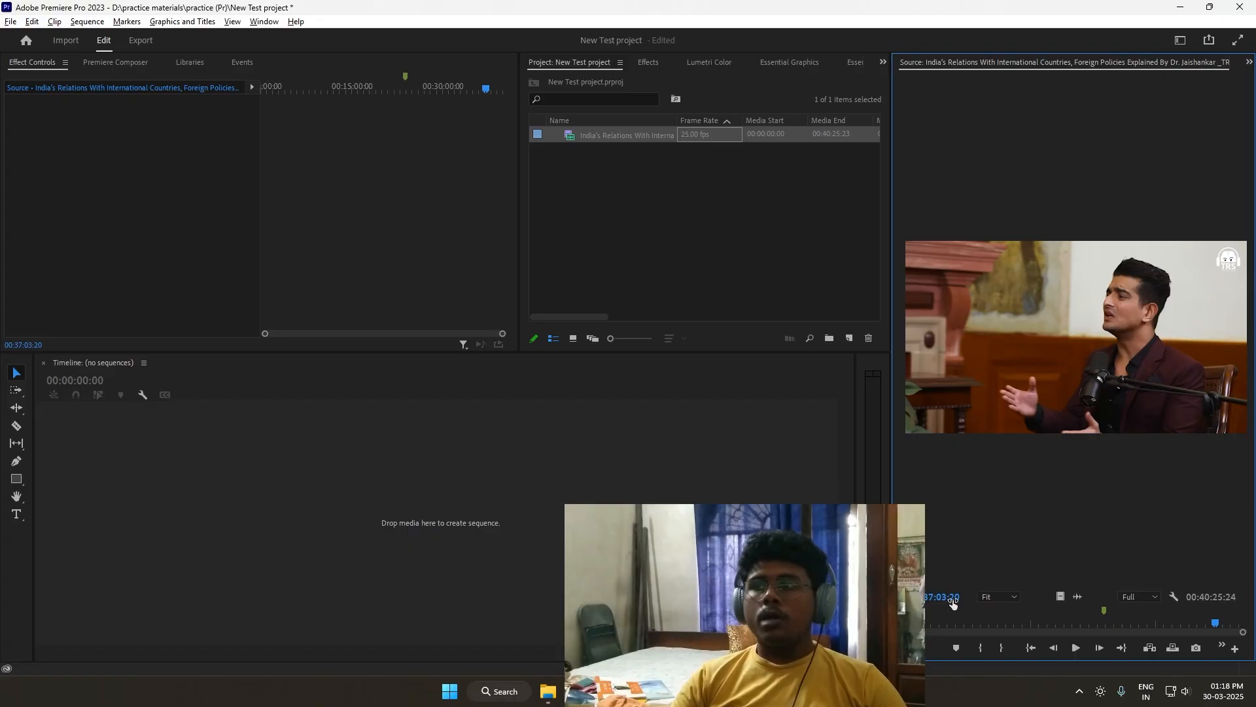
pyautogui.moveTo(941, 623); pyautogui.dragTo(904, 623)
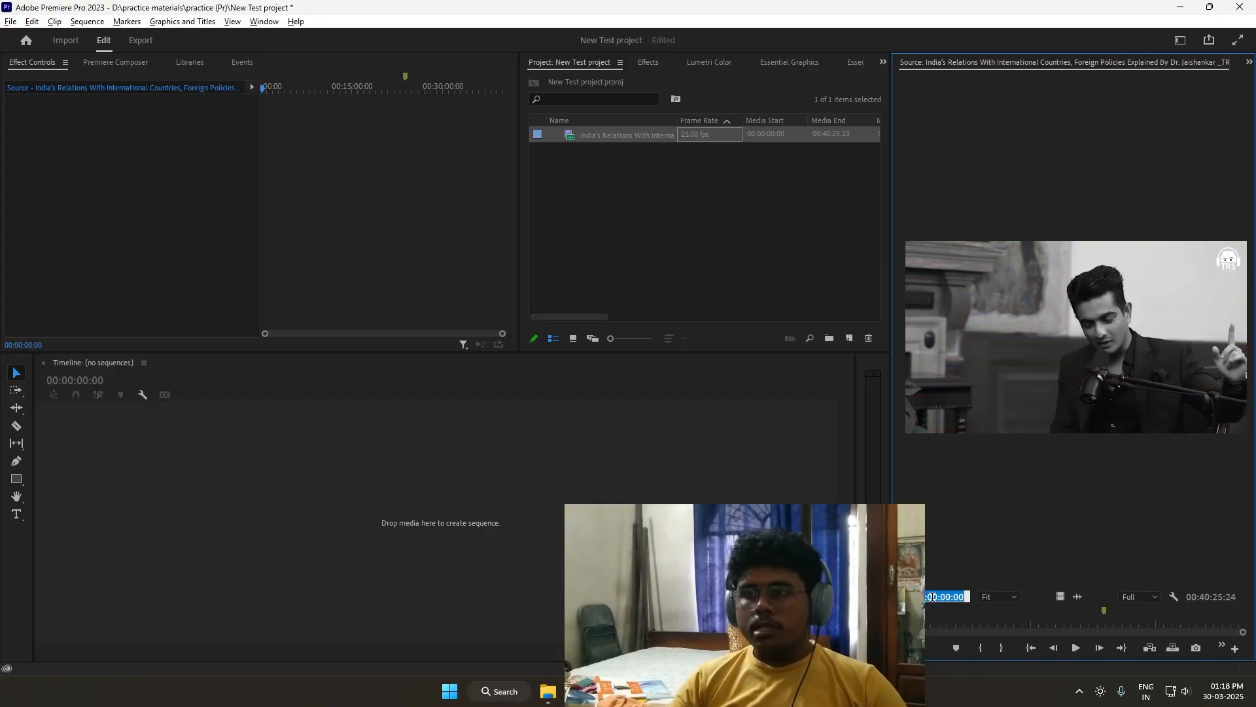
# Step: Mark an In point on the source video at 00:03:00:00
pyautogui.click(959, 596)
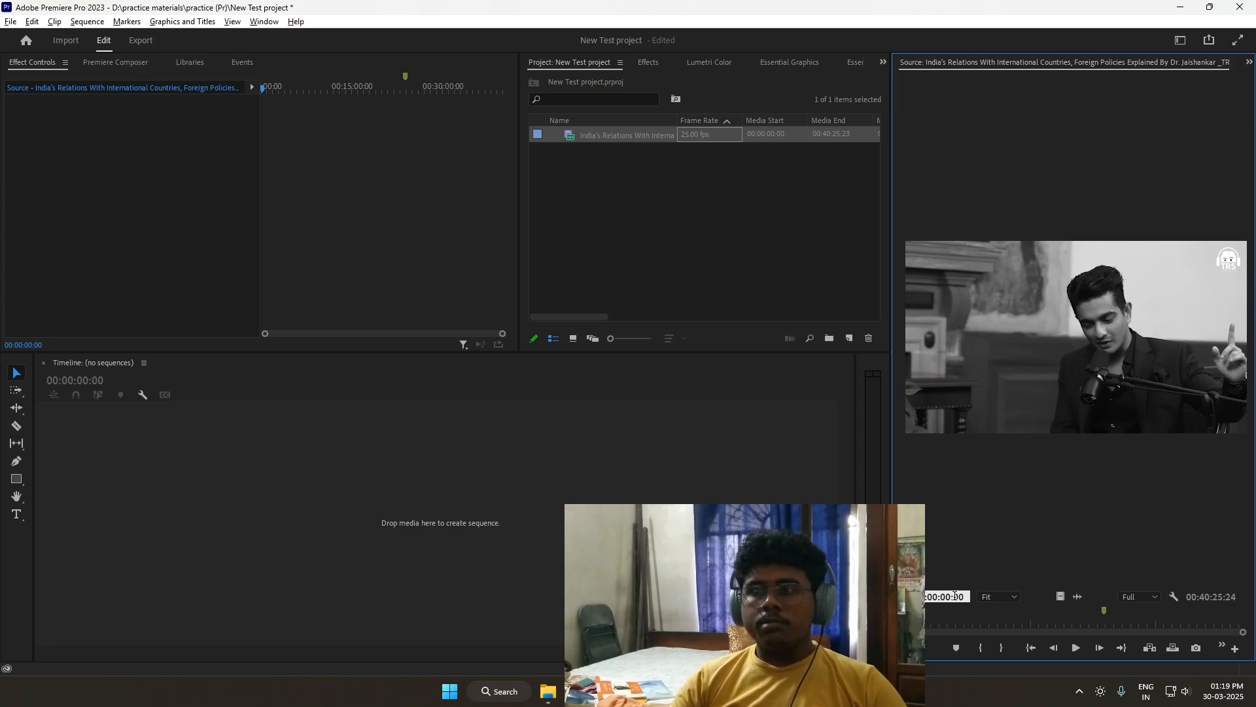
pyautogui.write('3')
pyautogui.press('Return')
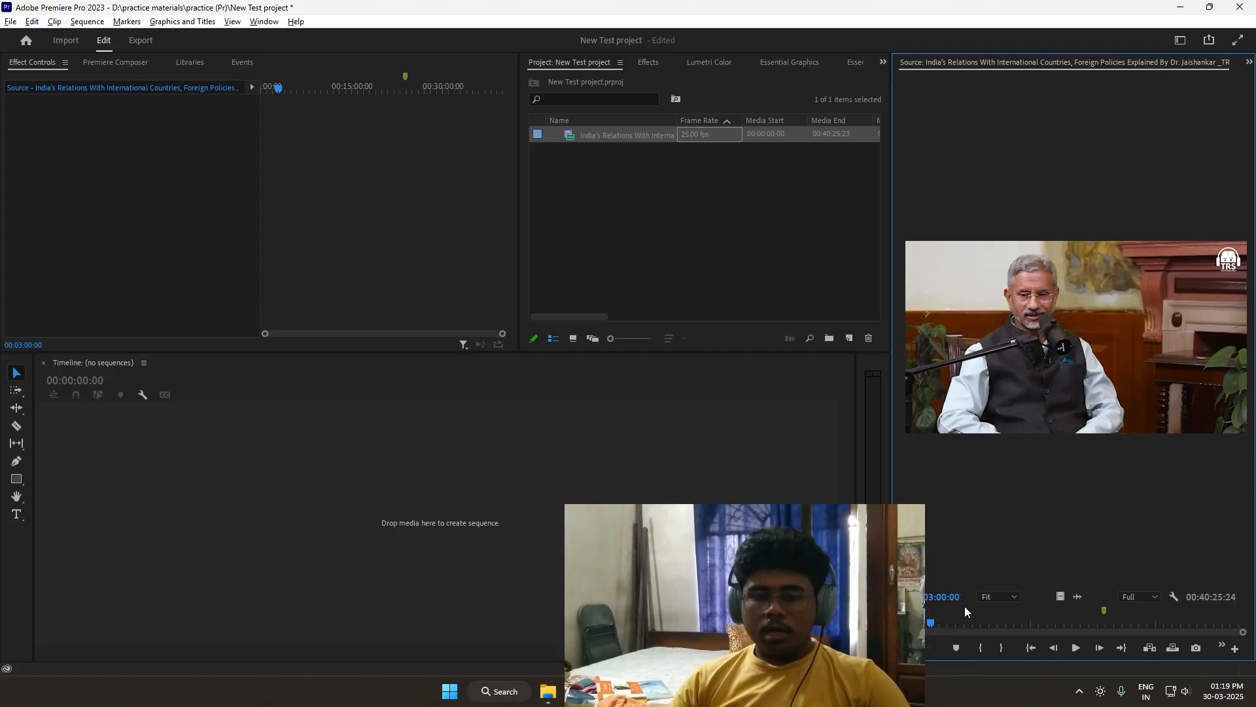
pyautogui.press('i')
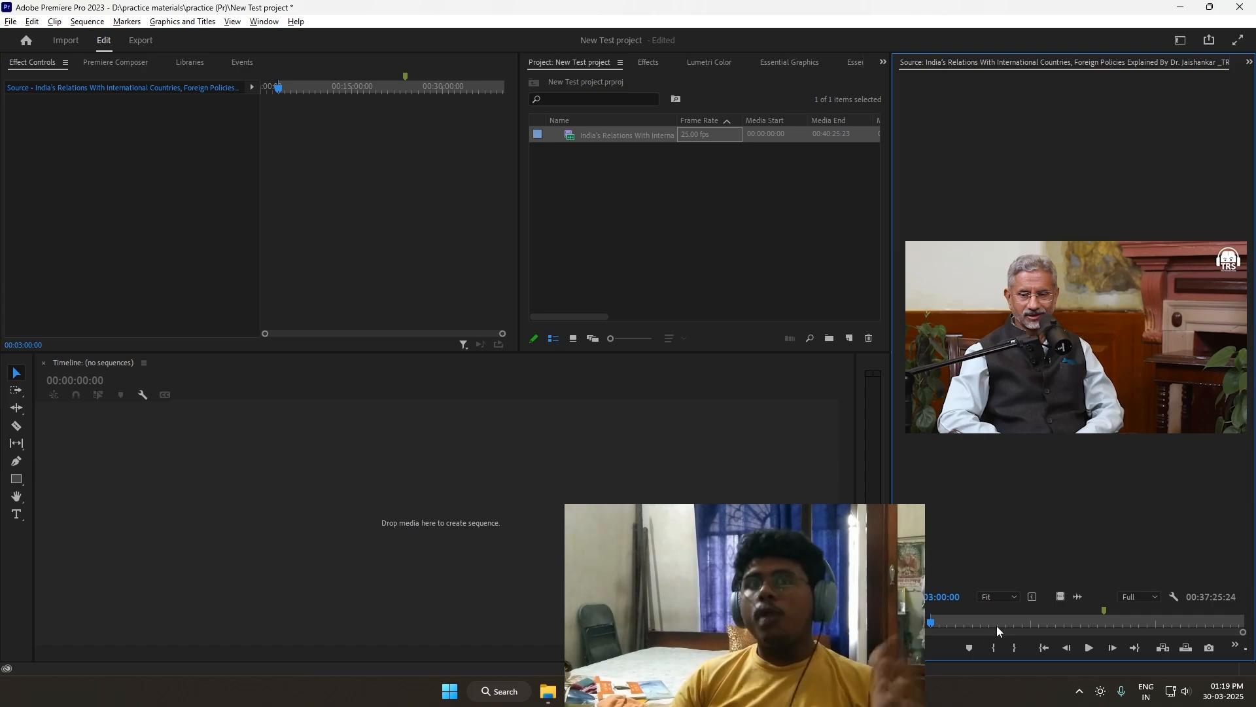
# Step: Mark an Out point on the source video at 00:05:00:00
pyautogui.click(932, 596)
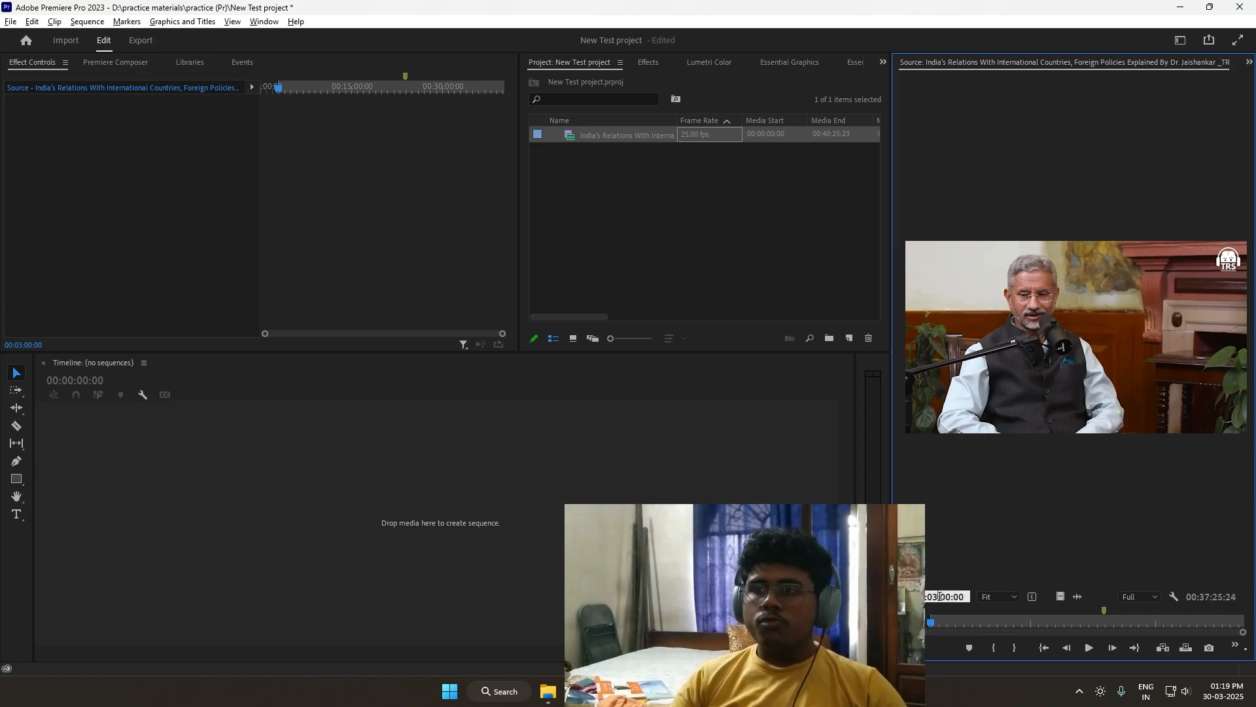
pyautogui.press('BackSpace')
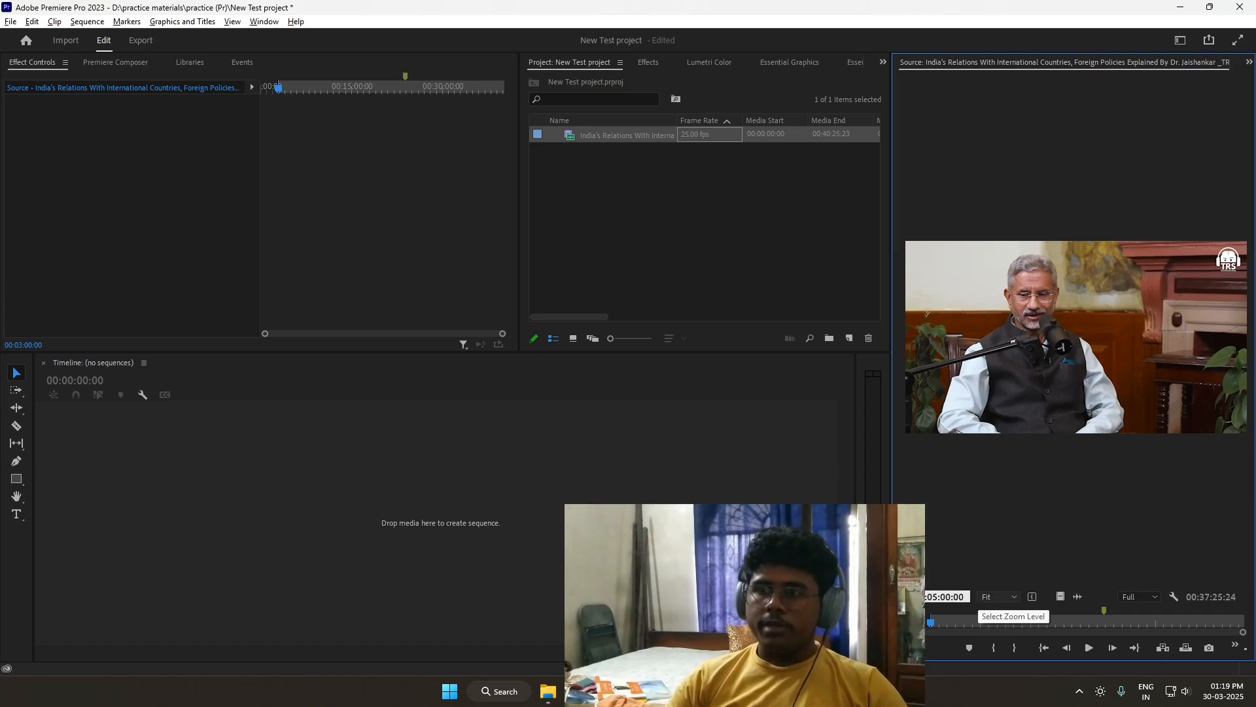
pyautogui.press('Return')
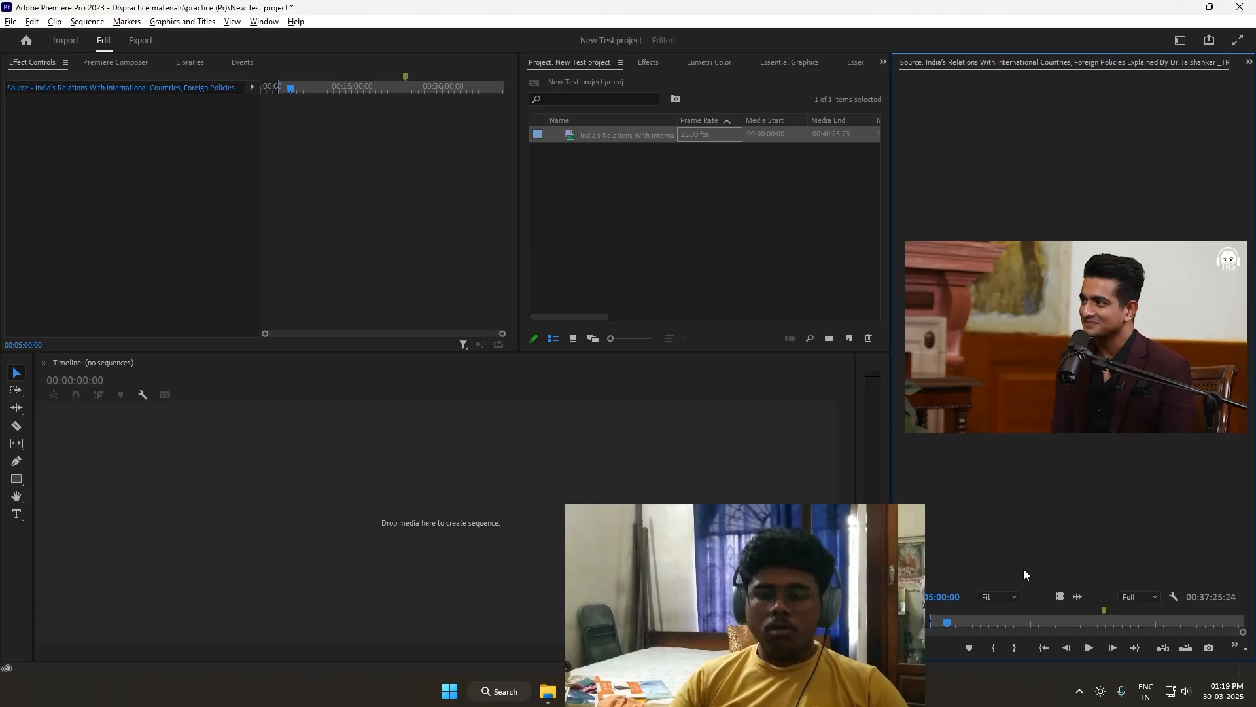
pyautogui.press('o')
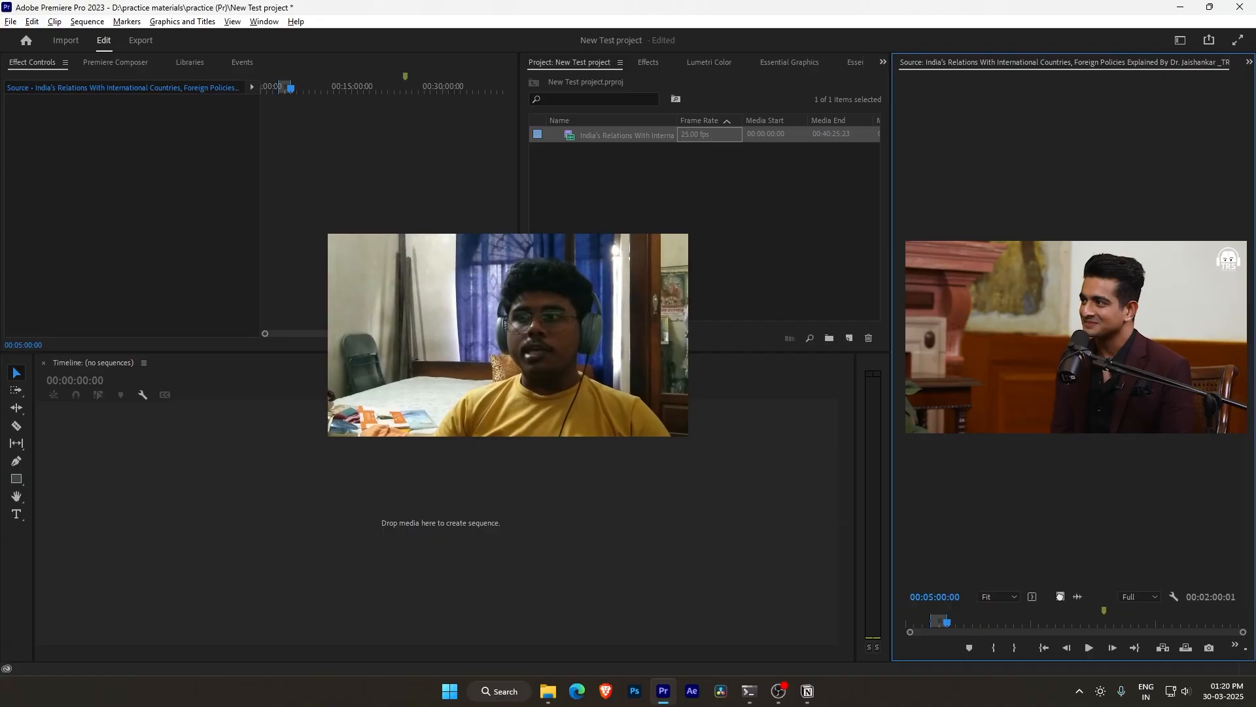
# Step: Create a sequence from only the video of the marked range, and scrub through the resulting clip in the timeline
pyautogui.moveTo(1060, 596); pyautogui.dragTo(333, 521)
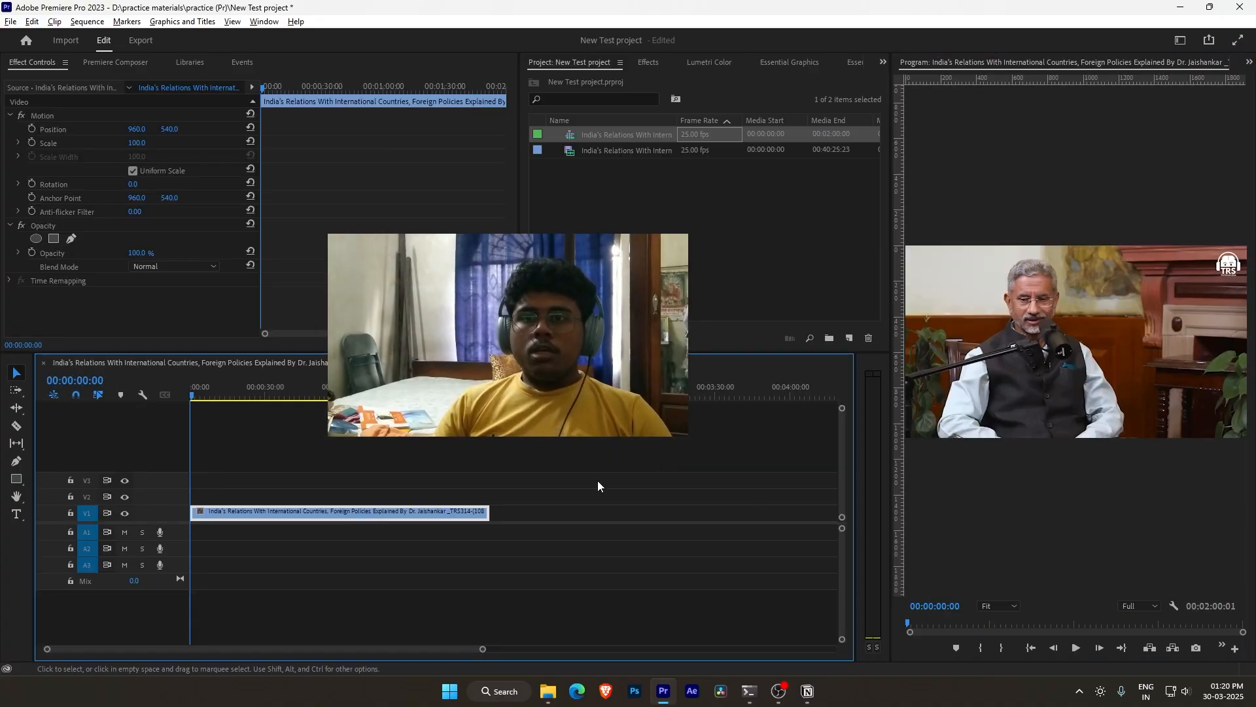
pyautogui.moveTo(372, 514); pyautogui.dragTo(203, 514)
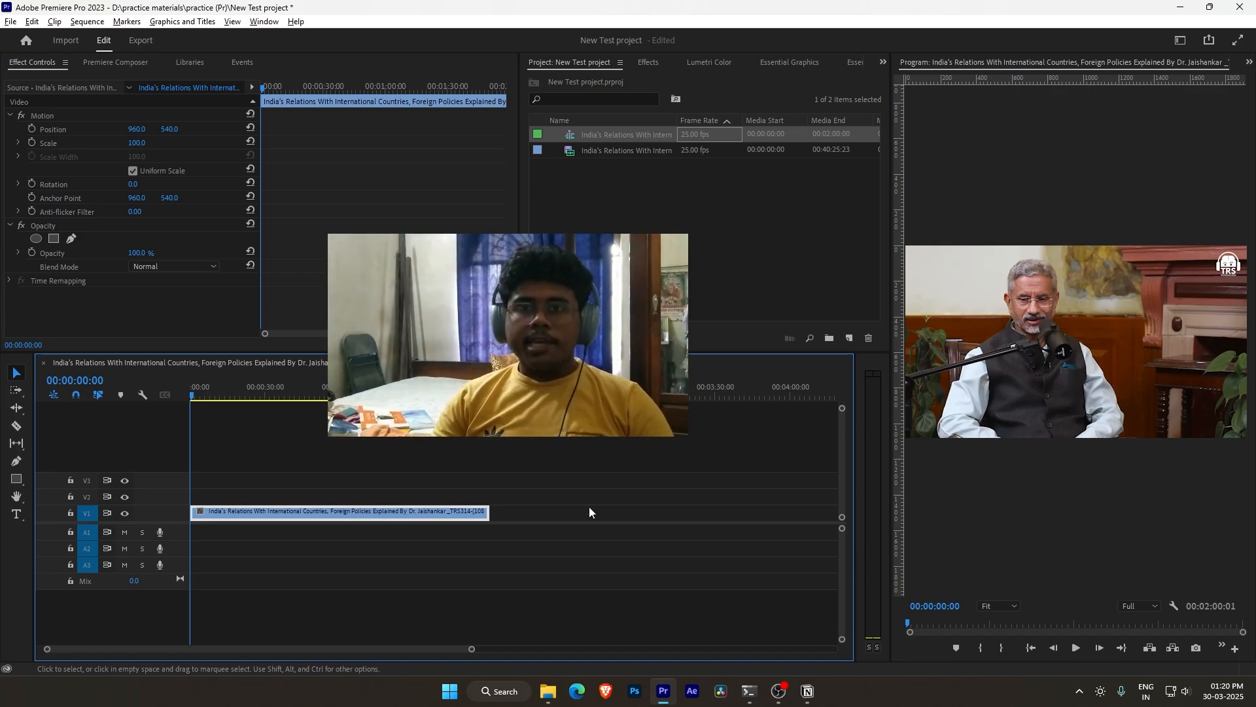
pyautogui.moveTo(310, 395); pyautogui.dragTo(211, 401)
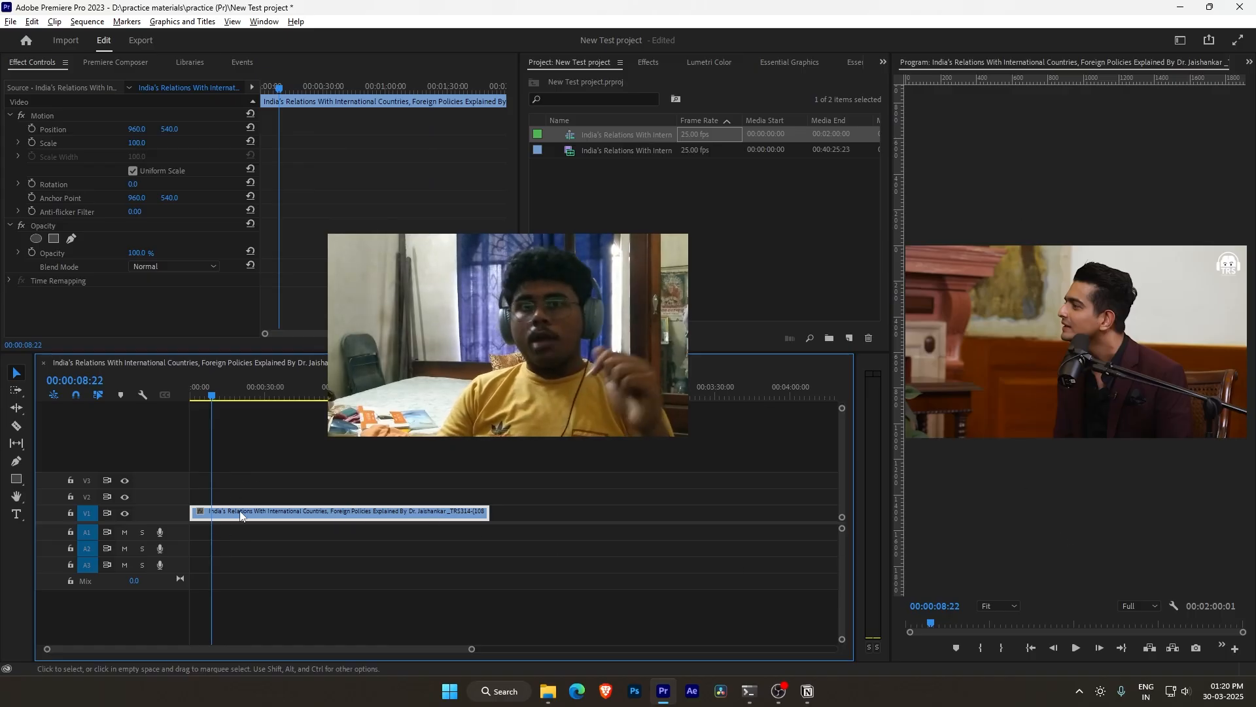
pyautogui.moveTo(230, 396); pyautogui.dragTo(316, 396)
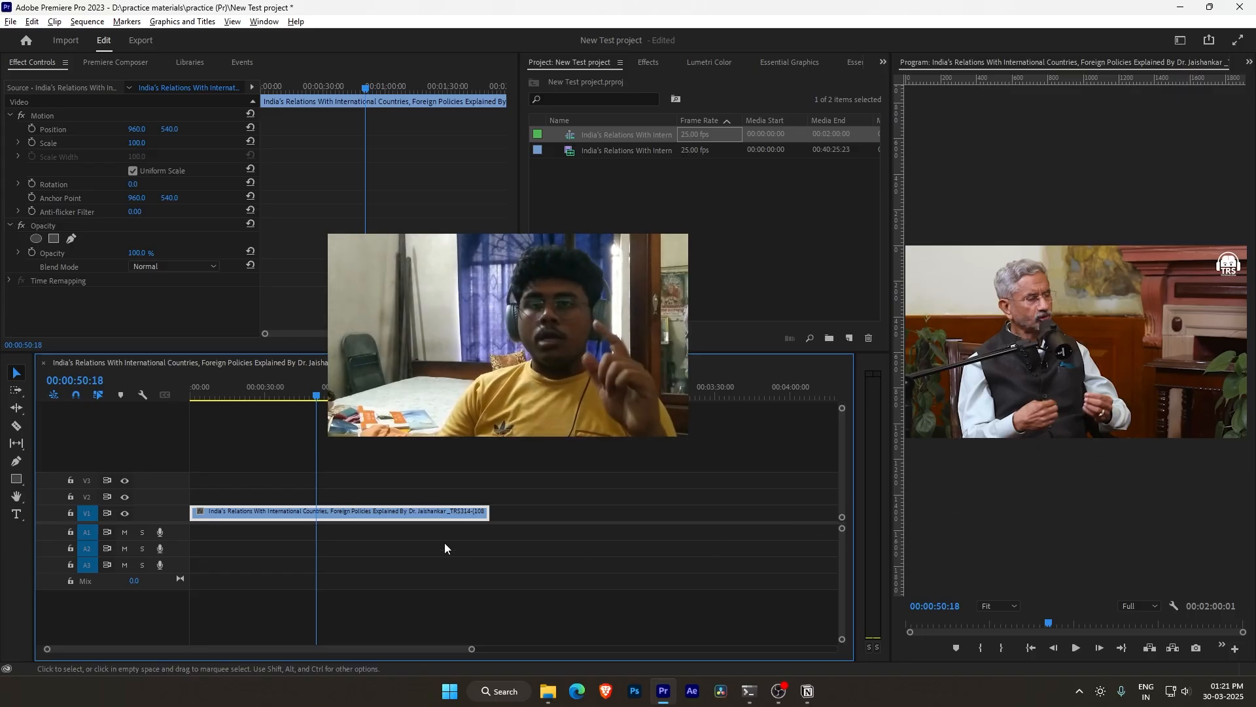
pyautogui.moveTo(385, 513)
pyautogui.mouseDown()
pyautogui.moveTo(513, 508)
pyautogui.moveTo(445, 501)
pyautogui.moveTo(379, 515)
pyautogui.mouseUp()
pyautogui.moveTo(245, 395); pyautogui.dragTo(228, 399)
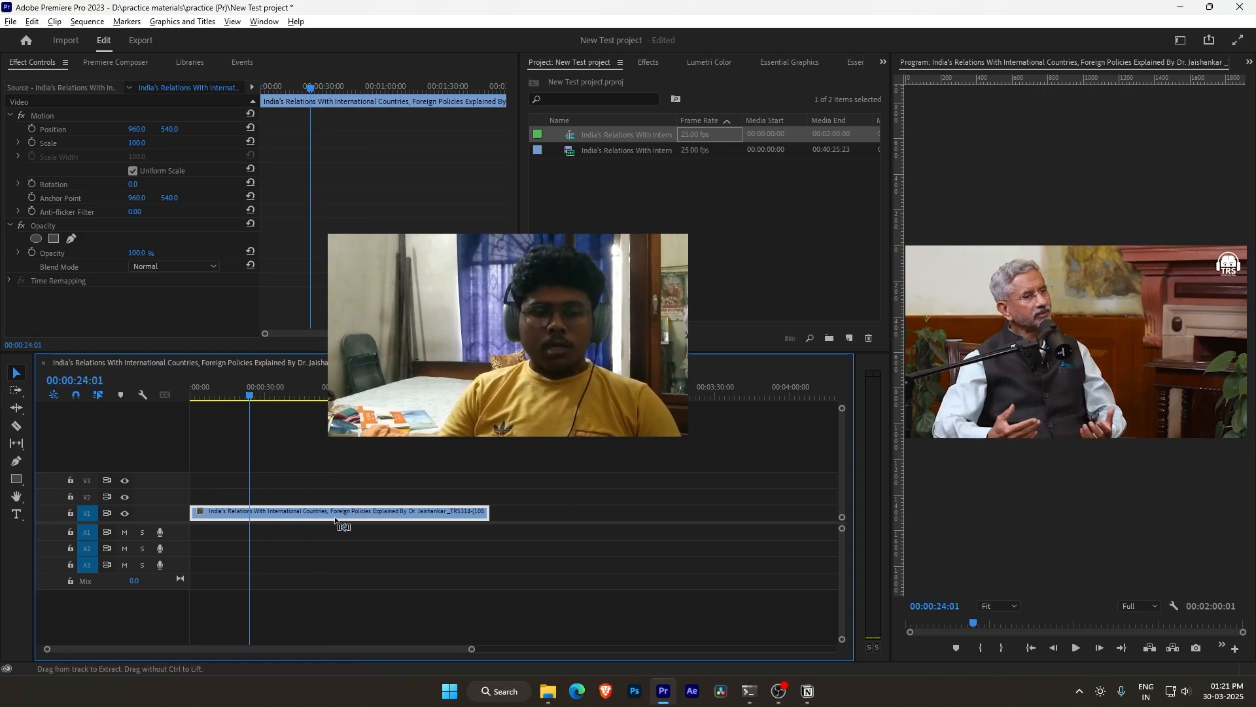
# Step: Delete the video-only clip from track V1 and reopen the imported video in the Source Monitor
pyautogui.press('Delete')
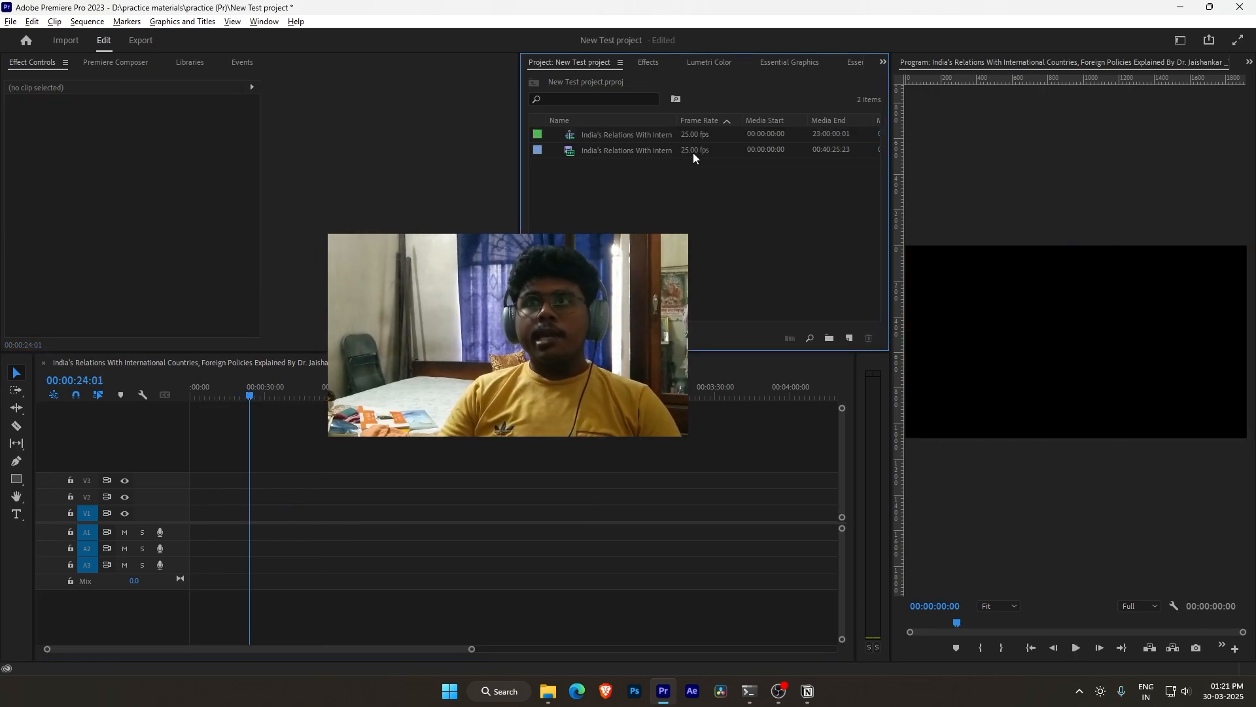
pyautogui.doubleClick(694, 153)
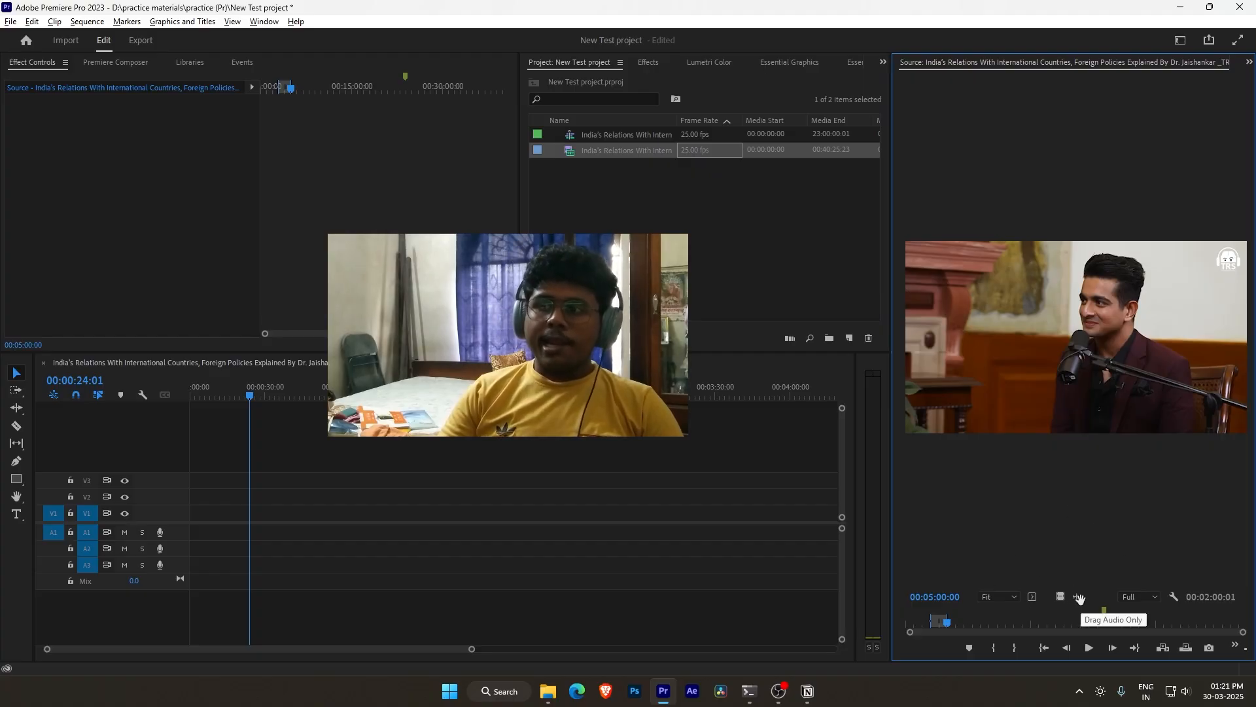
# Step: Add only the audio of the marked source range to track A1 and scrub through the resulting clip
pyautogui.moveTo(1079, 598); pyautogui.dragTo(200, 531)
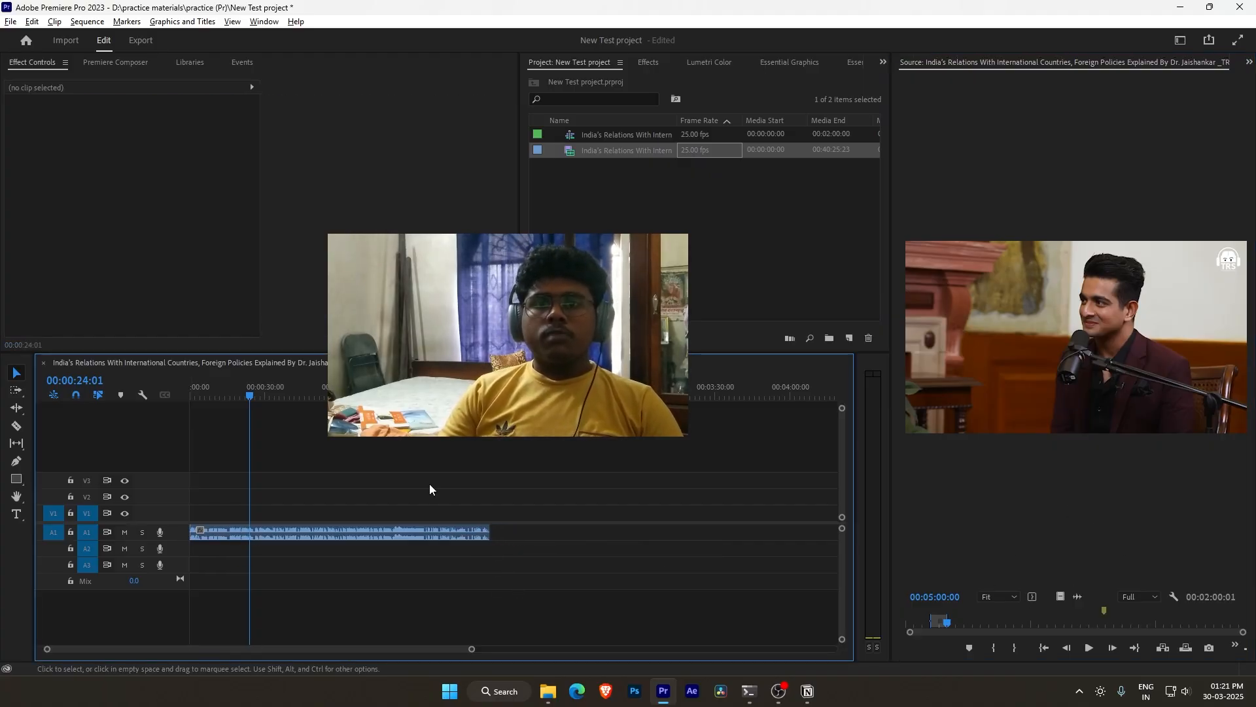
pyautogui.moveTo(243, 394); pyautogui.dragTo(390, 394)
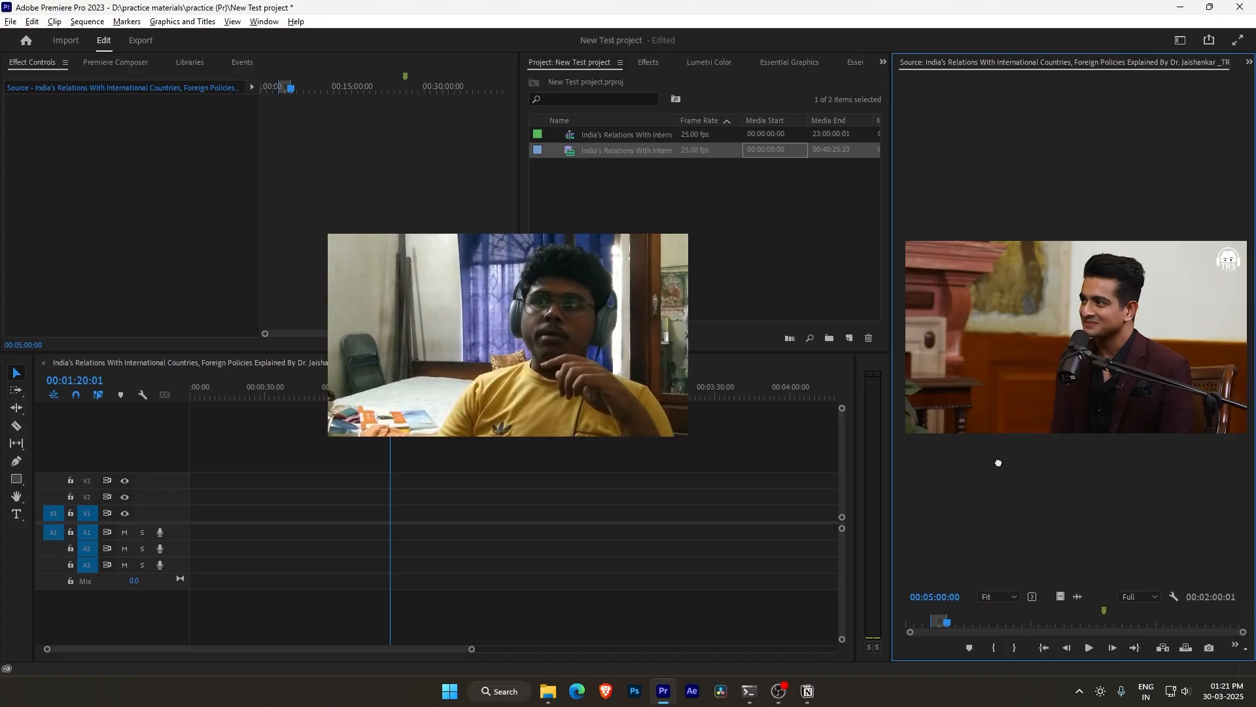
# Step: Add both the video and audio of the marked range at the start of tracks V1 and A1, and select the clip
pyautogui.moveTo(998, 463); pyautogui.dragTo(189, 516)
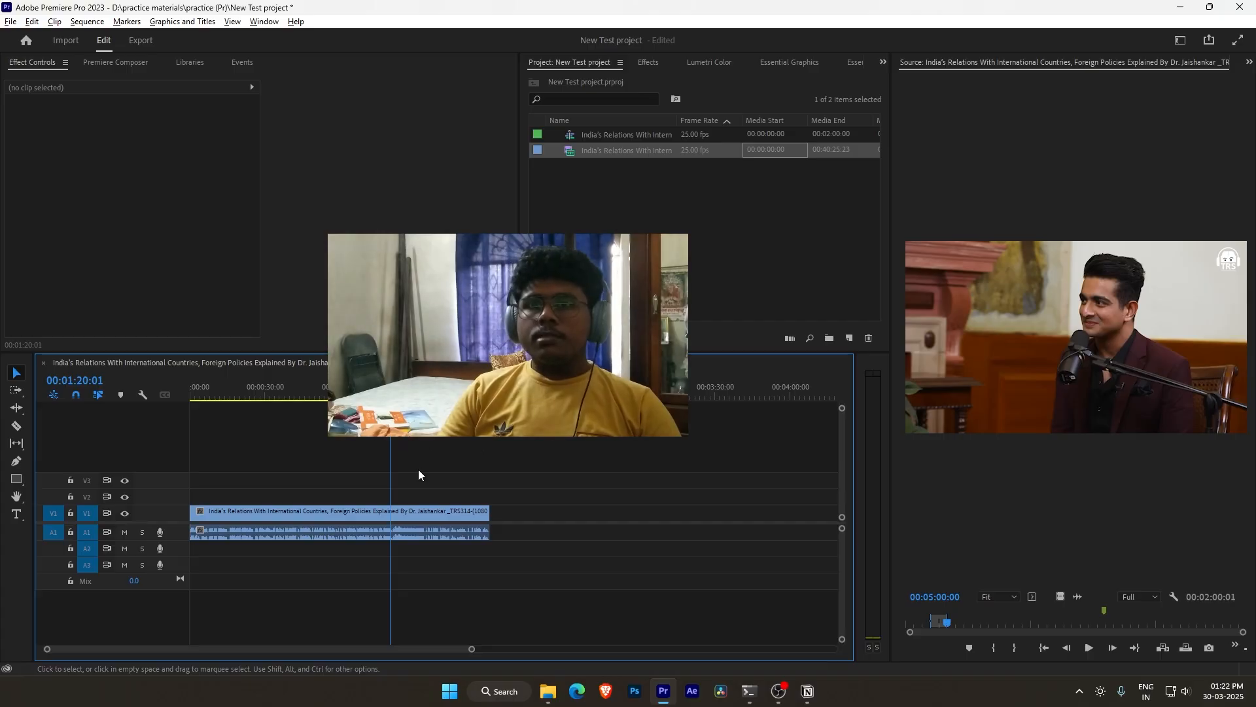
pyautogui.click(374, 512)
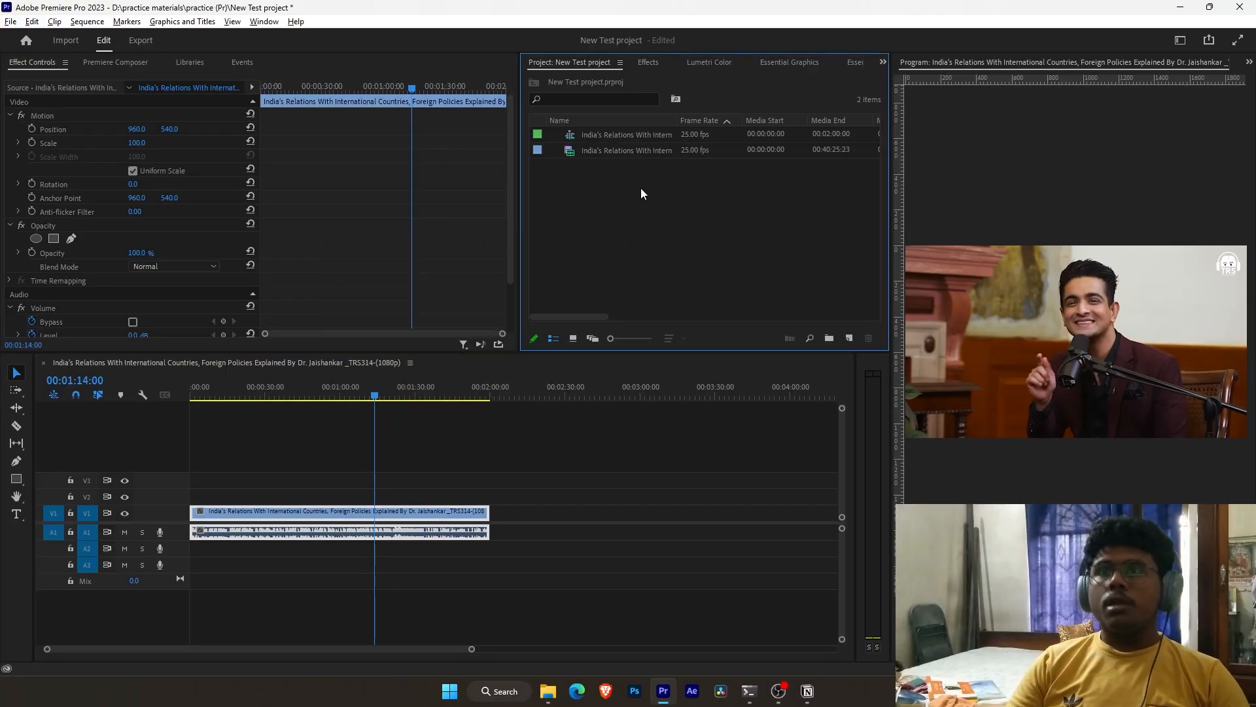
# Step: Change the sequence's frame size to 1080 horizontal by 1920 vertical, accepting the deletion of its preview files
pyautogui.click(641, 135)
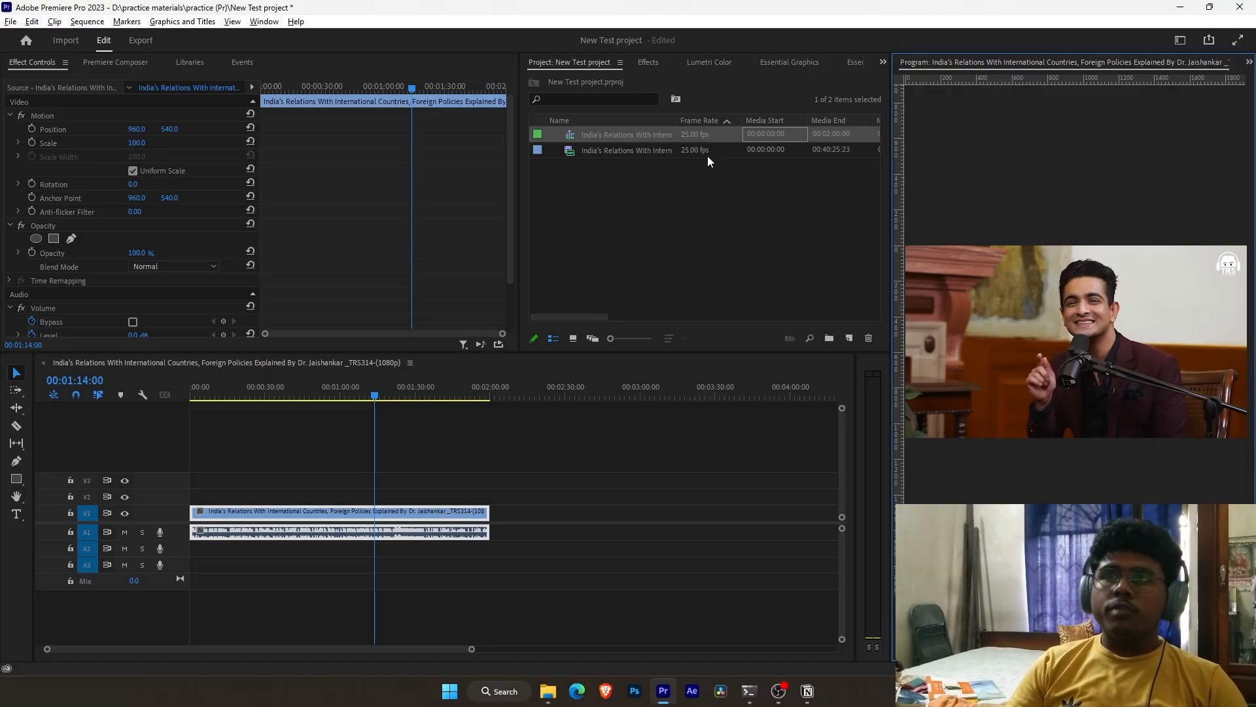
pyautogui.click(721, 133)
pyautogui.rightClick(764, 134)
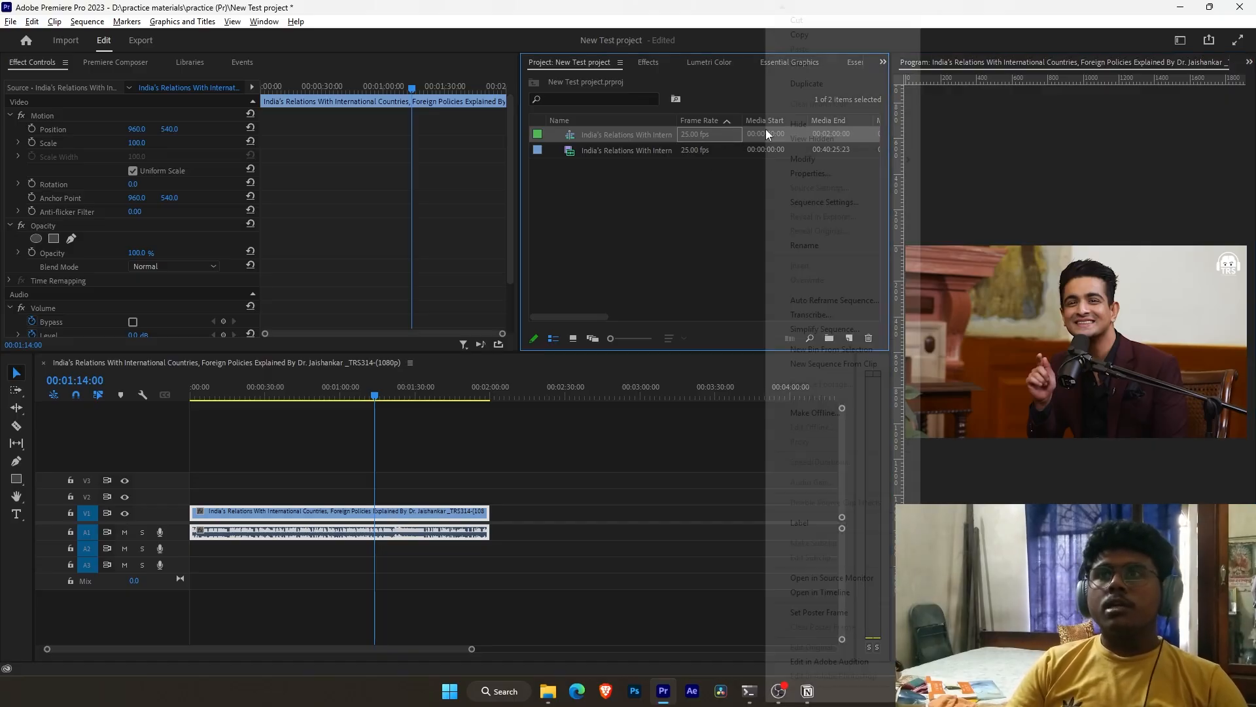
pyautogui.click(827, 204)
pyautogui.write('1')
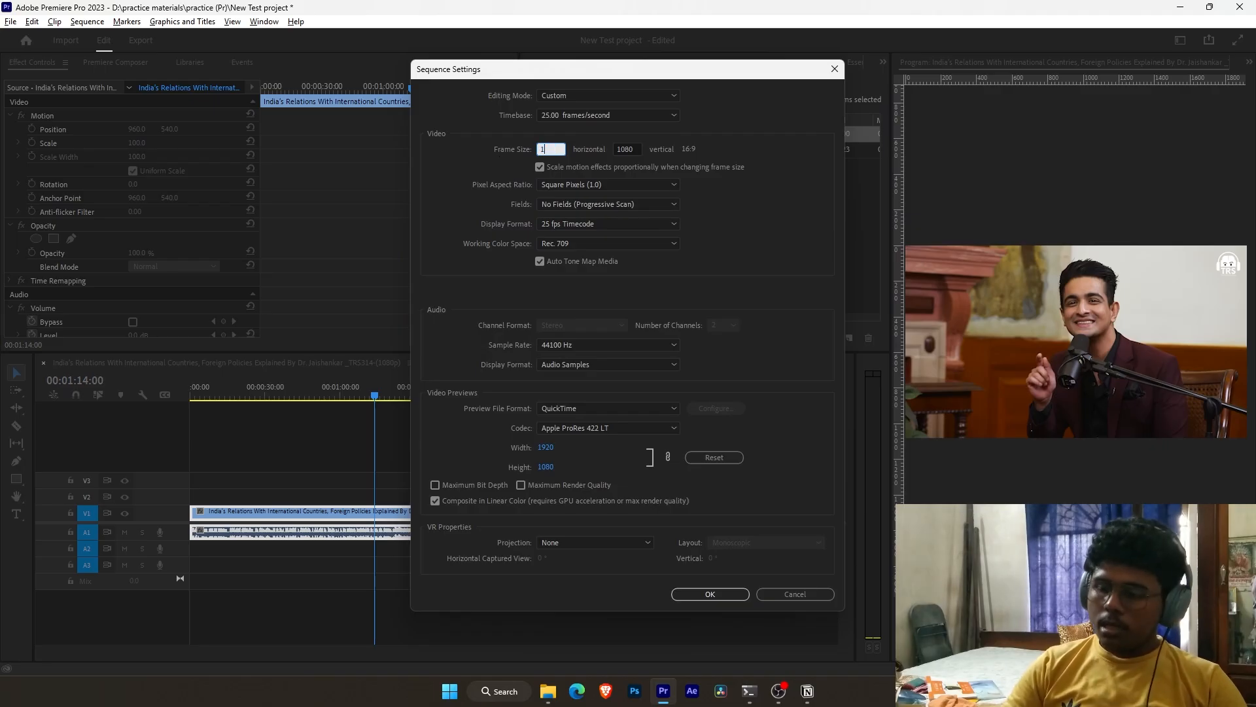
pyautogui.write('080')
pyautogui.press('Tab')
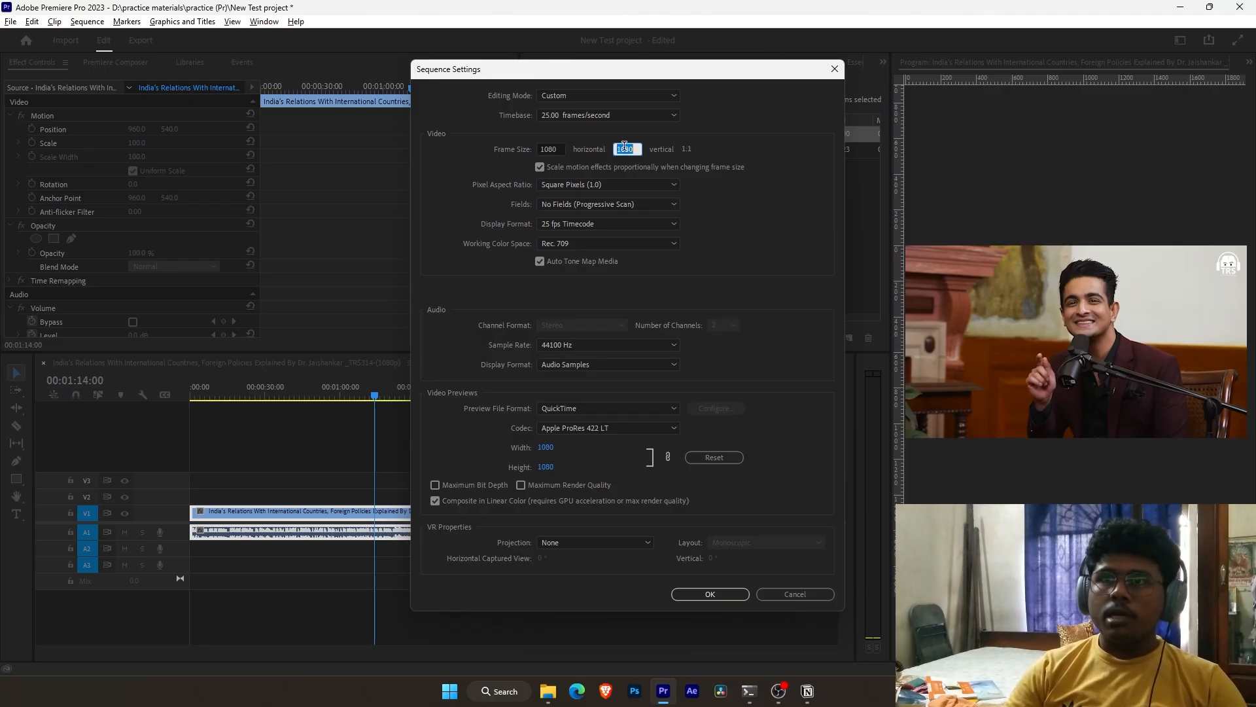
pyautogui.write('1920')
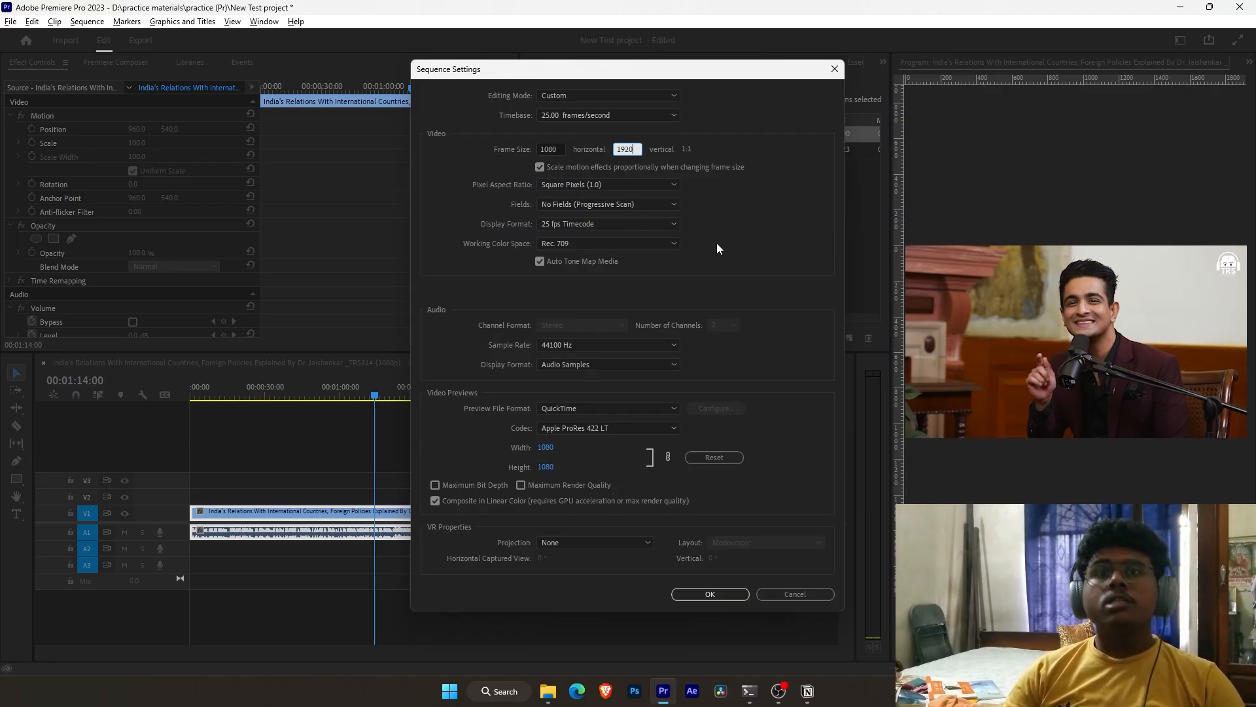
pyautogui.click(726, 597)
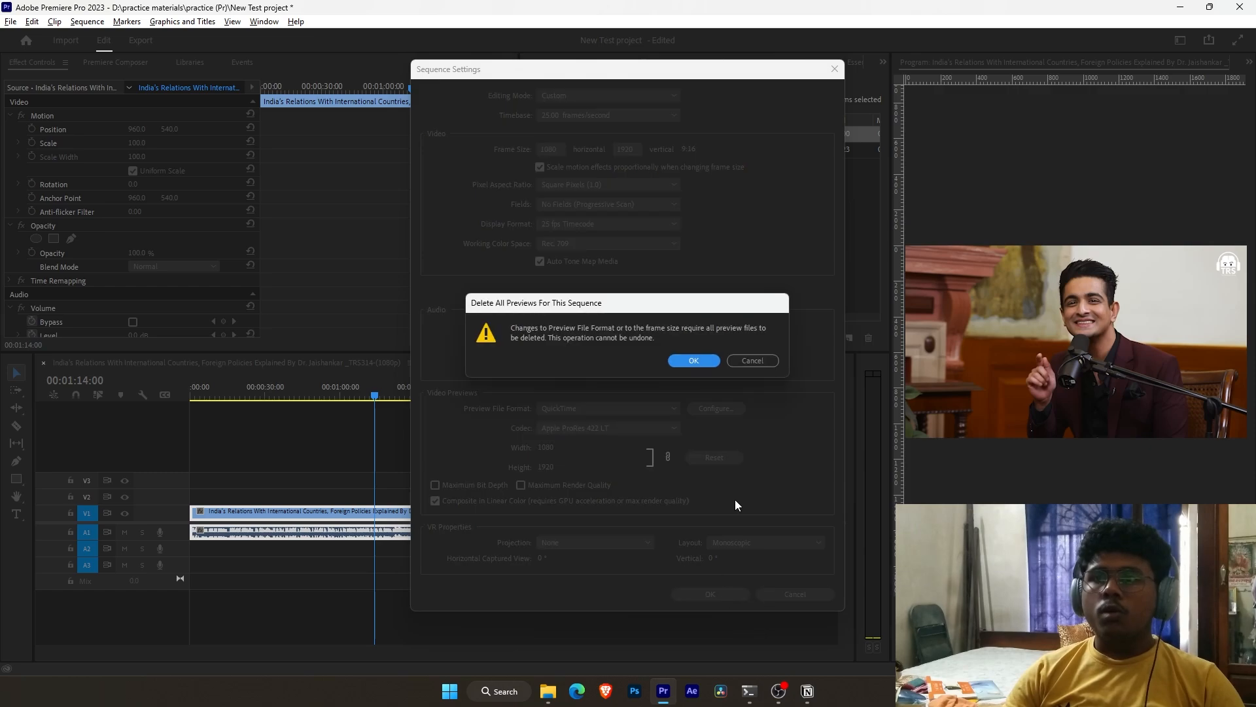
pyautogui.click(694, 360)
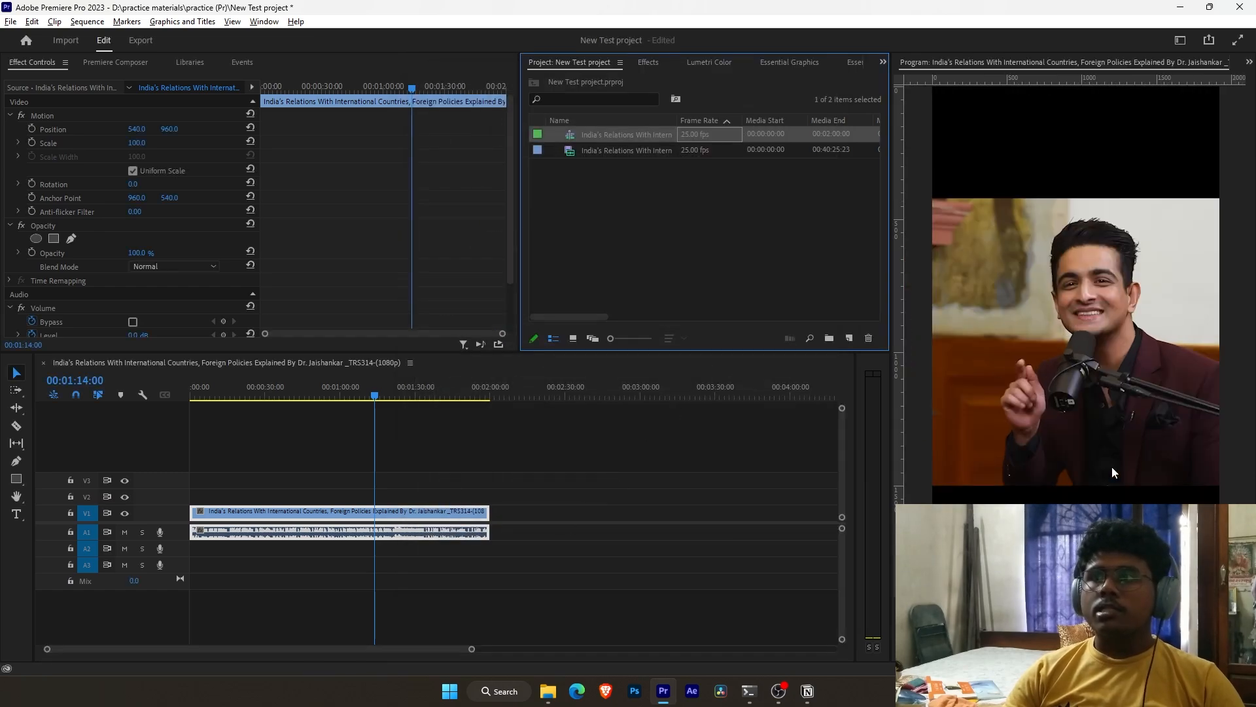
# Step: Scale the timeline clip up to 179 so the picture fills the vertical frame
pyautogui.click(275, 514)
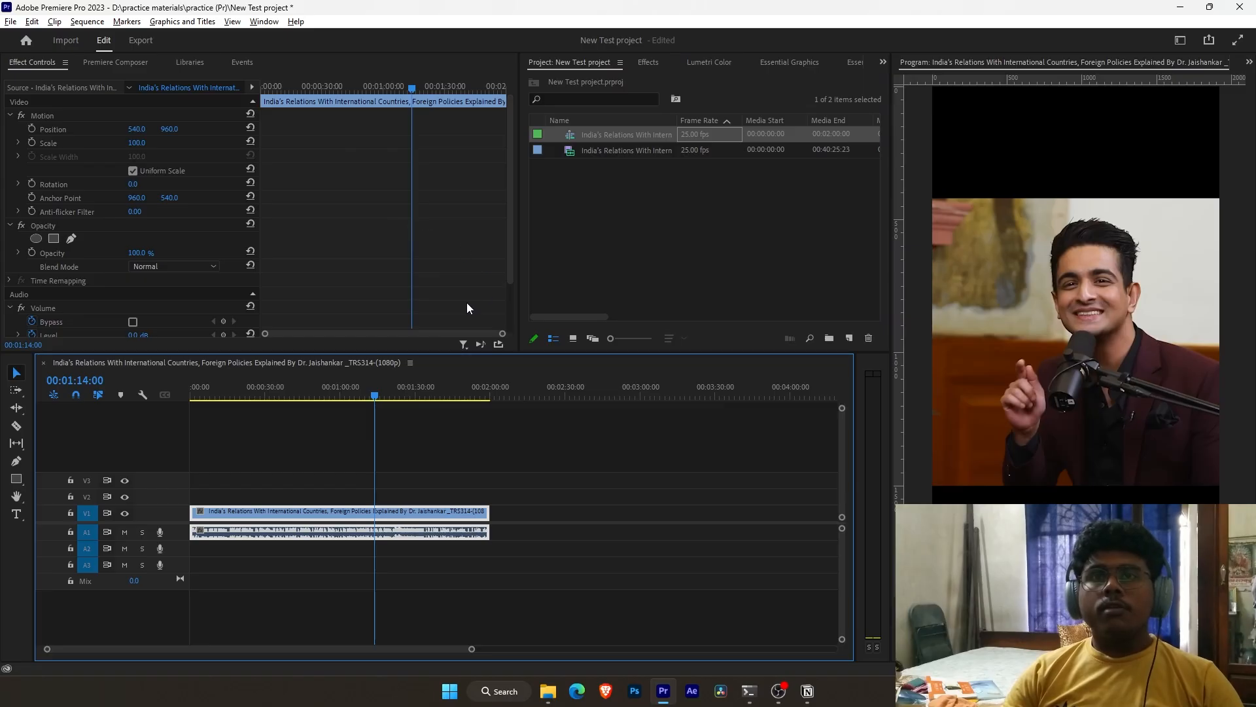
pyautogui.click(481, 229)
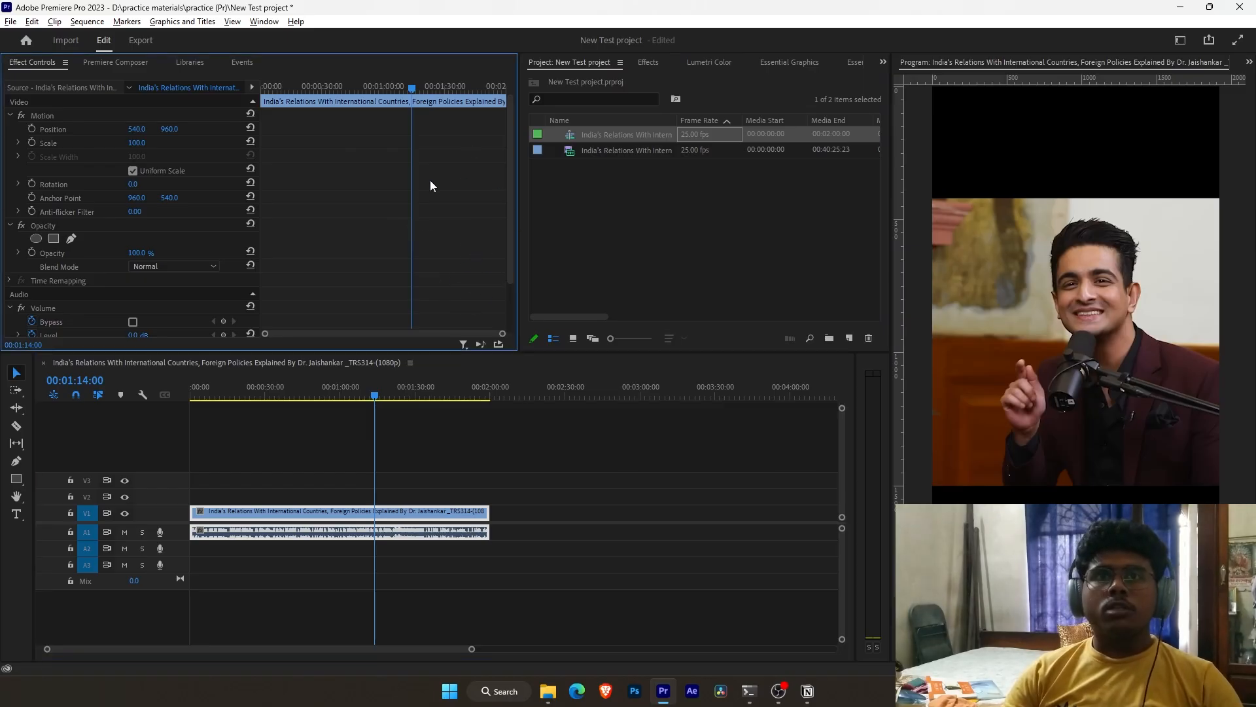
pyautogui.click(283, 393)
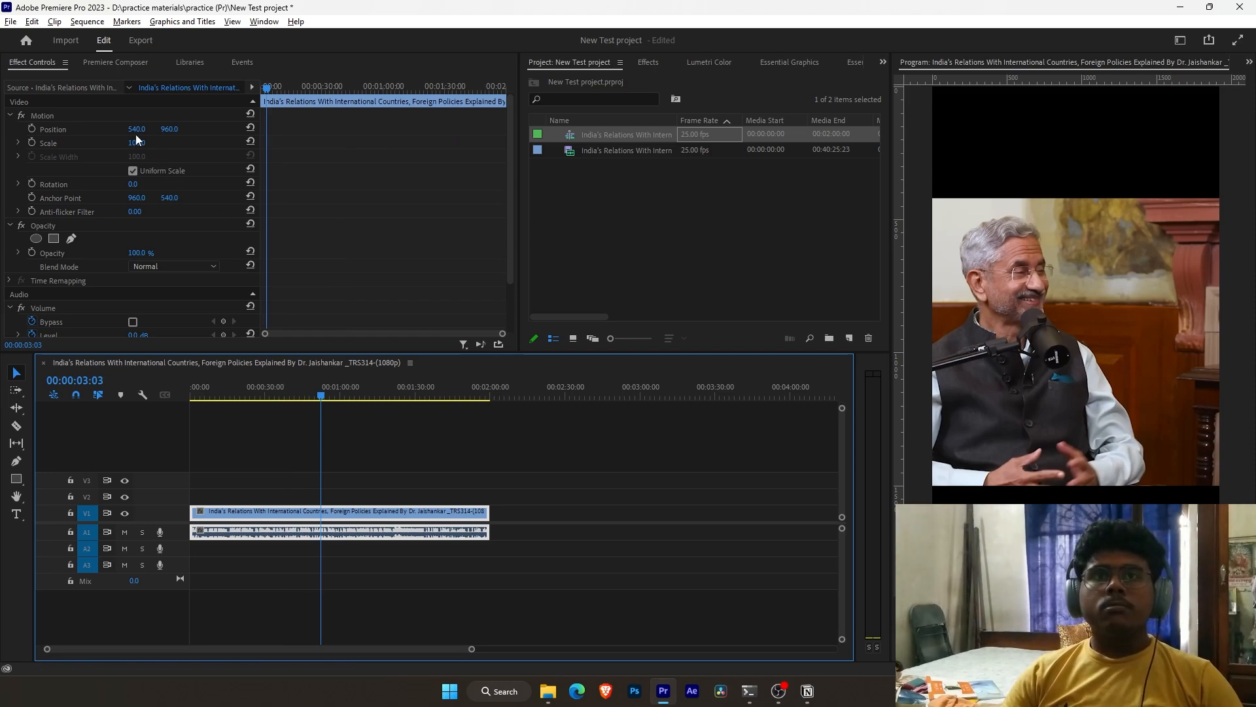
pyautogui.moveTo(136, 146); pyautogui.dragTo(188, 145)
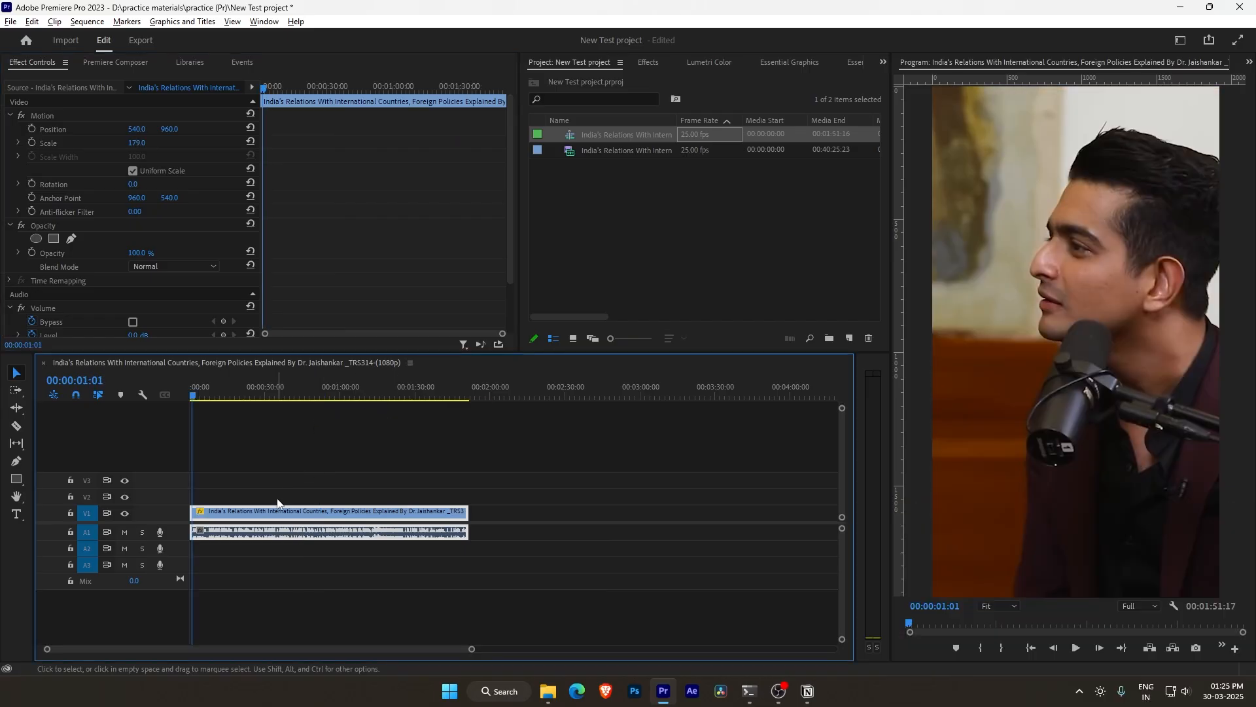
# Step: Reposition the clip to 275, 954 so the host at 00:00:01:21 sits inside the vertical frame
pyautogui.press('=')
pyautogui.press('=')
pyautogui.press('=')
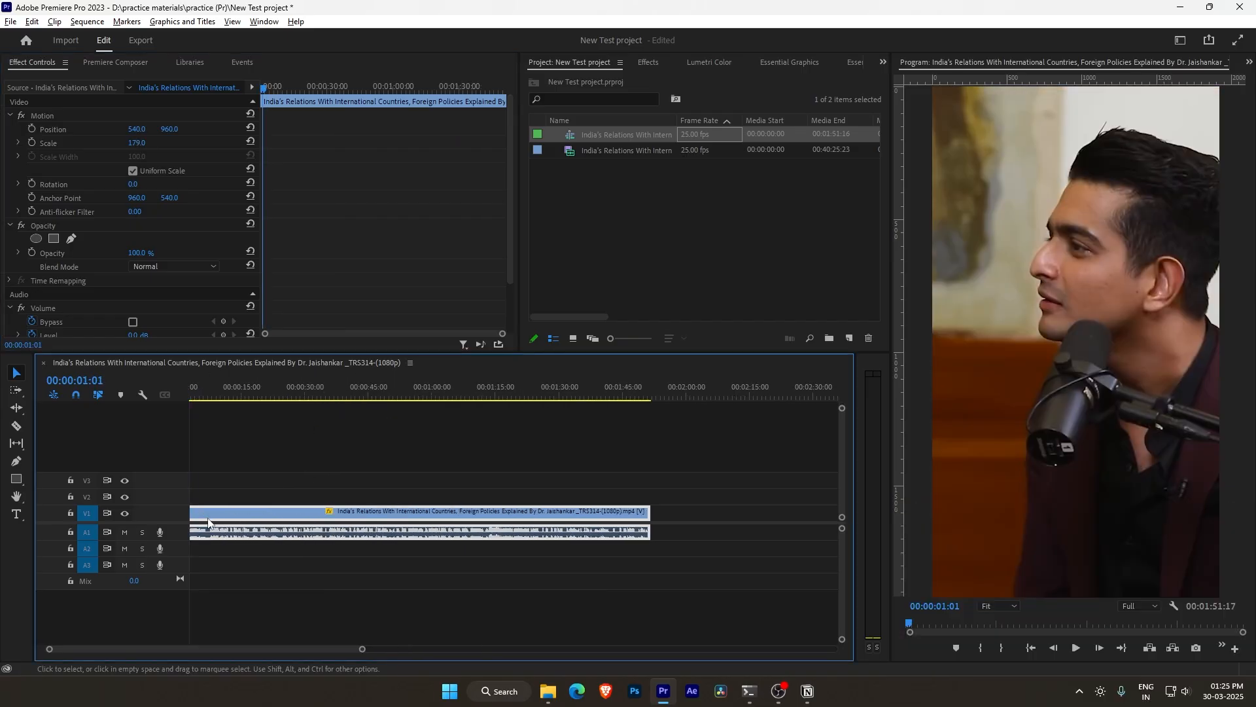
pyautogui.press('space')
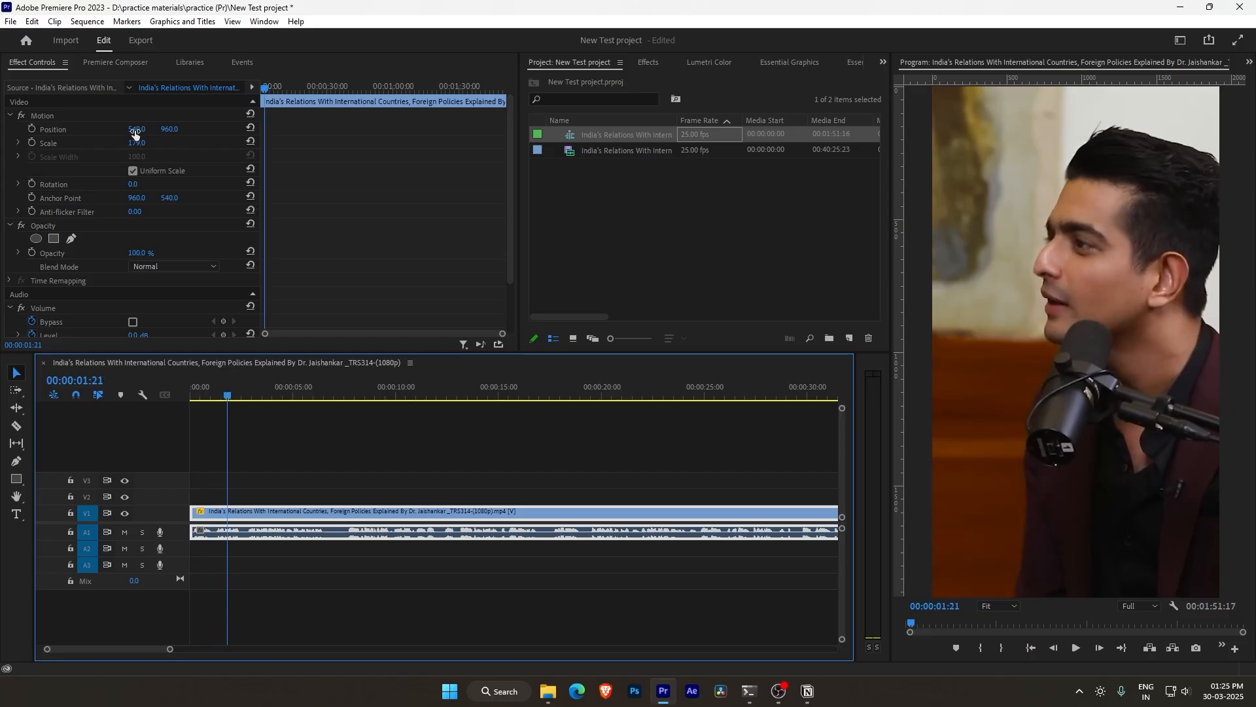
pyautogui.moveTo(136, 130); pyautogui.dragTo(168, 129)
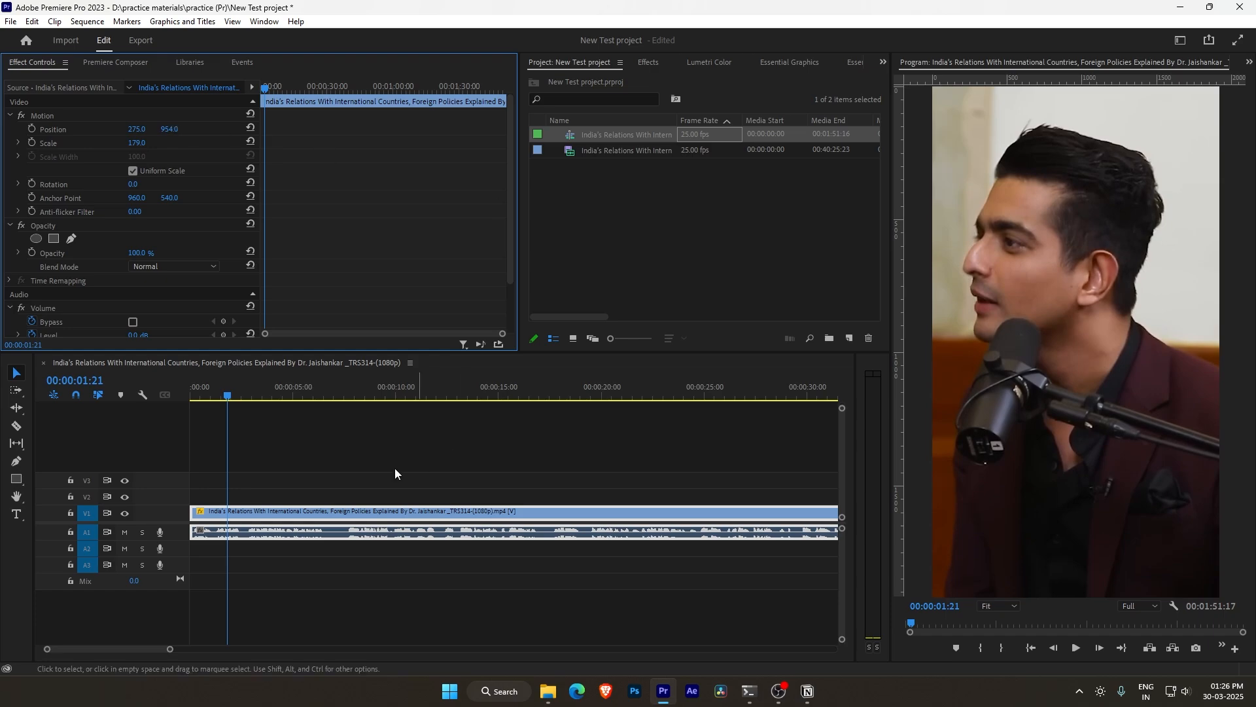
# Step: Find the cut from the host to the guest and split the clip there at 00:00:06:15 with the Razor tool
pyautogui.moveTo(366, 395); pyautogui.dragTo(325, 411)
pyautogui.press('Left')
pyautogui.press('Right')
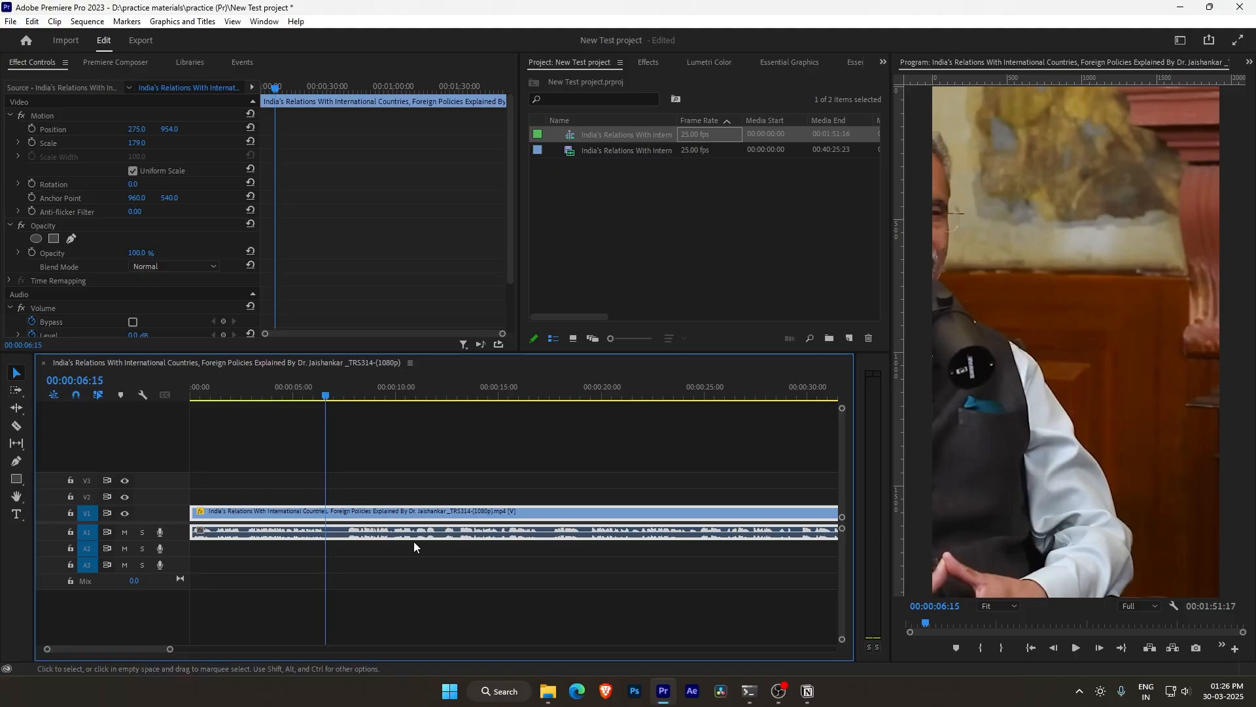
pyautogui.click(17, 427)
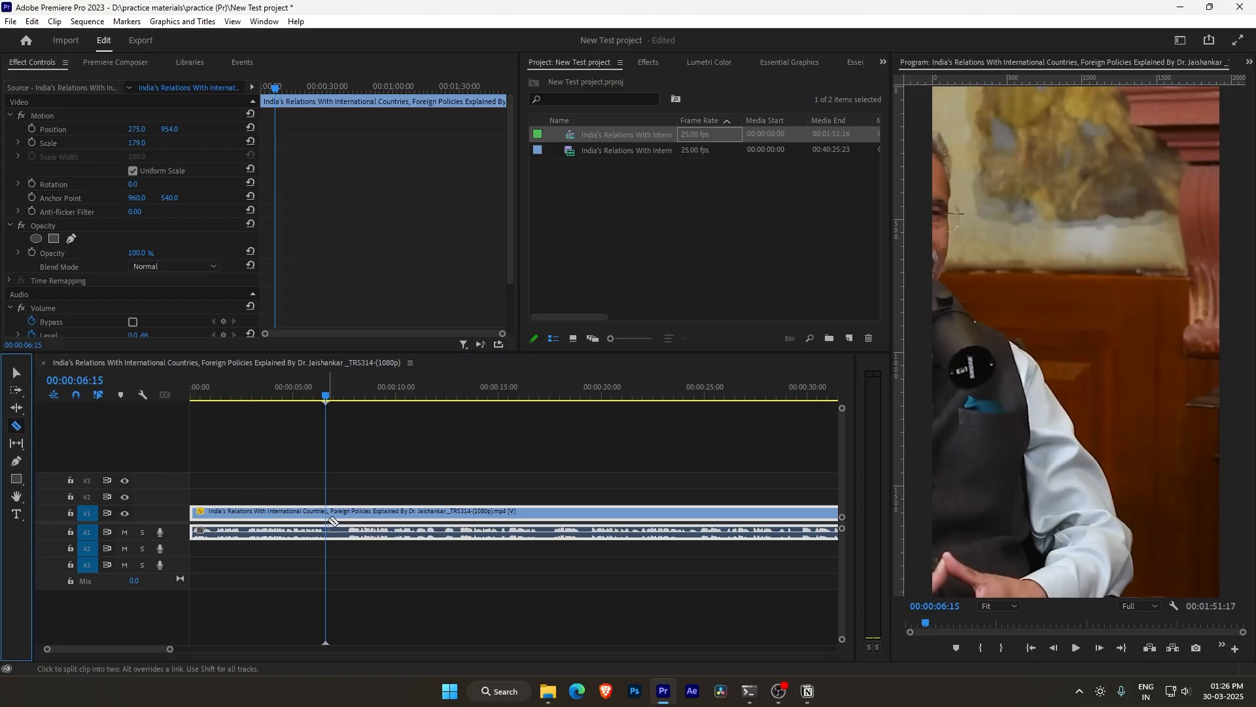
pyautogui.click(332, 520)
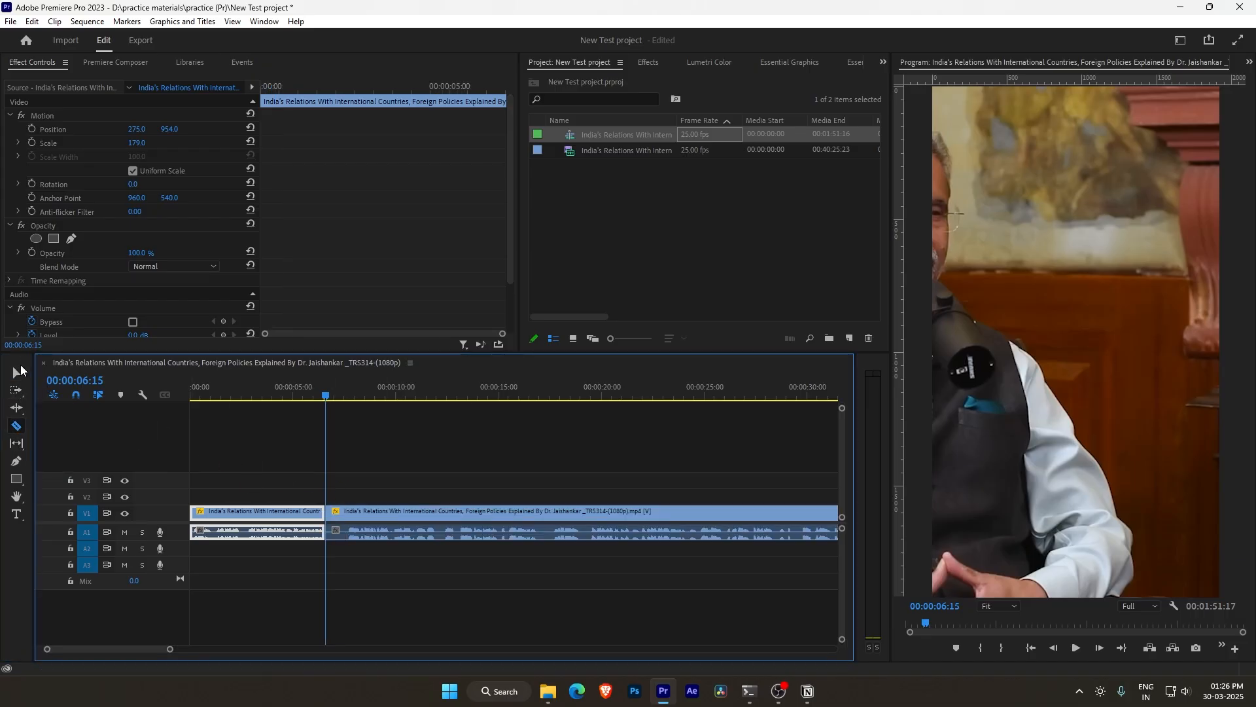
pyautogui.click(17, 373)
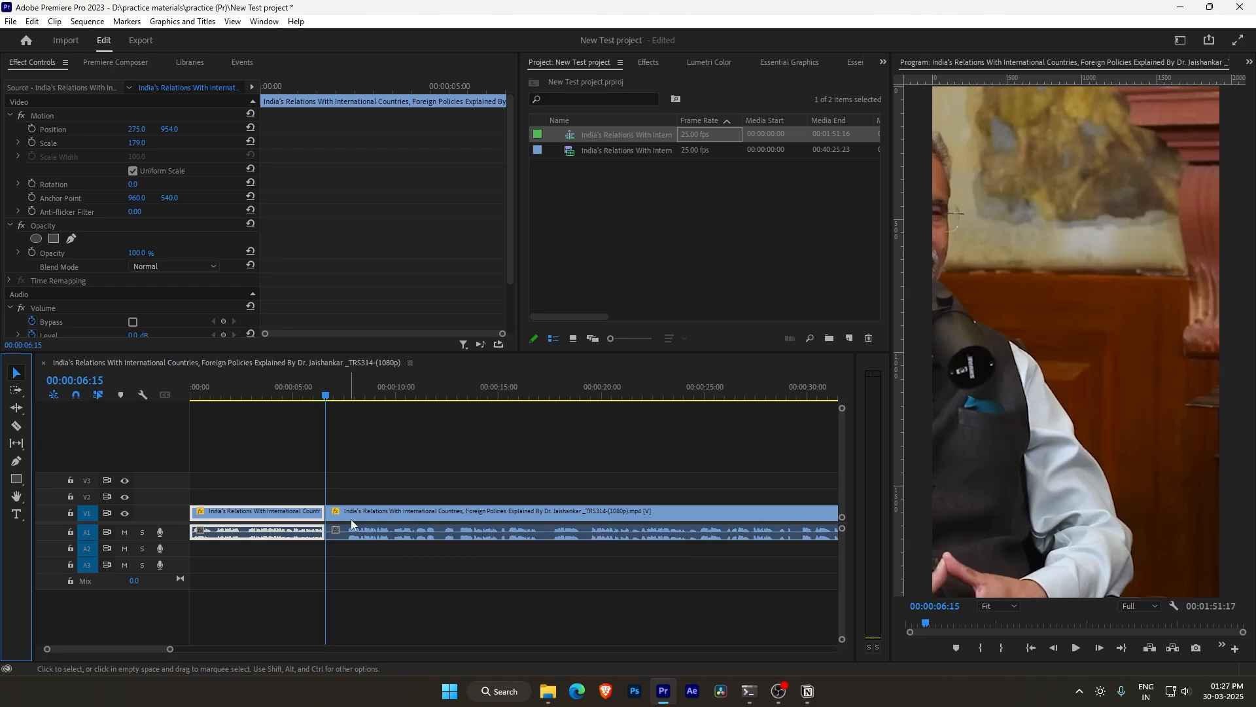
# Step: Try an added edit in the second clip at 00:00:07:17, and undo the split
pyautogui.click(347, 395)
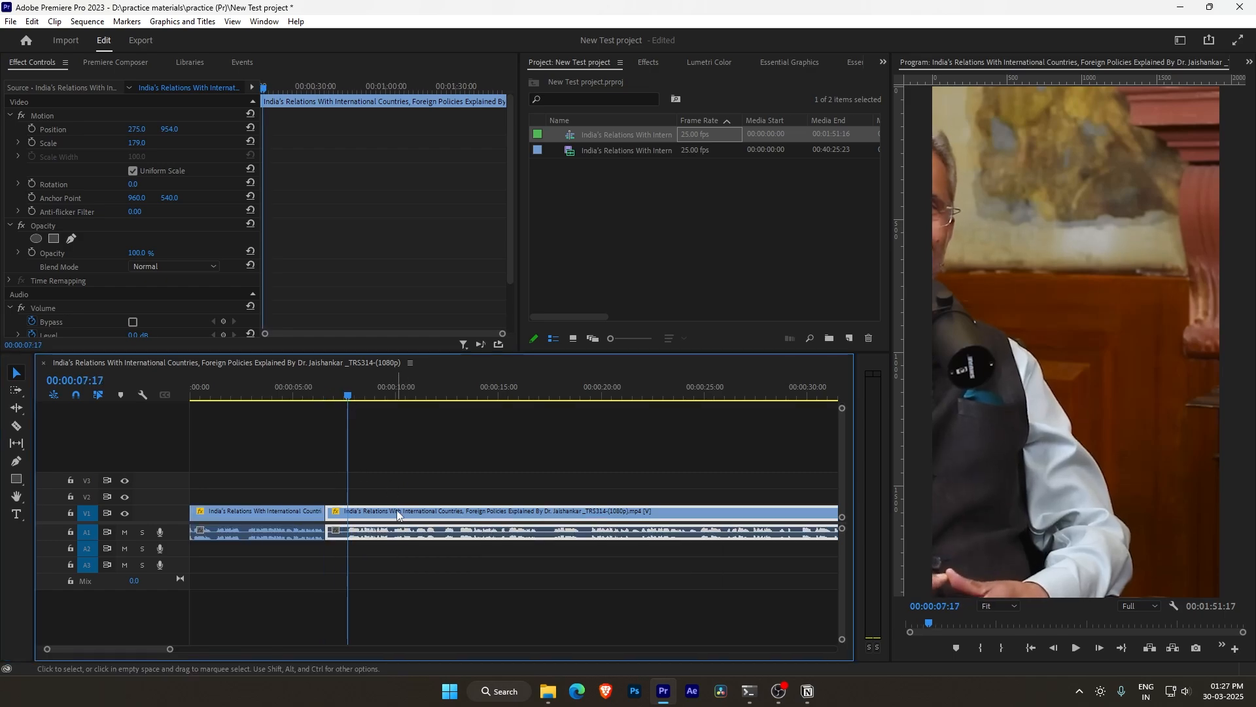
pyautogui.hotkey('ctrl', 'k')
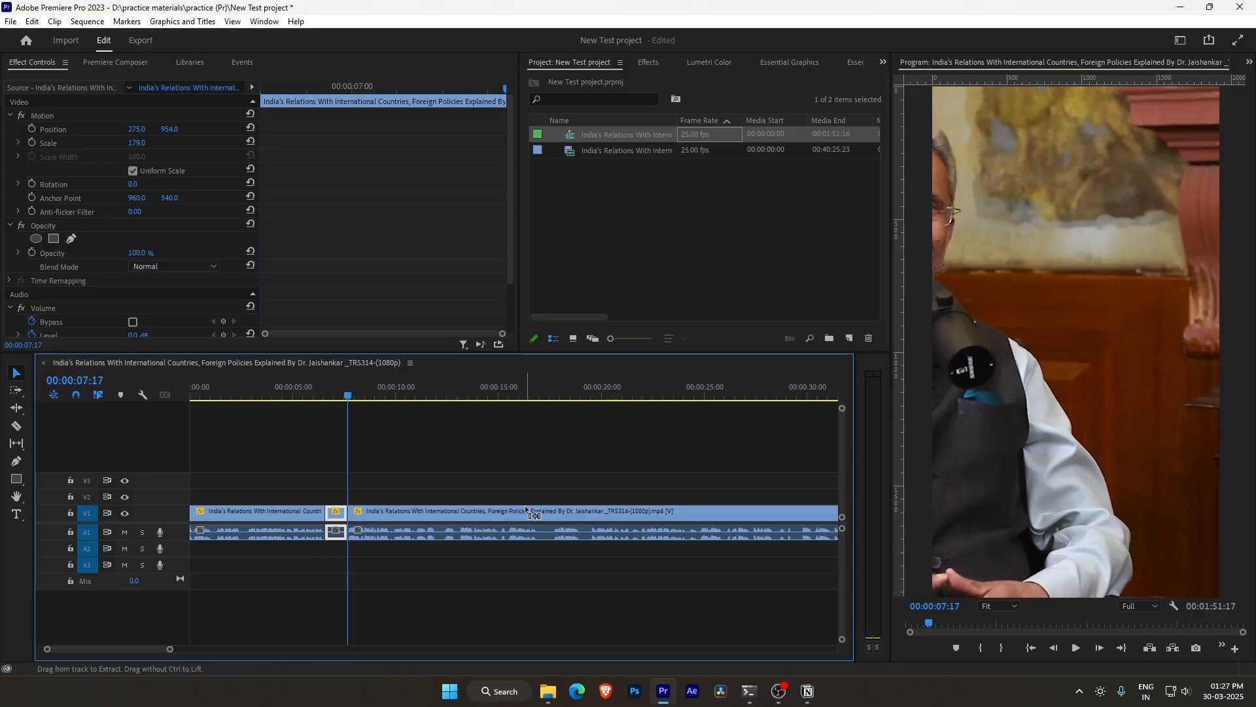
pyautogui.hotkey('ctrl', 'z')
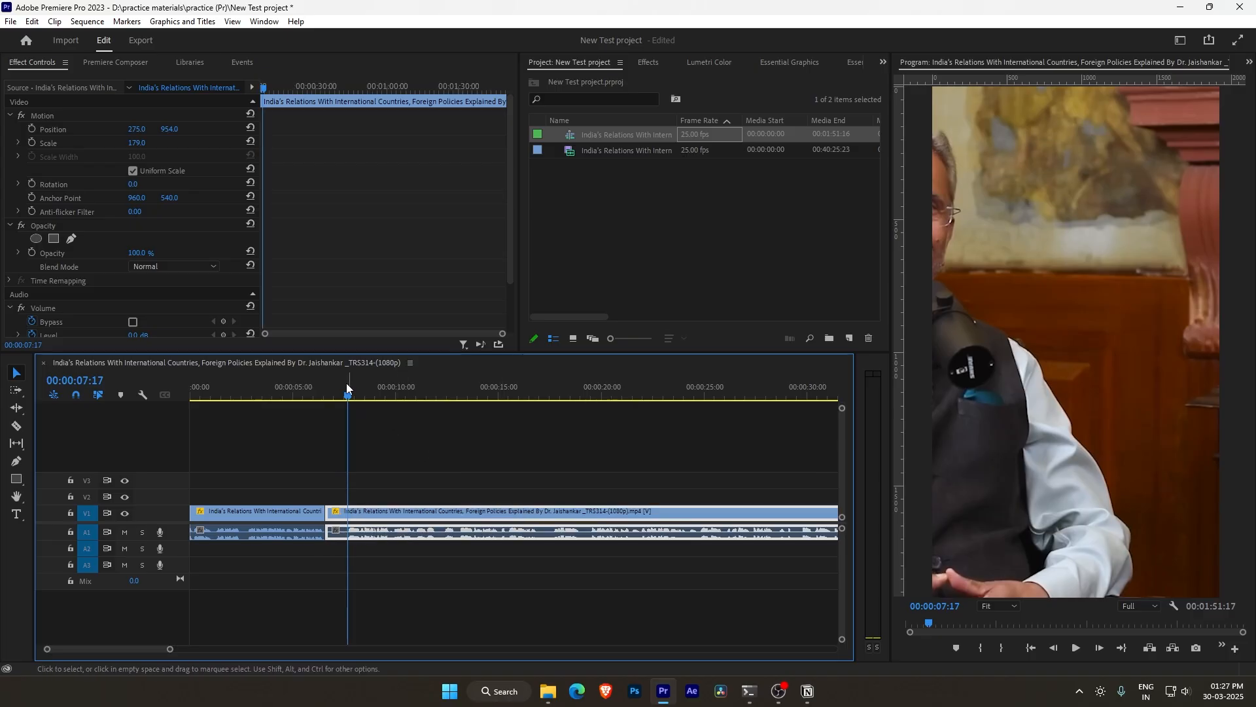
# Step: Set the second clip's horizontal position to 924 so the guest is centred in the vertical frame
pyautogui.moveTo(347, 386); pyautogui.dragTo(341, 425)
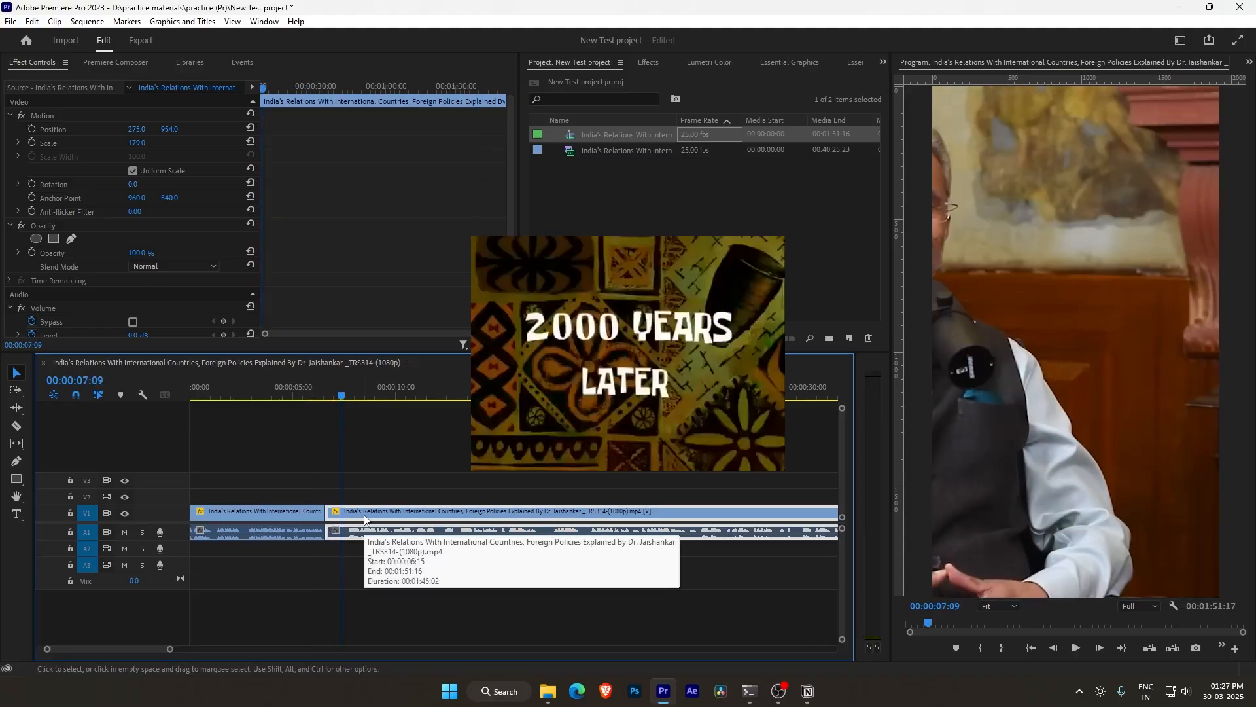
pyautogui.moveTo(140, 136); pyautogui.dragTo(291, 136)
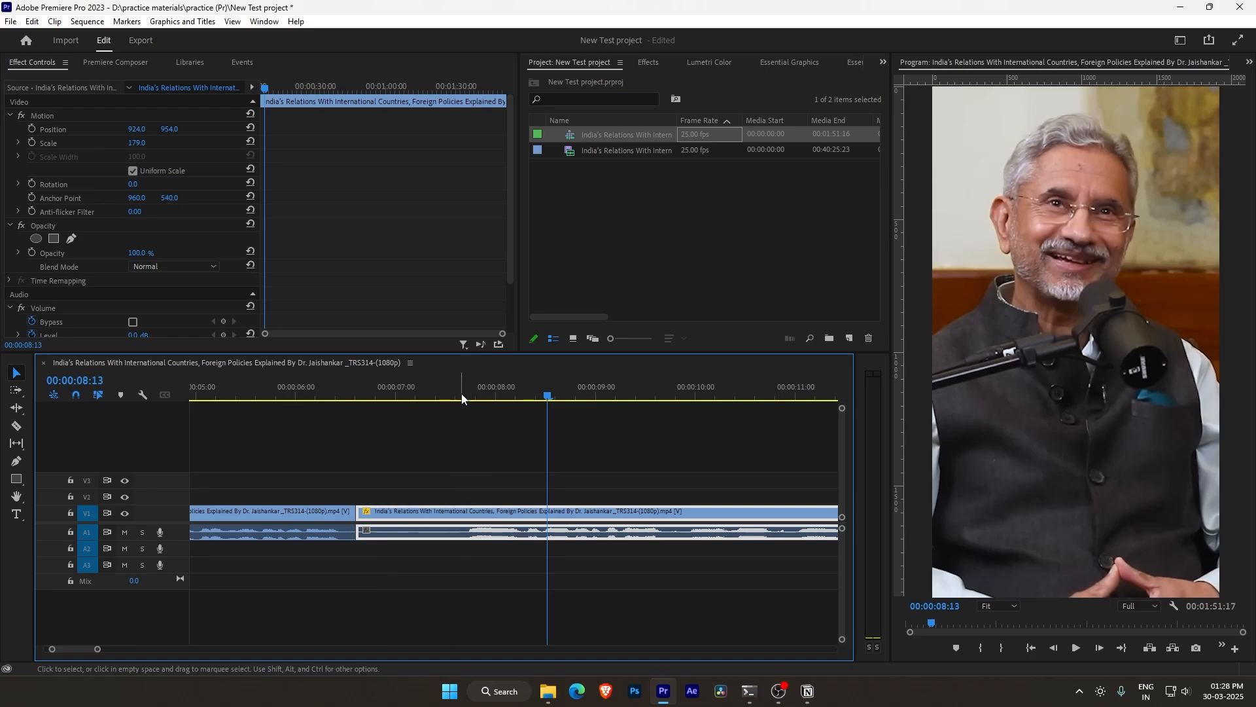
# Step: Split the second clip at 00:00:07:18, delete the silent piece before the cut, and close the gap with Ripple Delete
pyautogui.moveTo(462, 398)
pyautogui.mouseDown()
pyautogui.moveTo(391, 402)
pyautogui.moveTo(471, 410)
pyautogui.mouseUp()
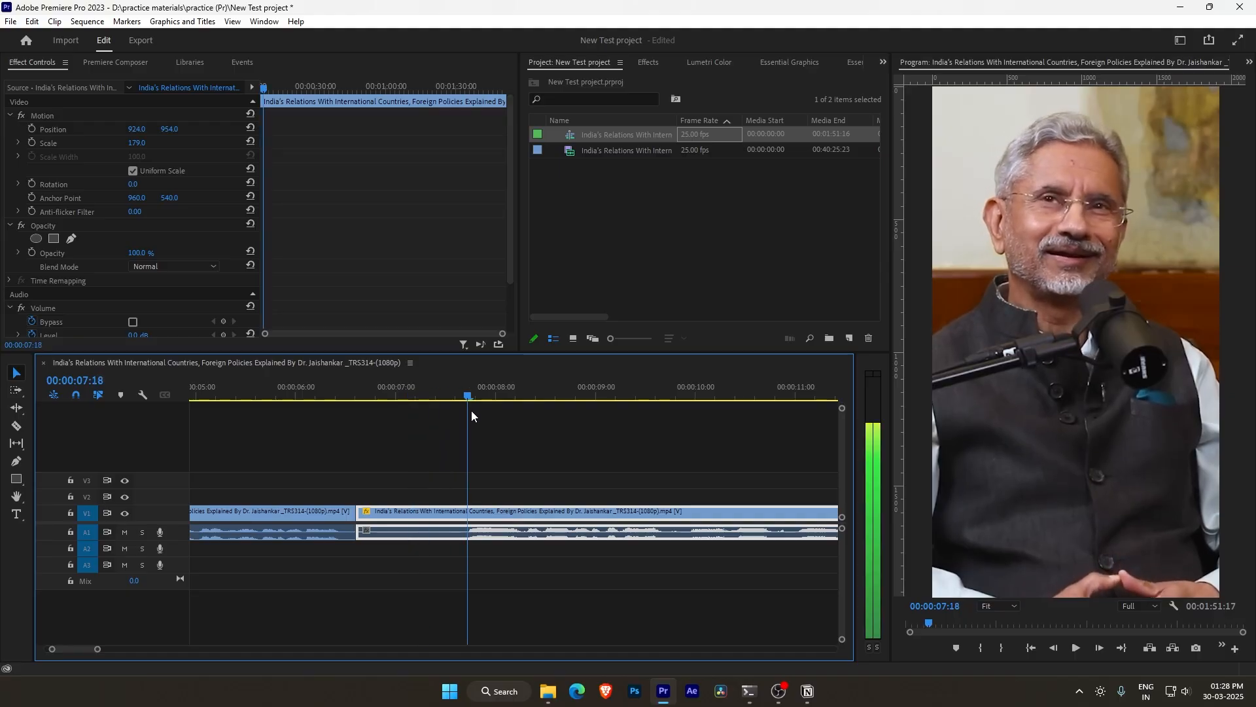
pyautogui.hotkey('ctrl', 'k')
pyautogui.click(423, 531)
pyautogui.press('Delete')
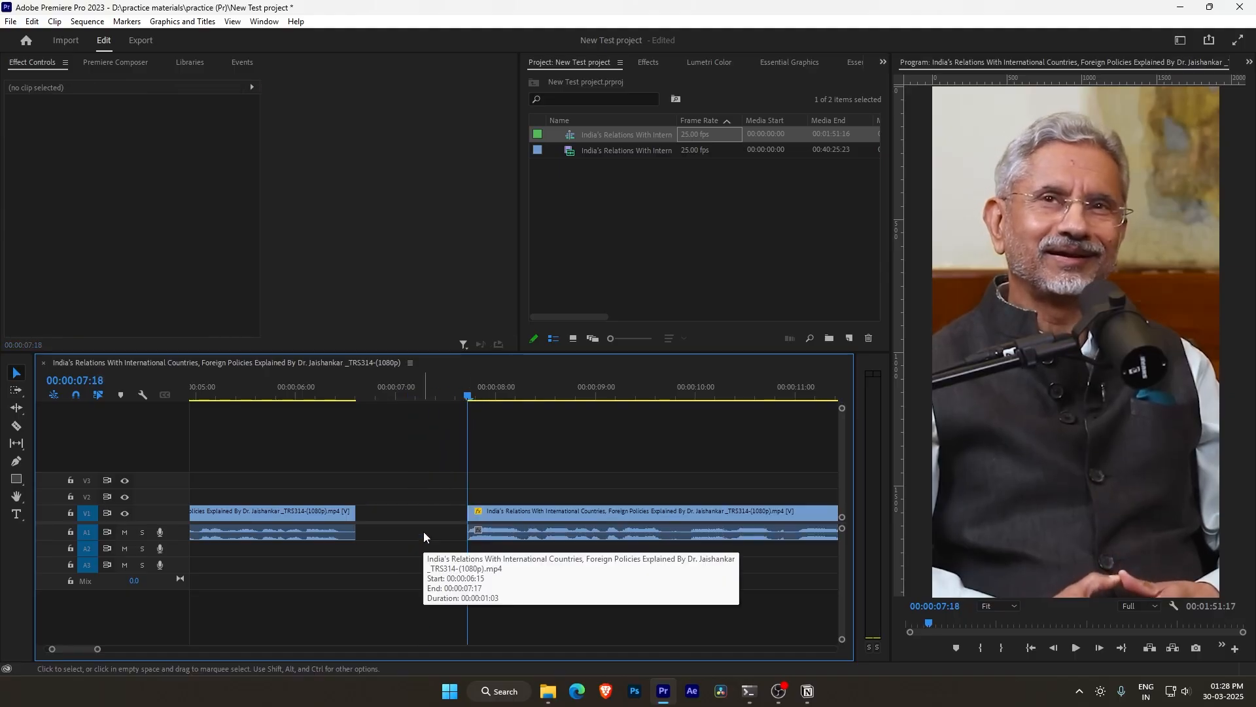
pyautogui.rightClick(423, 532)
pyautogui.click(458, 544)
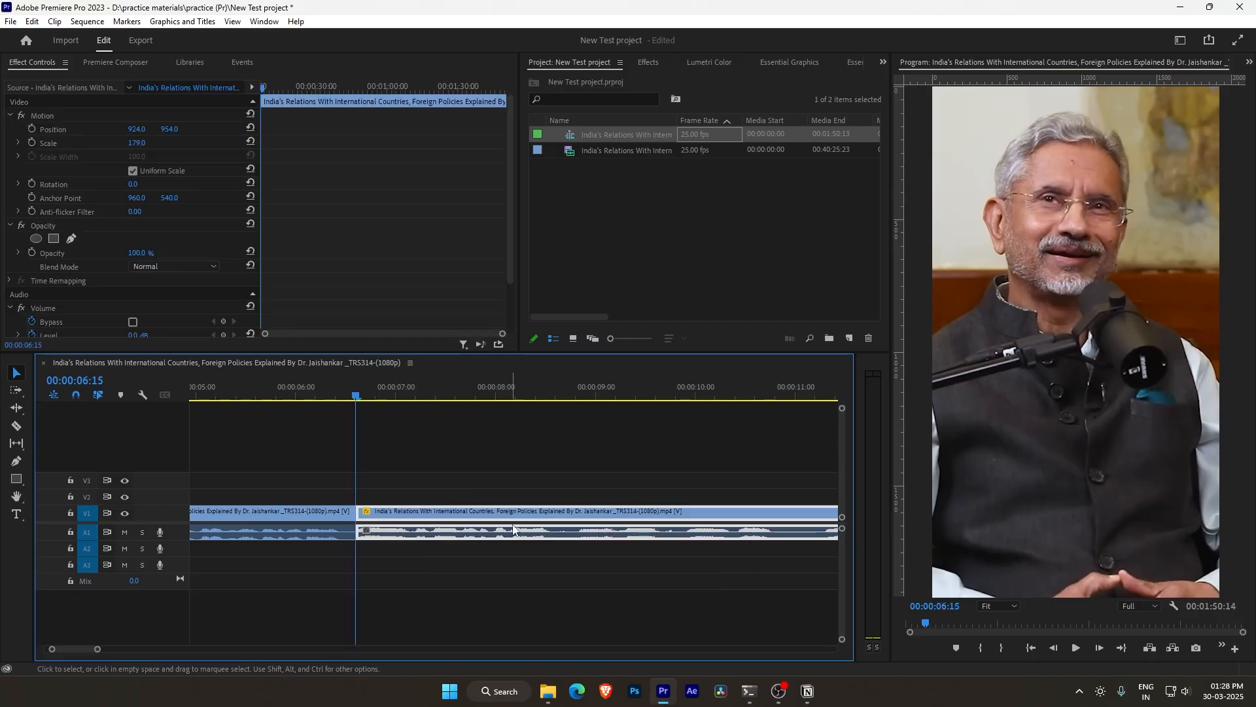
pyautogui.moveTo(432, 519)
pyautogui.mouseDown()
pyautogui.moveTo(560, 532)
pyautogui.moveTo(550, 516)
pyautogui.moveTo(417, 516)
pyautogui.mouseUp()
pyautogui.scroll(-3, 422, 537)
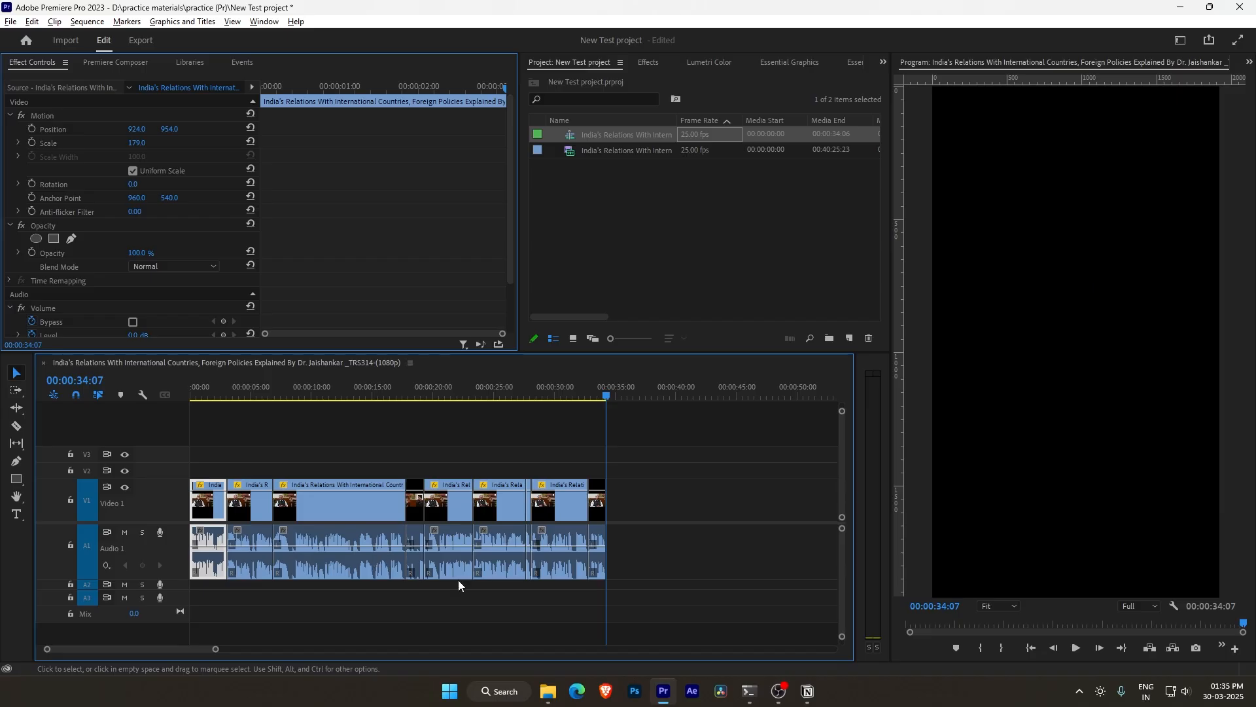
# Step: Isolate the silent pause near the end of the sequence by splitting the clip at 00:00:31:12 and 00:00:31:21
pyautogui.scroll(5, 574, 573)
pyautogui.scroll(3, 578, 572)
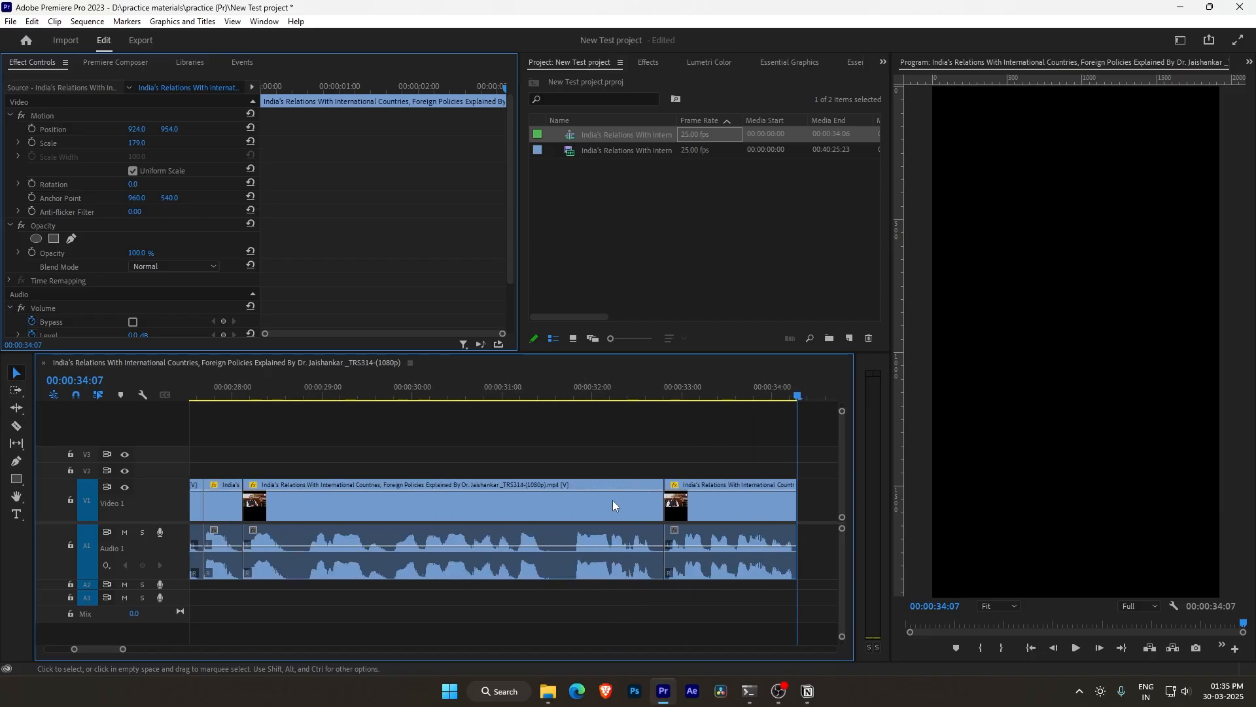
pyautogui.moveTo(532, 395); pyautogui.dragTo(548, 401)
pyautogui.hotkey('ctrl', 'k')
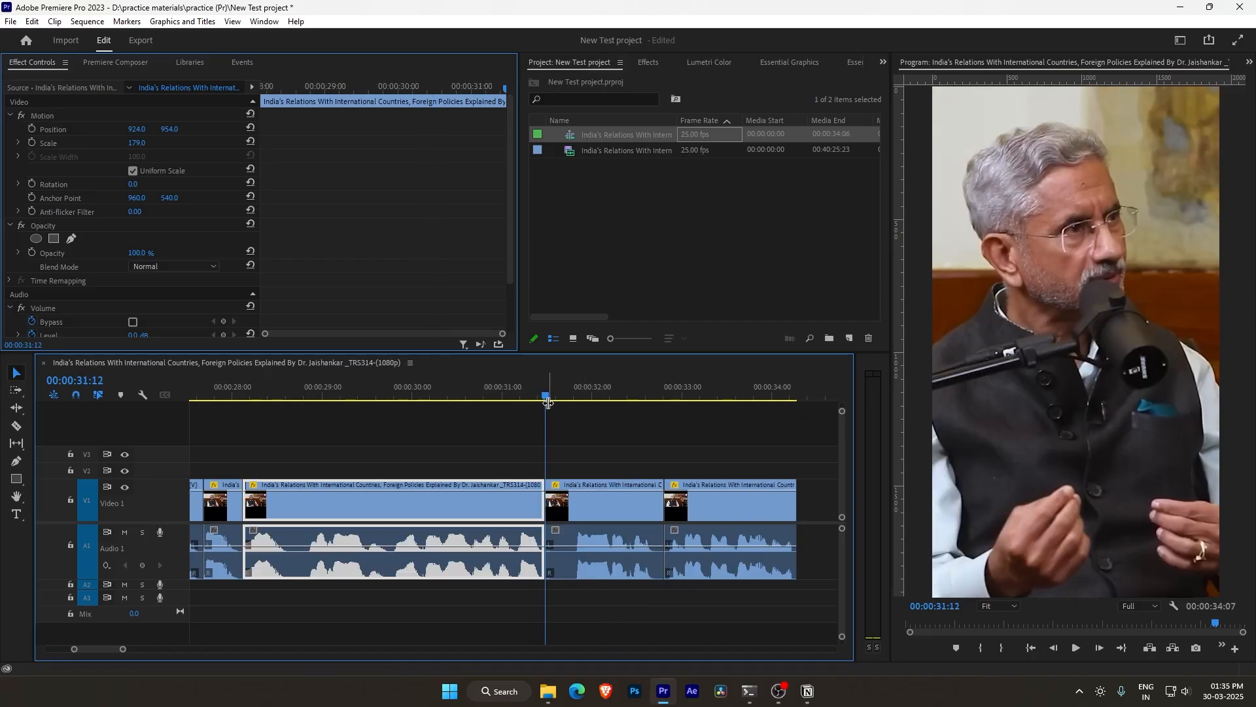
pyautogui.scroll(-2, 553, 427)
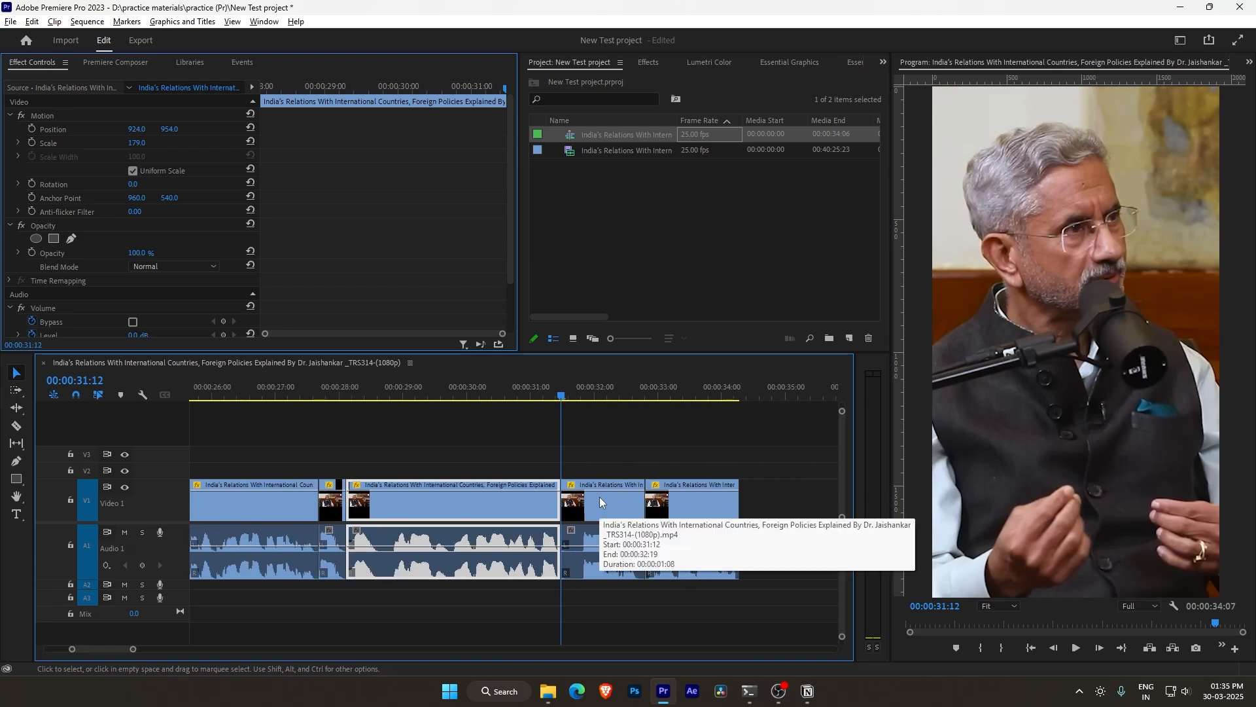
pyautogui.scroll(3, 599, 497)
pyautogui.click(570, 395)
pyautogui.hotkey('ctrl', 'k')
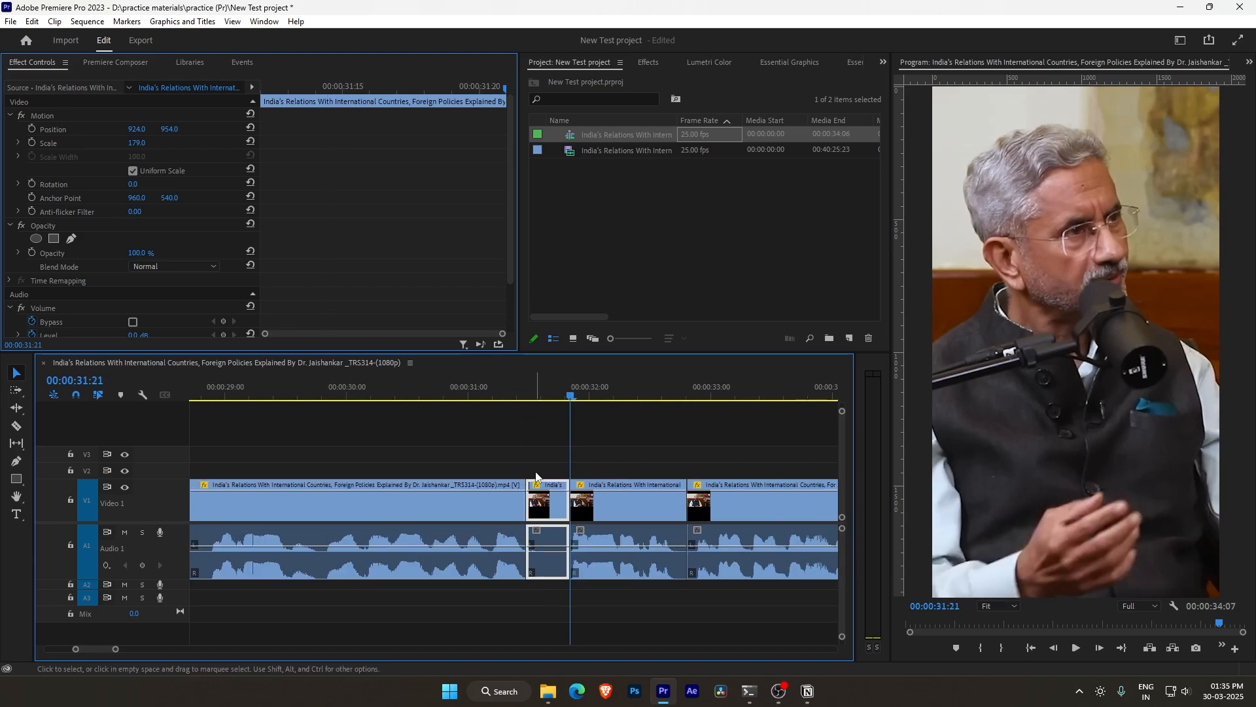
# Step: Delete the isolated silent piece after 00:00:31:12 and close the gap with Ripple Delete
pyautogui.press('Delete')
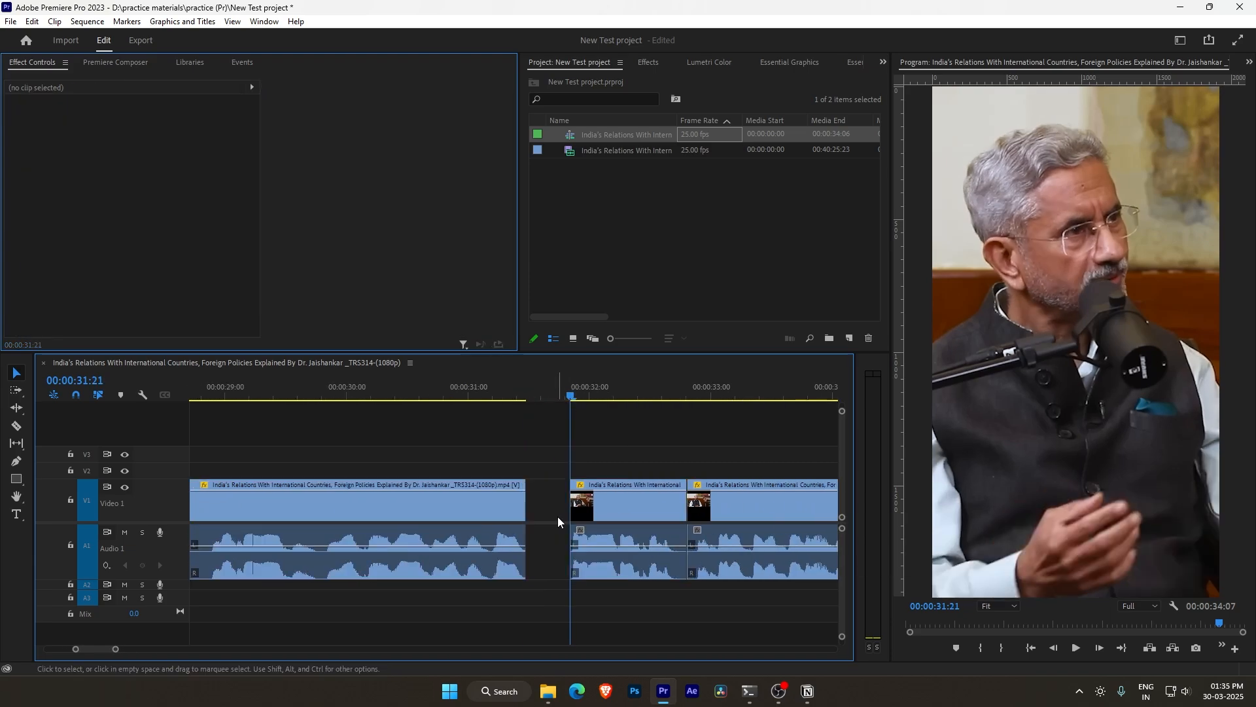
pyautogui.click(560, 514)
pyautogui.rightClick(555, 535)
pyautogui.click(601, 542)
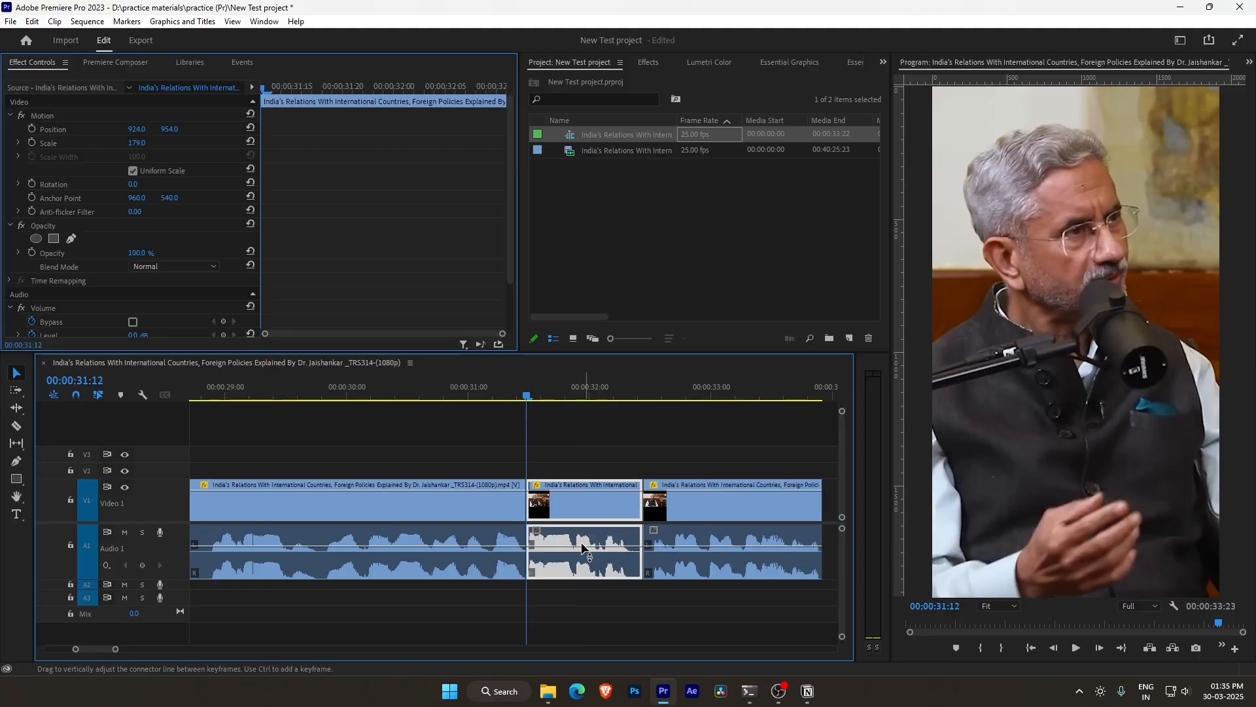
# Step: Split the clip on both sides of the silent pause at 00:00:18:11 and ripple delete the piece between the cuts
pyautogui.scroll(-2, 487, 560)
pyautogui.scroll(15, 440, 552)
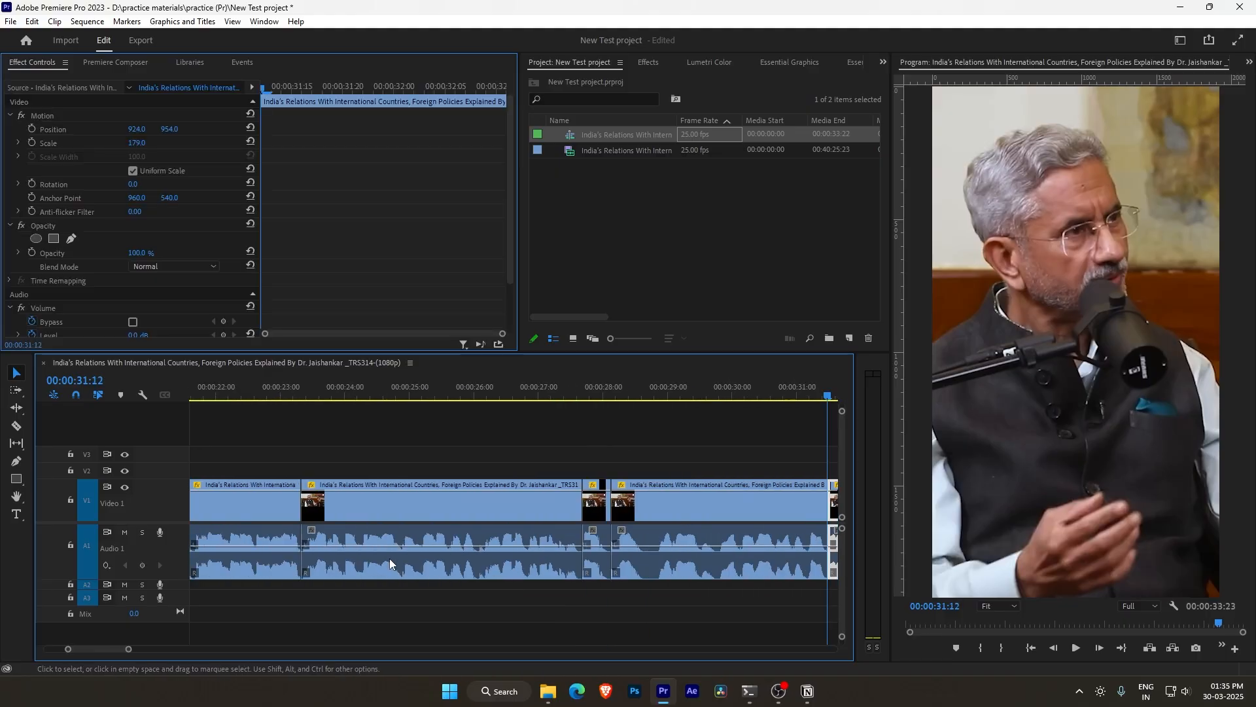
pyautogui.click(341, 388)
pyautogui.hotkey('ctrl', 'k')
pyautogui.moveTo(340, 388); pyautogui.dragTo(377, 397)
pyautogui.hotkey('ctrl', 'k')
pyautogui.hotkey('shift', 'Delete')
# Step: Split the clip at 00:00:17:14, ripple delete the short silent piece after the cut, and play back the joined section
pyautogui.scroll(3, 386, 419)
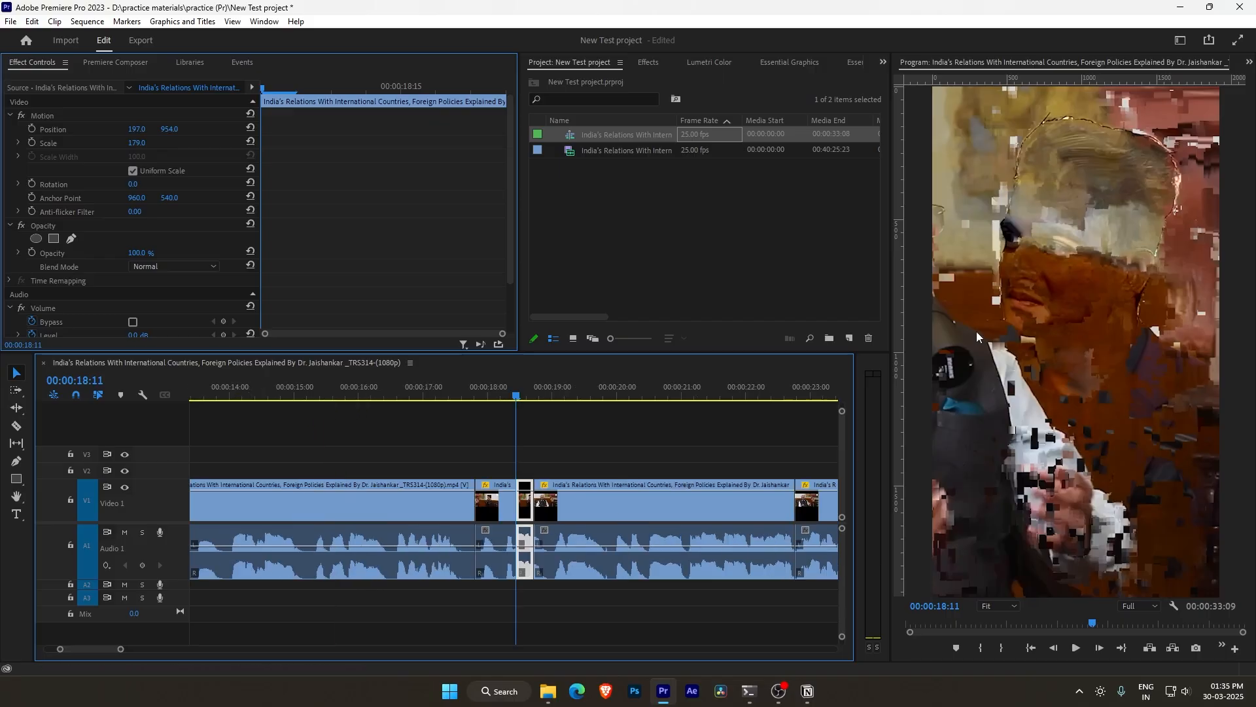
pyautogui.click(461, 395)
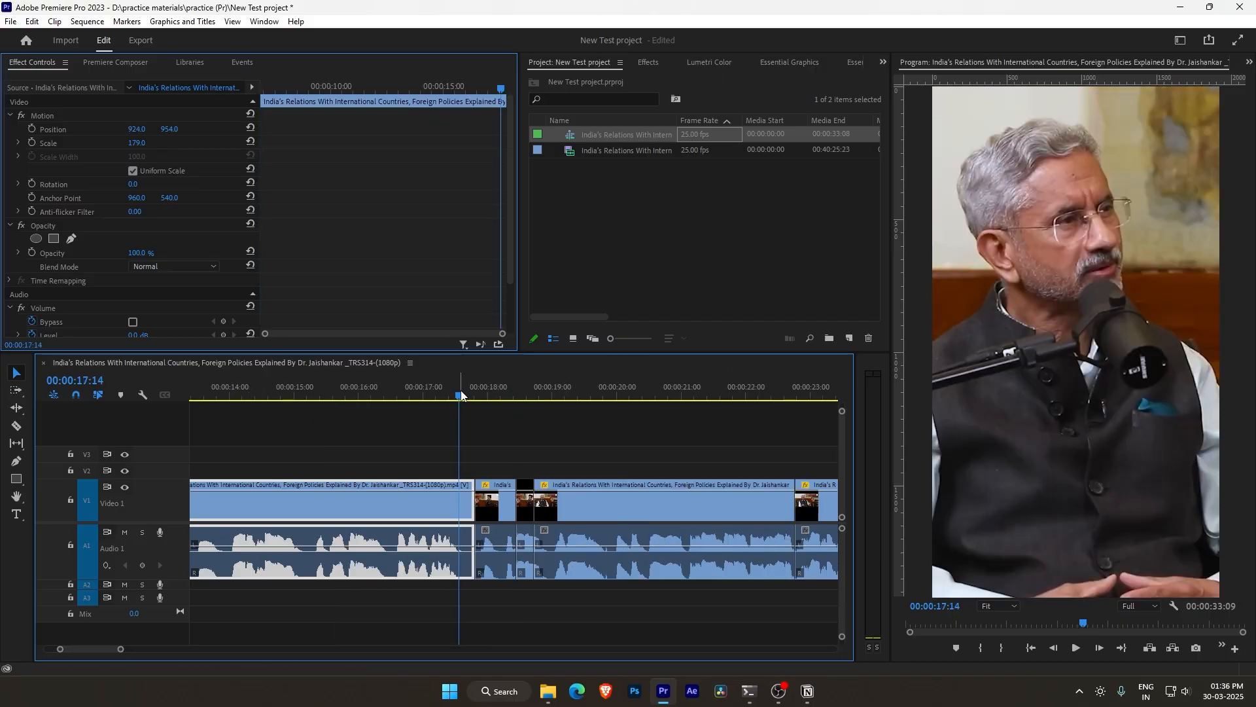
pyautogui.hotkey('ctrl', 'k')
pyautogui.click(467, 503)
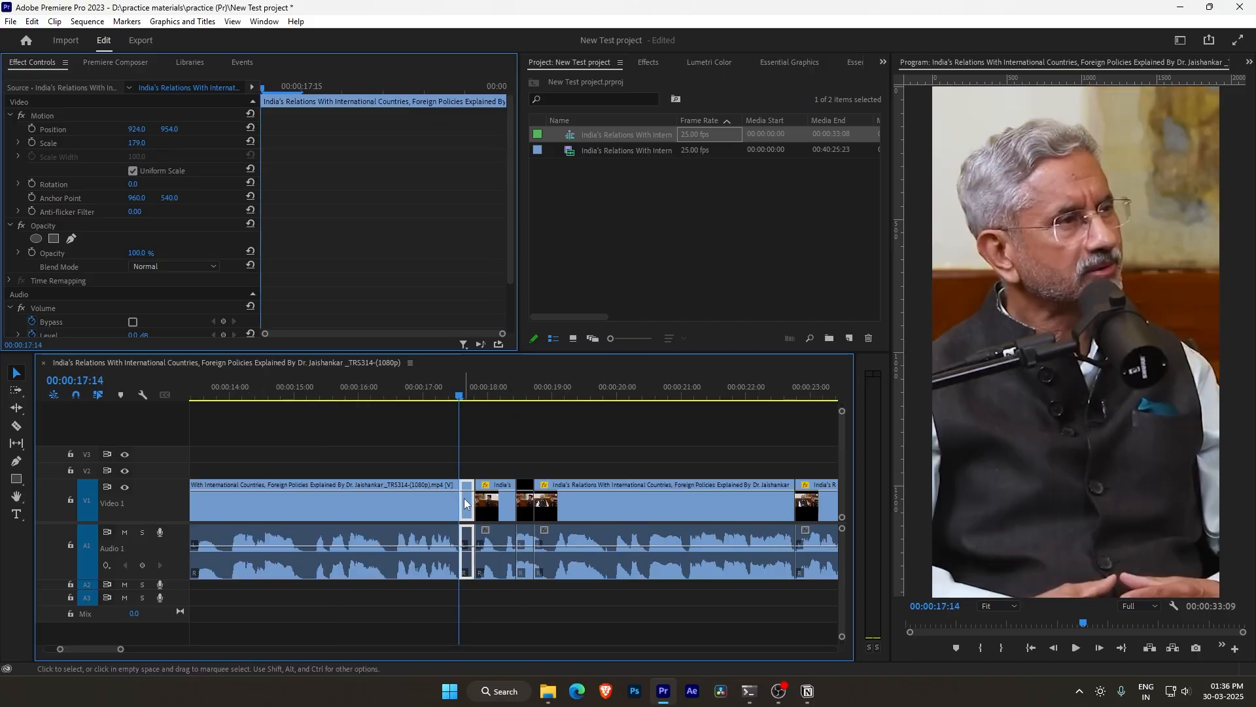
pyautogui.hotkey('shift', 'Delete')
pyautogui.scroll(1, 464, 503)
pyautogui.press('space')
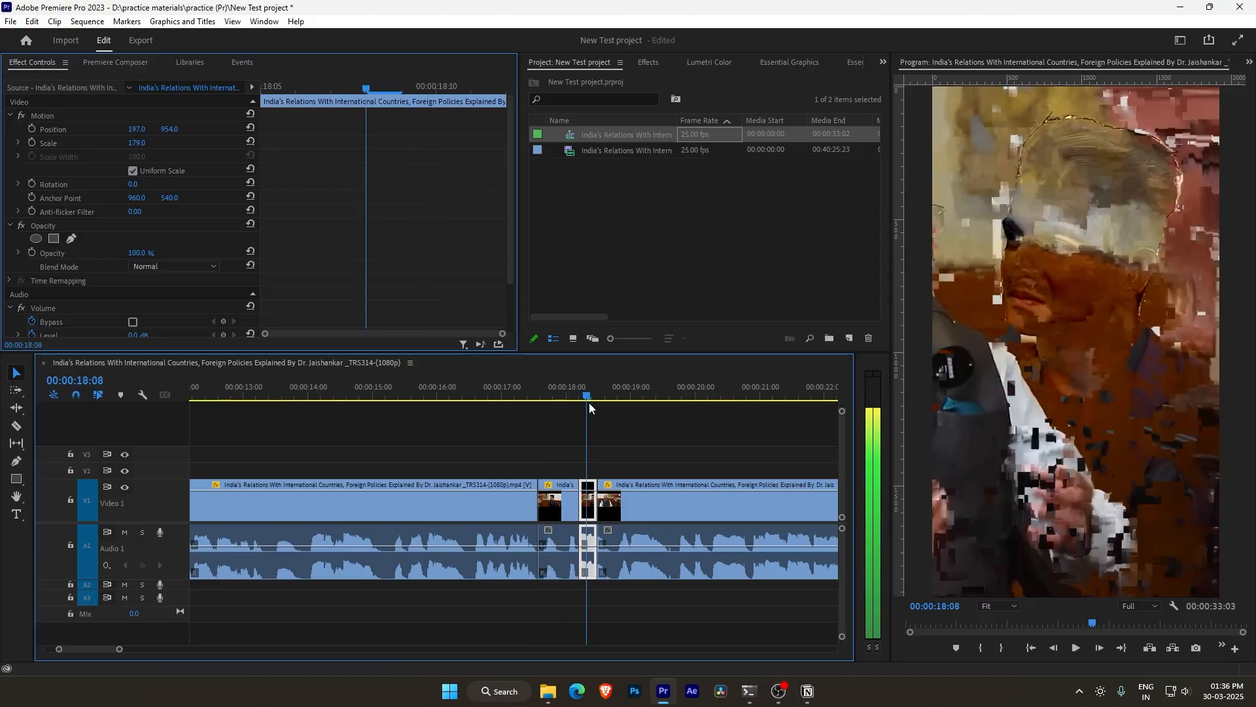
pyautogui.click(461, 395)
# Step: Cut out the silent pause at 00:00:08:03 with a ripple trim of the previous edit to the playhead
pyautogui.moveTo(463, 423); pyautogui.dragTo(379, 421)
pyautogui.scroll(-4, 402, 419)
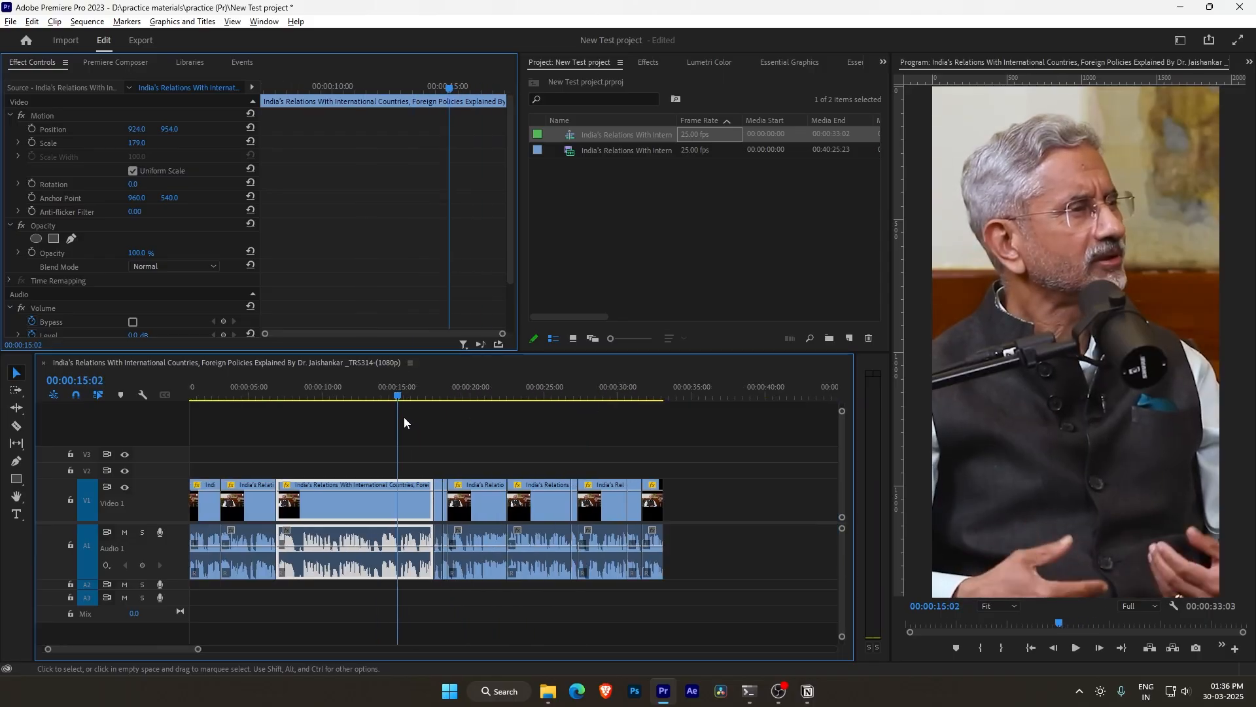
pyautogui.scroll(2, 315, 428)
pyautogui.scroll(2, 302, 429)
pyautogui.moveTo(263, 392); pyautogui.dragTo(305, 386)
pyautogui.press('q')
# Step: Examine the edited clips and their waveforms along the whole timeline at different zoom levels for remaining pauses
pyautogui.scroll(-4, 342, 412)
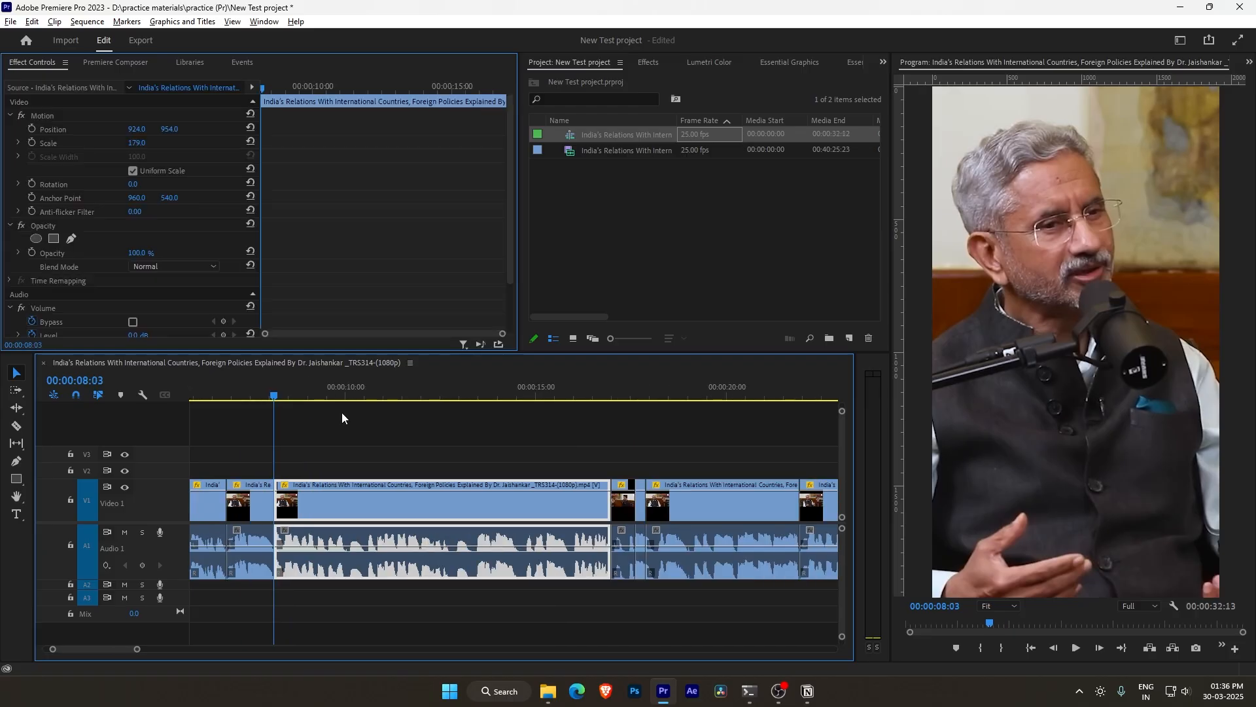
pyautogui.scroll(4, 300, 457)
pyautogui.scroll(-5, 379, 465)
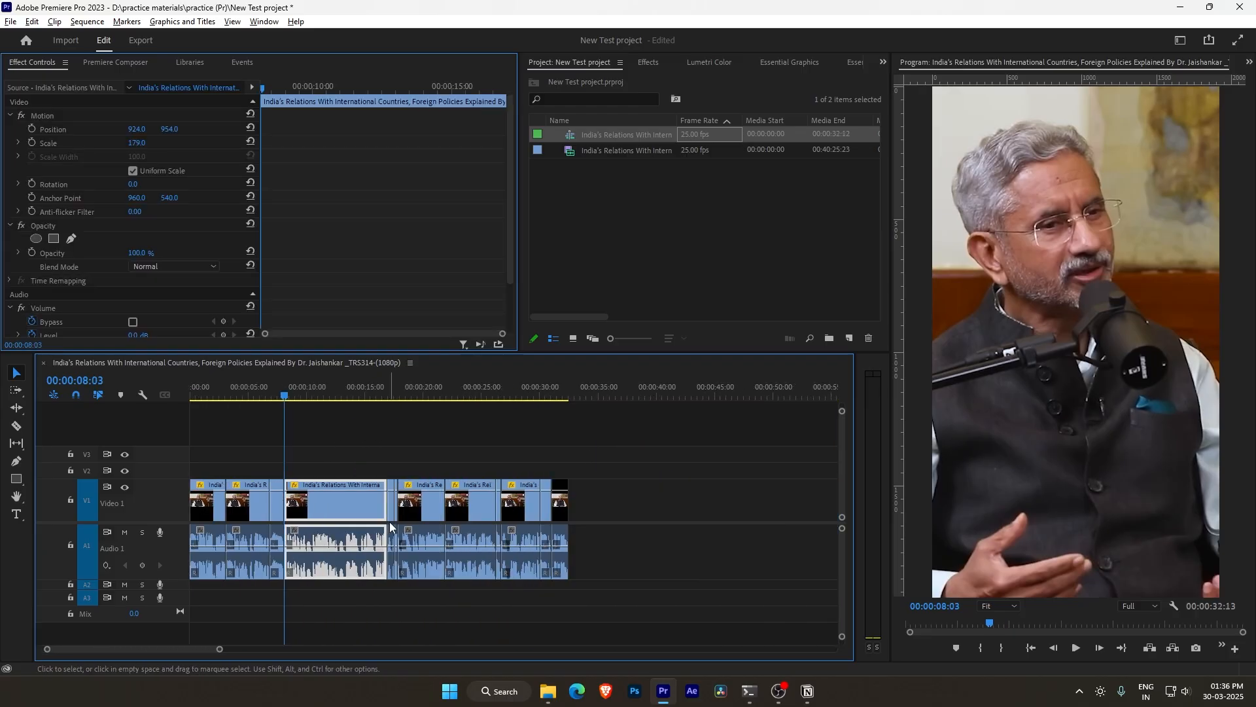
pyautogui.scroll(2, 389, 520)
pyautogui.scroll(-4, 390, 521)
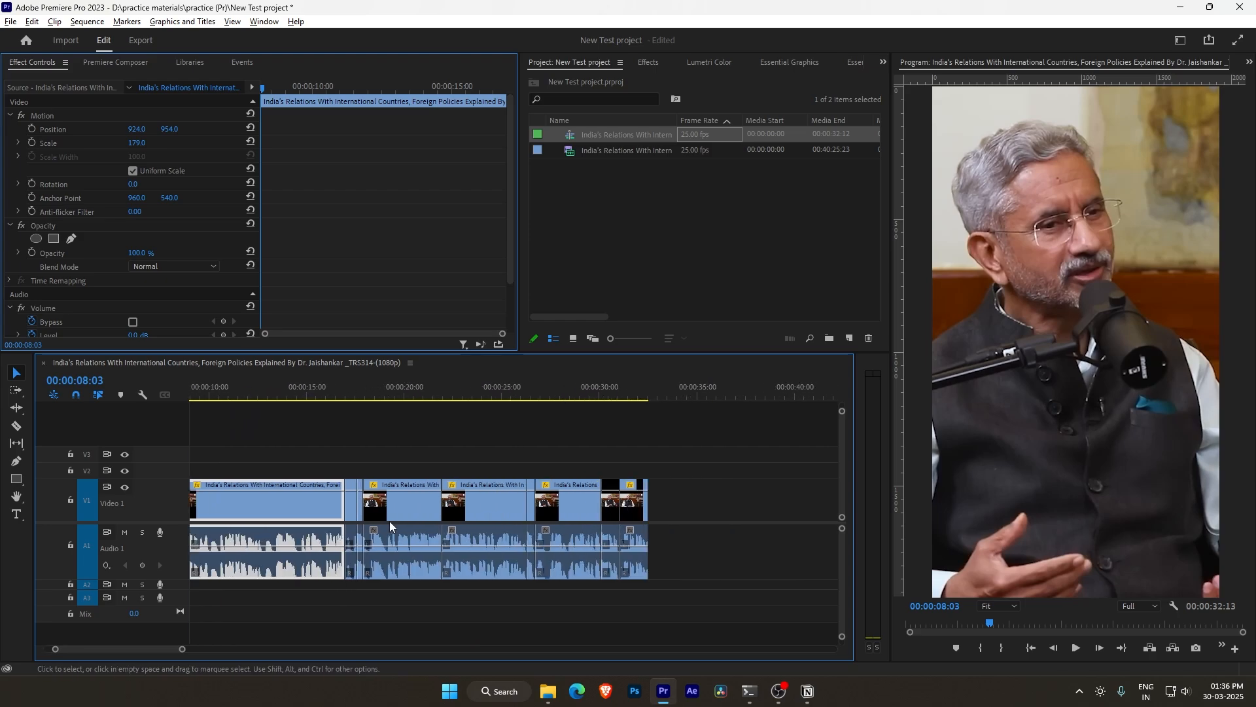
pyautogui.scroll(2, 390, 521)
pyautogui.scroll(-3, 389, 520)
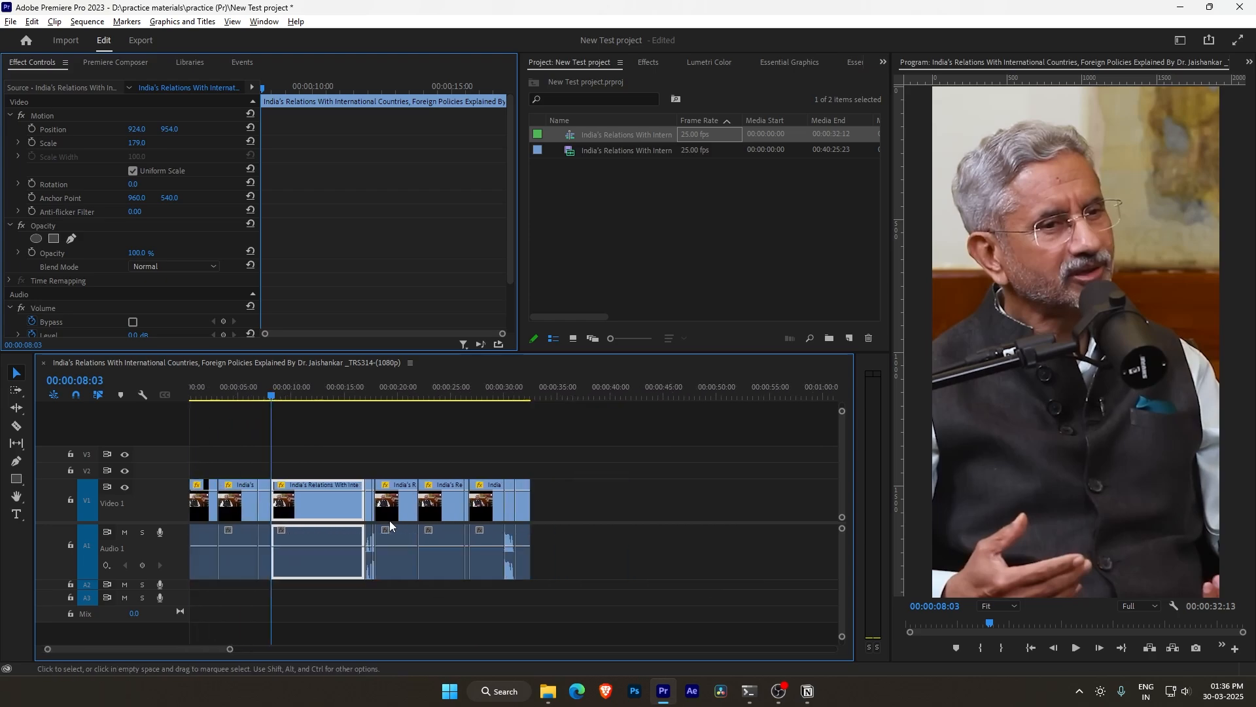
pyautogui.scroll(-2, 391, 520)
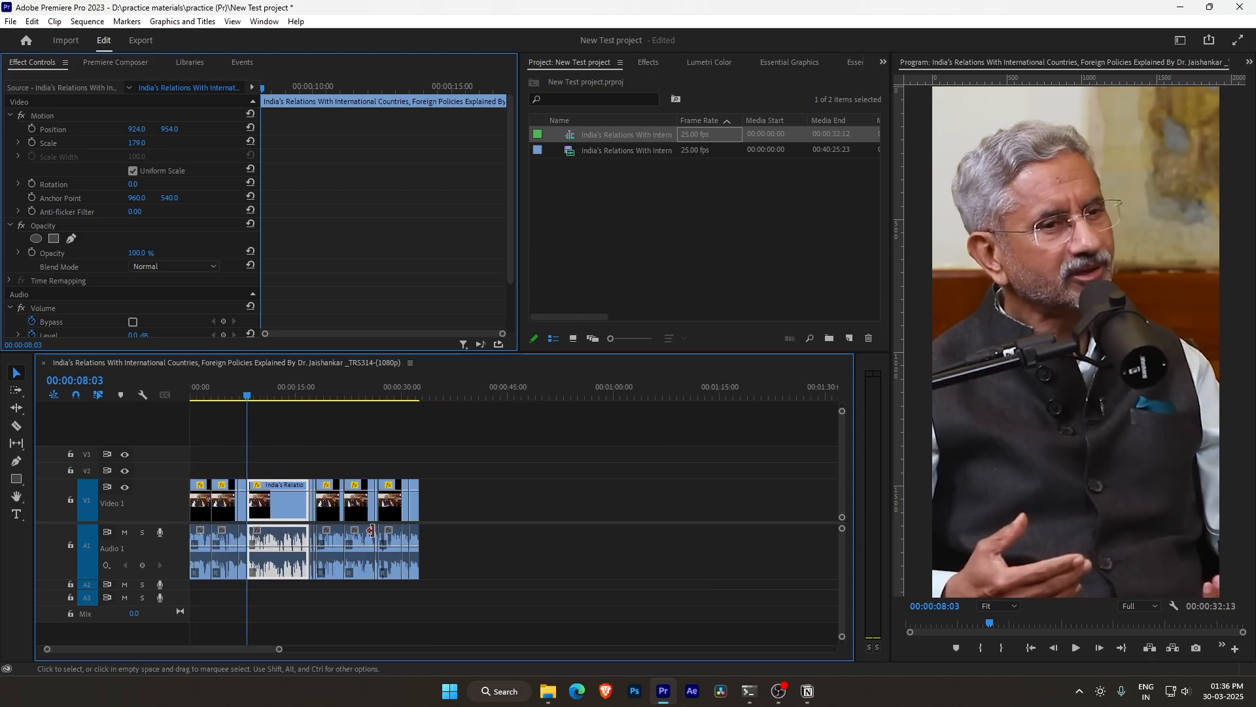
pyautogui.moveTo(280, 650)
pyautogui.mouseDown()
pyautogui.moveTo(542, 650)
pyautogui.moveTo(290, 655)
pyautogui.mouseUp()
pyautogui.moveTo(66, 646); pyautogui.dragTo(88, 644)
pyautogui.scroll(-7, 230, 587)
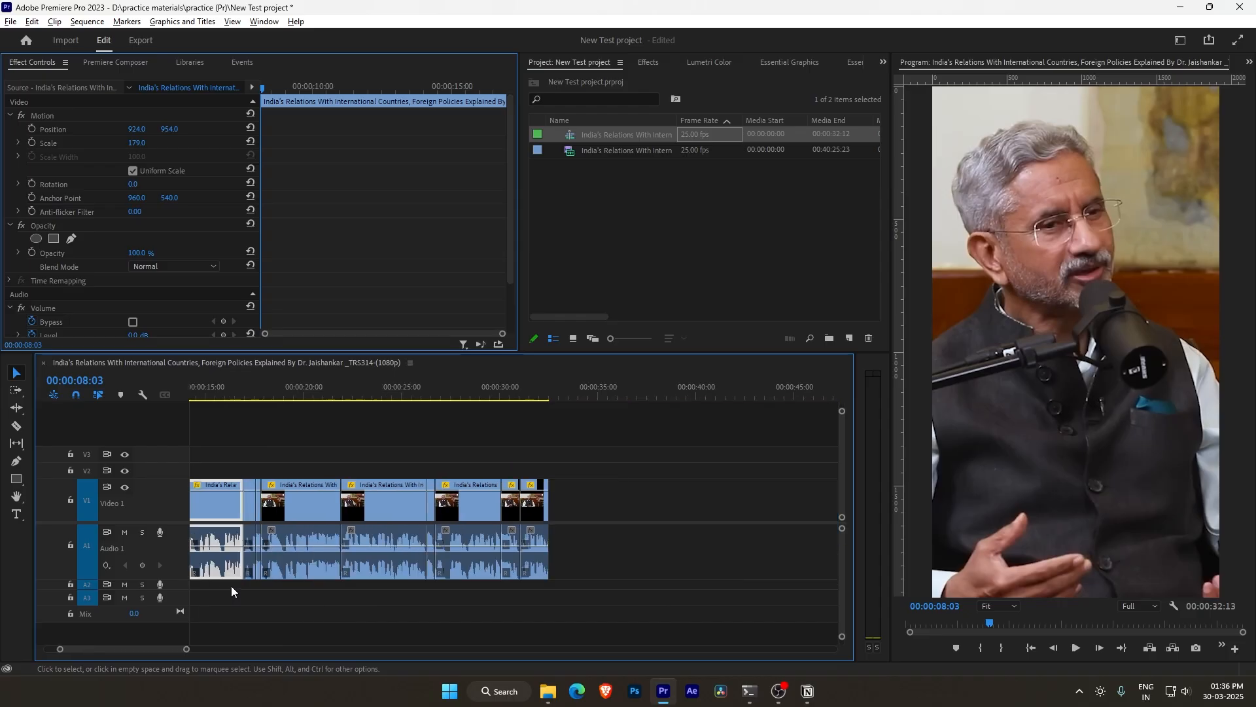
pyautogui.scroll(-3, 359, 503)
pyautogui.scroll(3, 359, 503)
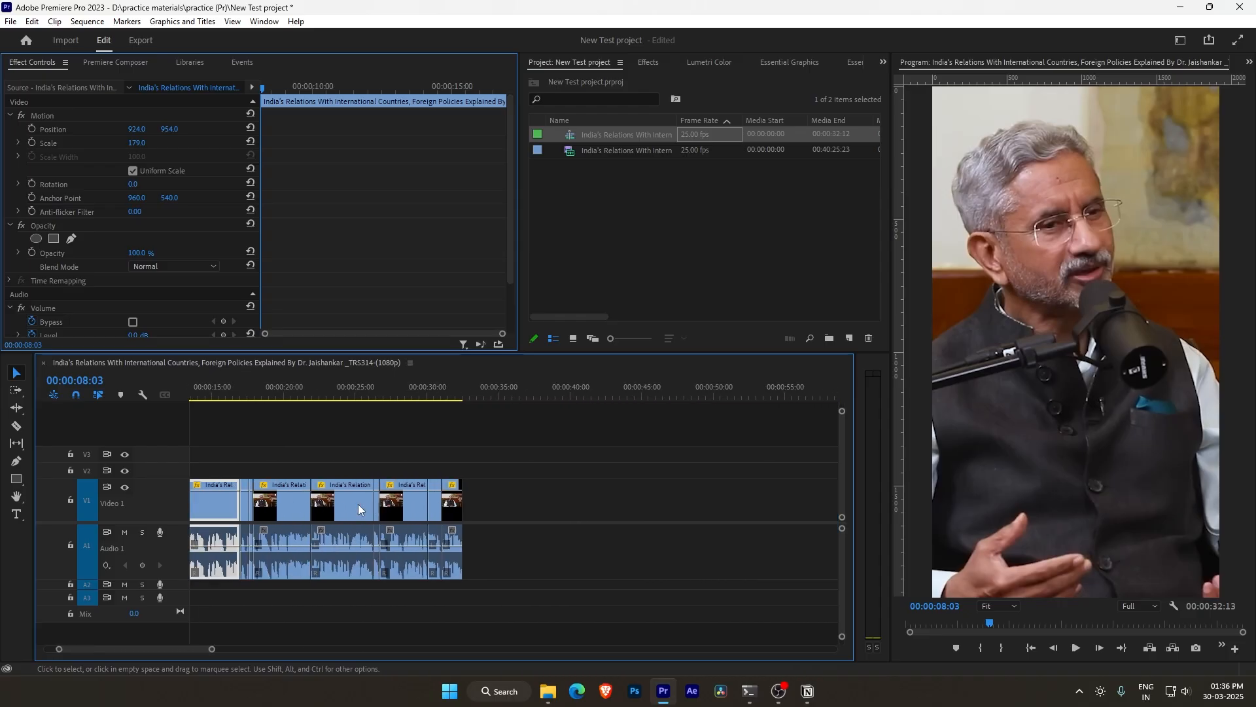
pyautogui.scroll(-3, 359, 503)
pyautogui.scroll(9, 353, 505)
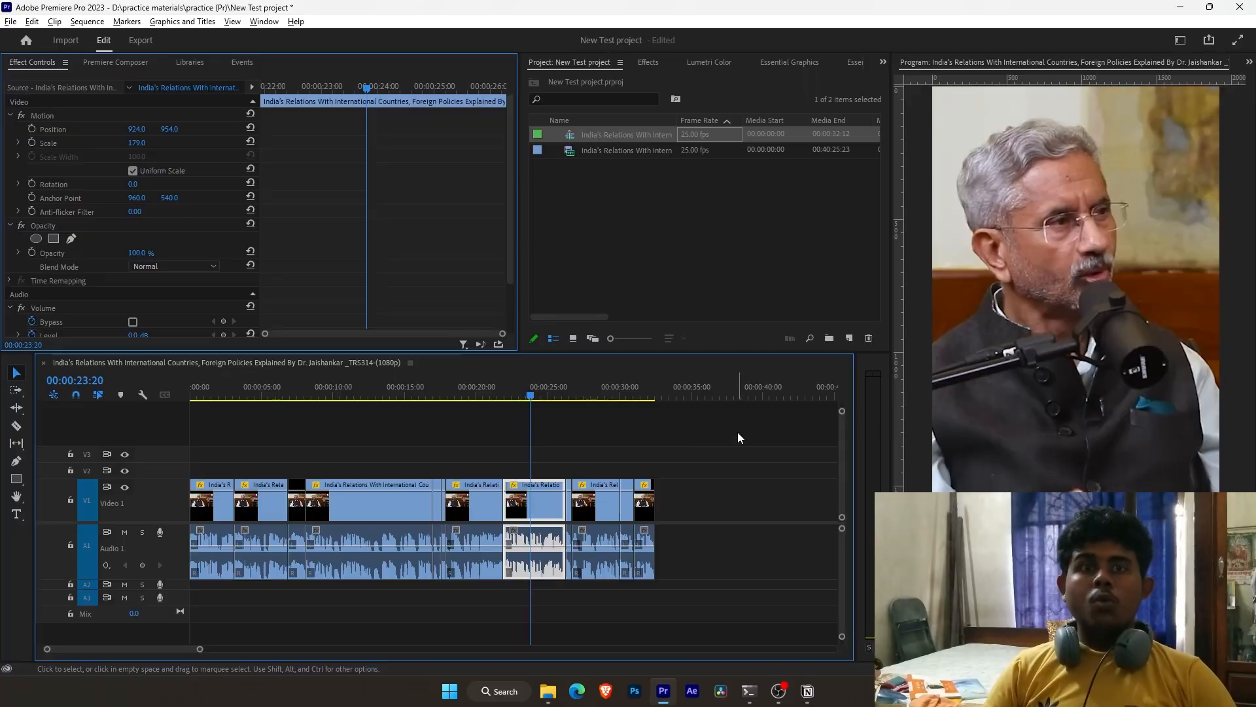
pyautogui.click(736, 437)
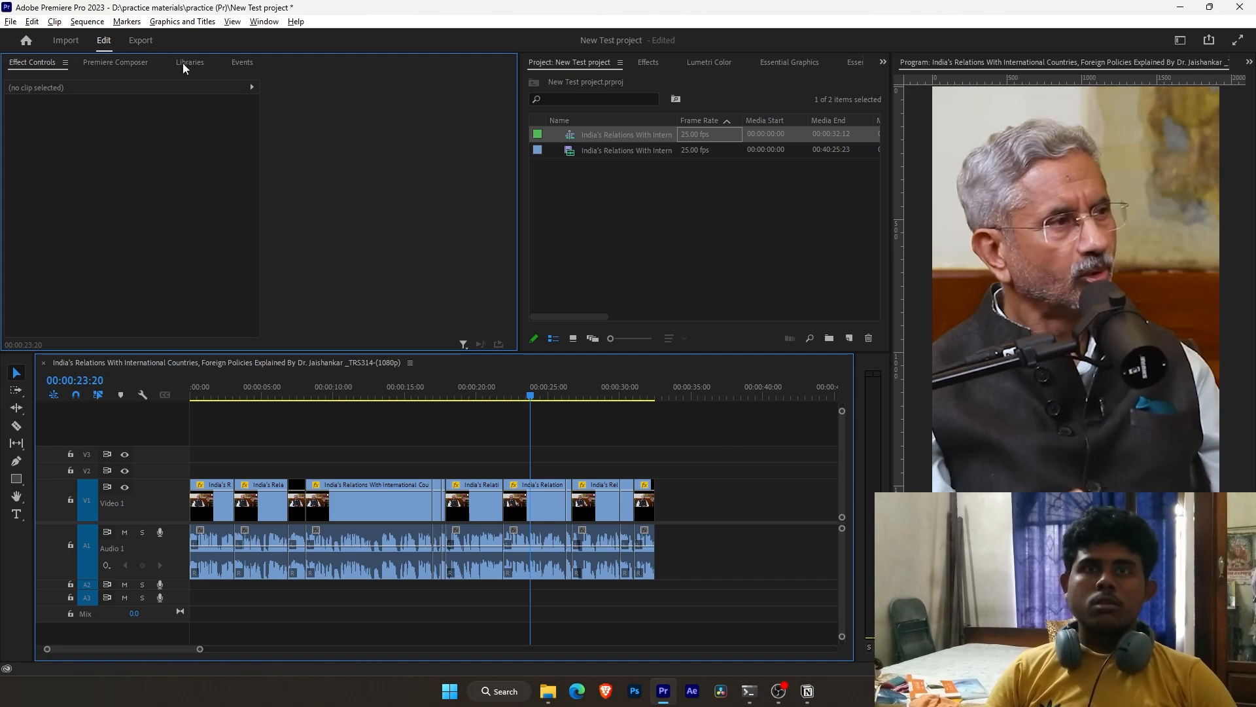
pyautogui.click(137, 43)
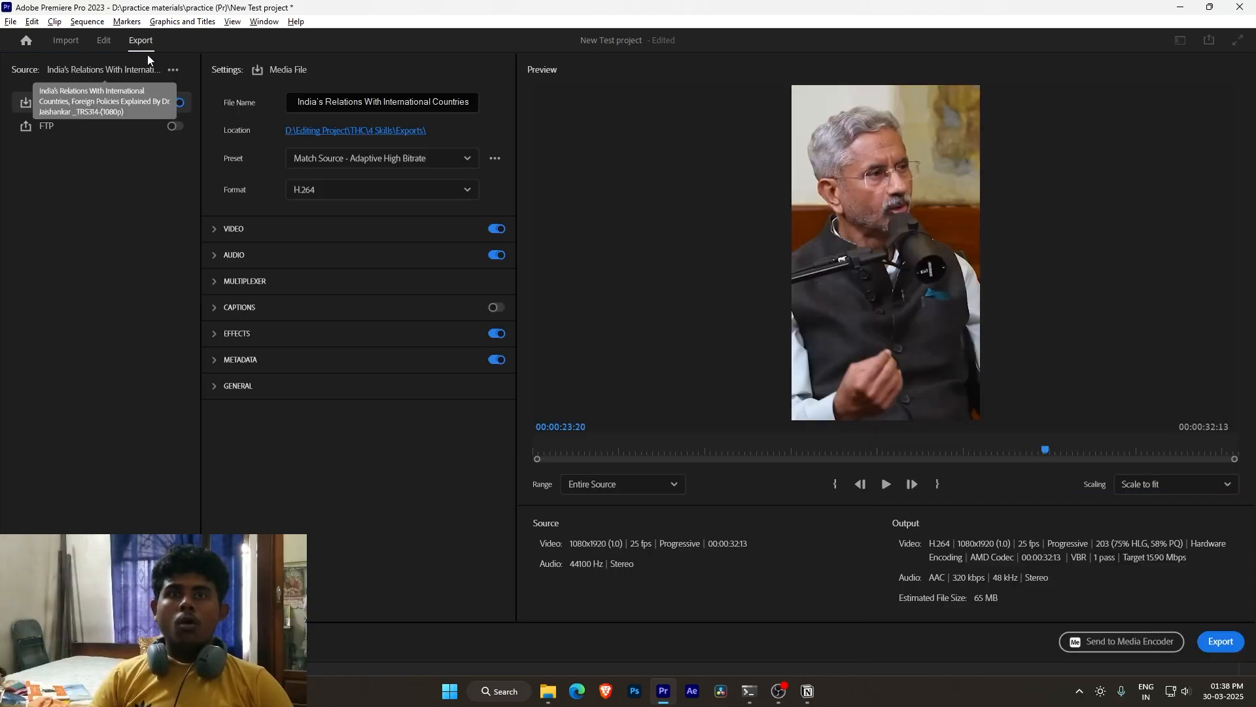
pyautogui.click(107, 41)
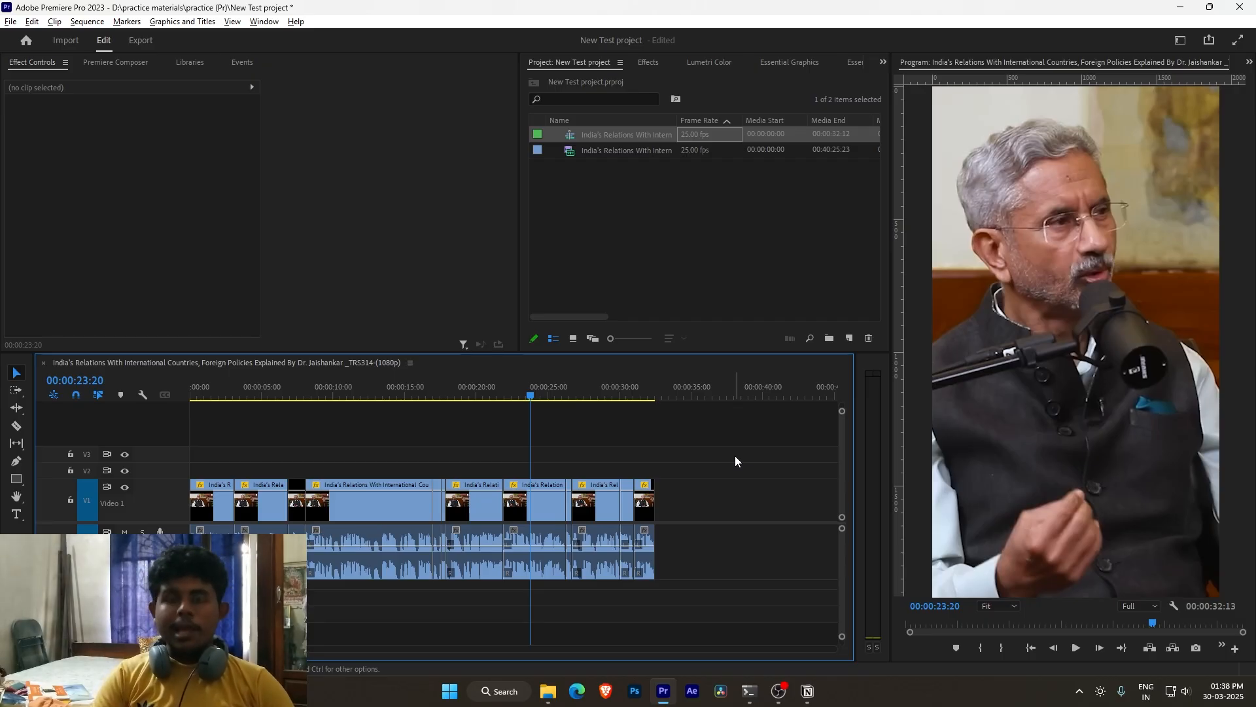
# Step: Open the export settings for the sequence and name the output file "new edit 1"
pyautogui.hotkey('ctrl', 'm')
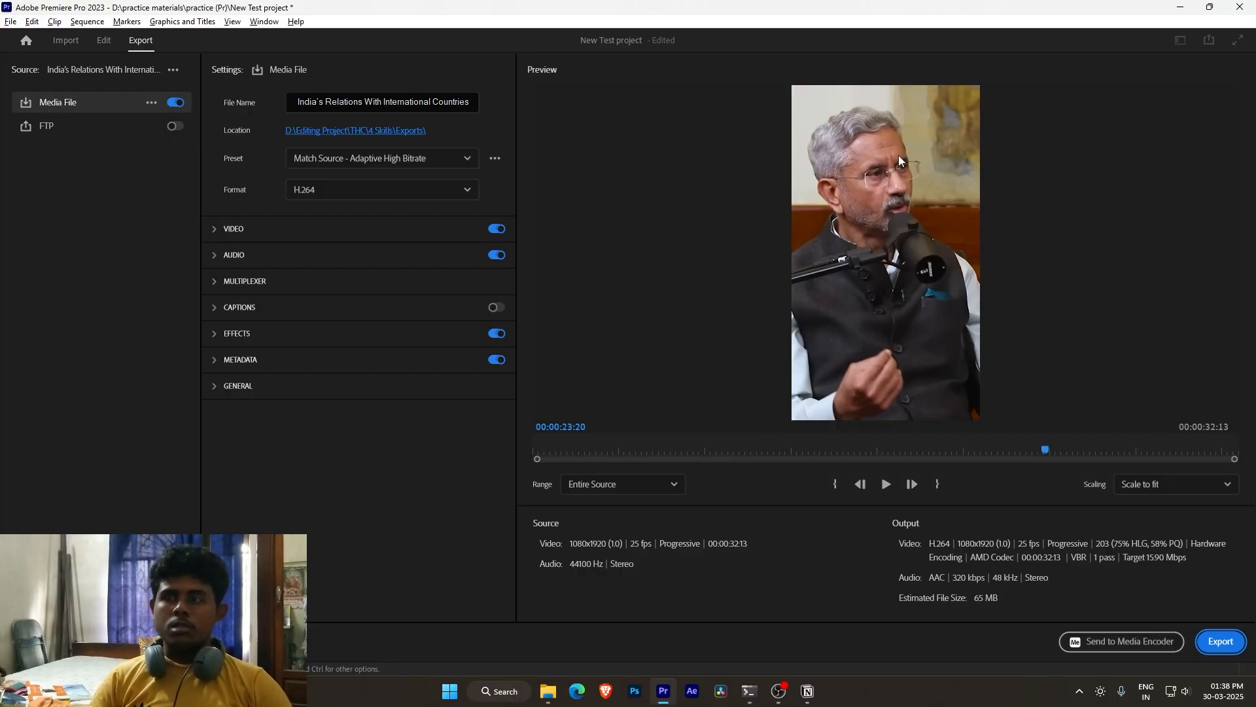
pyautogui.click(326, 102)
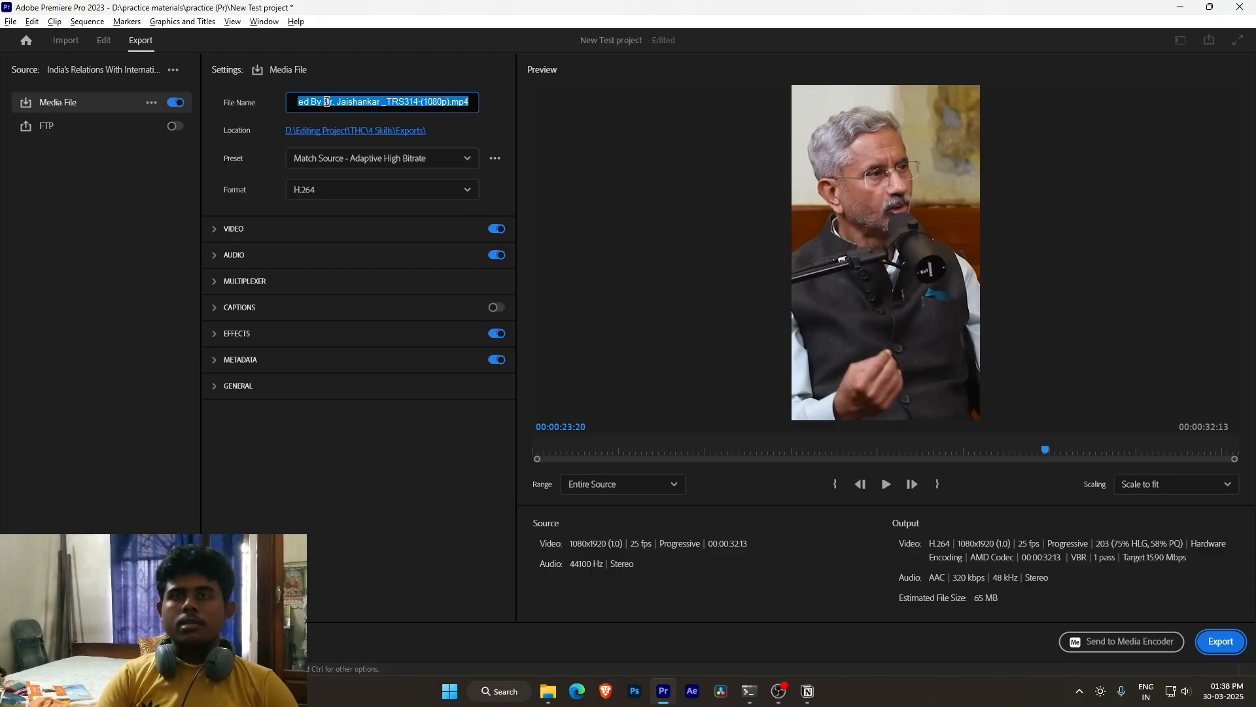
pyautogui.write('new edit 1')
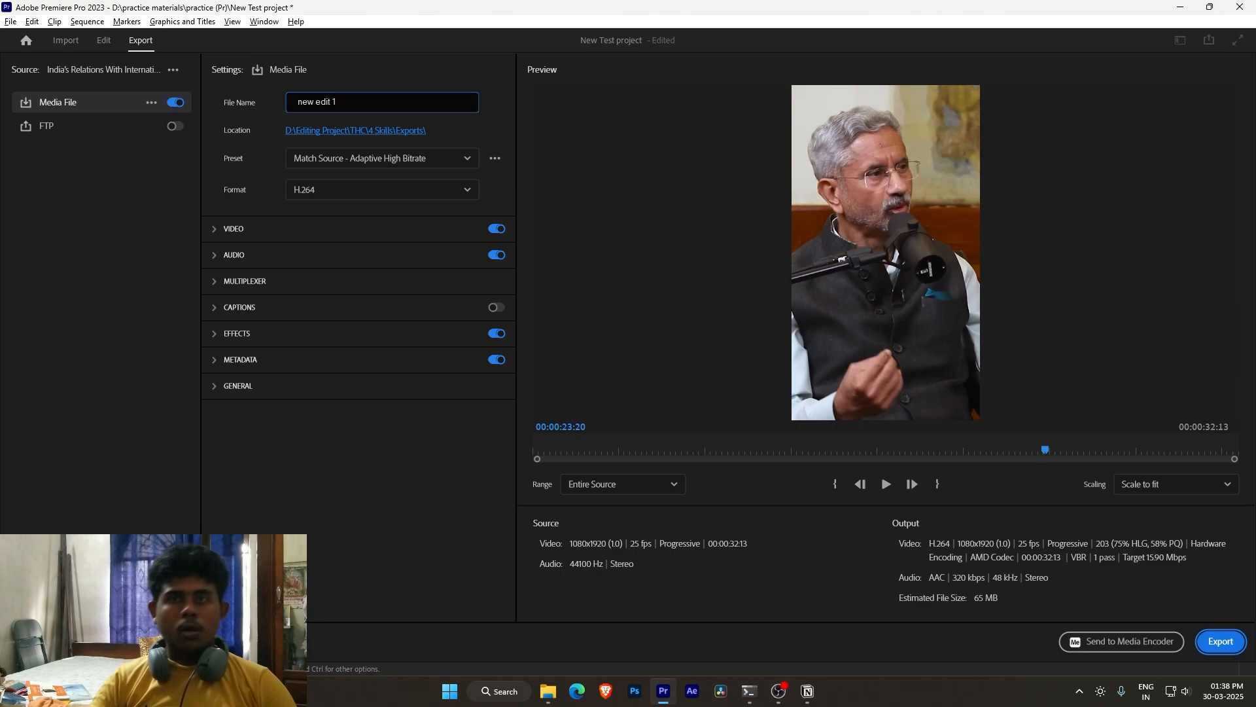
# Step: Set the export location to the Downloads folder
pyautogui.click(374, 131)
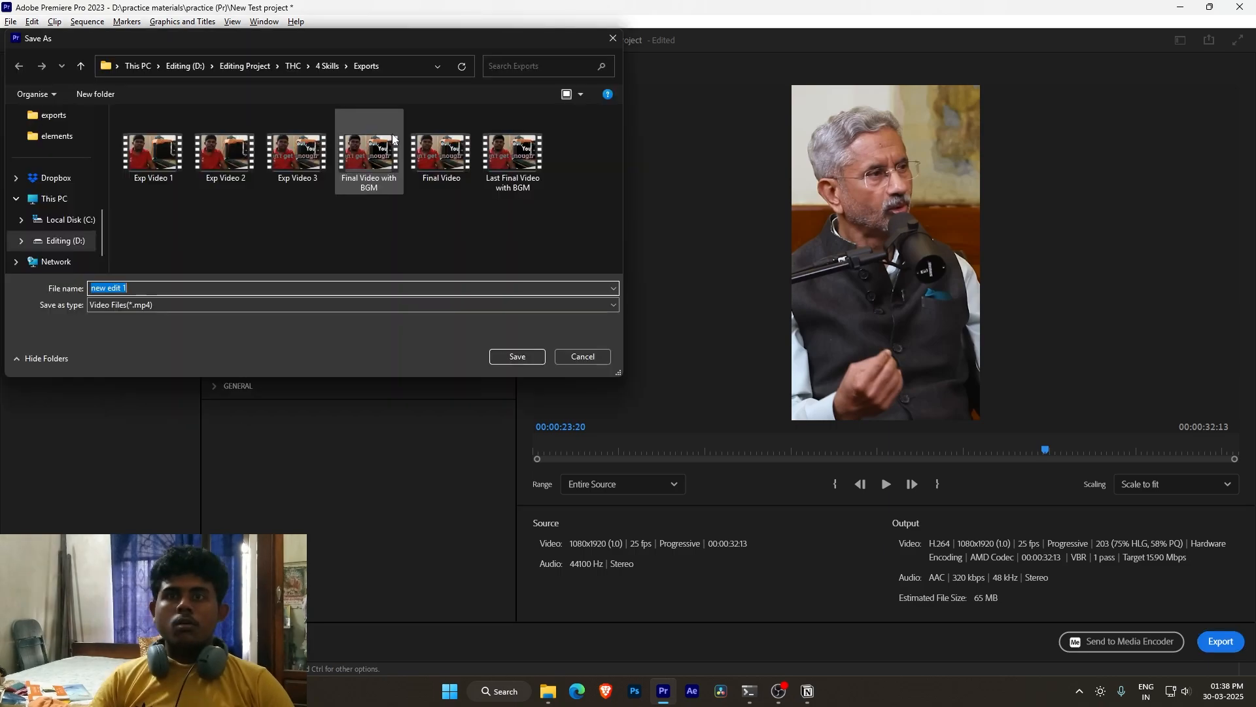
pyautogui.scroll(5, 65, 196)
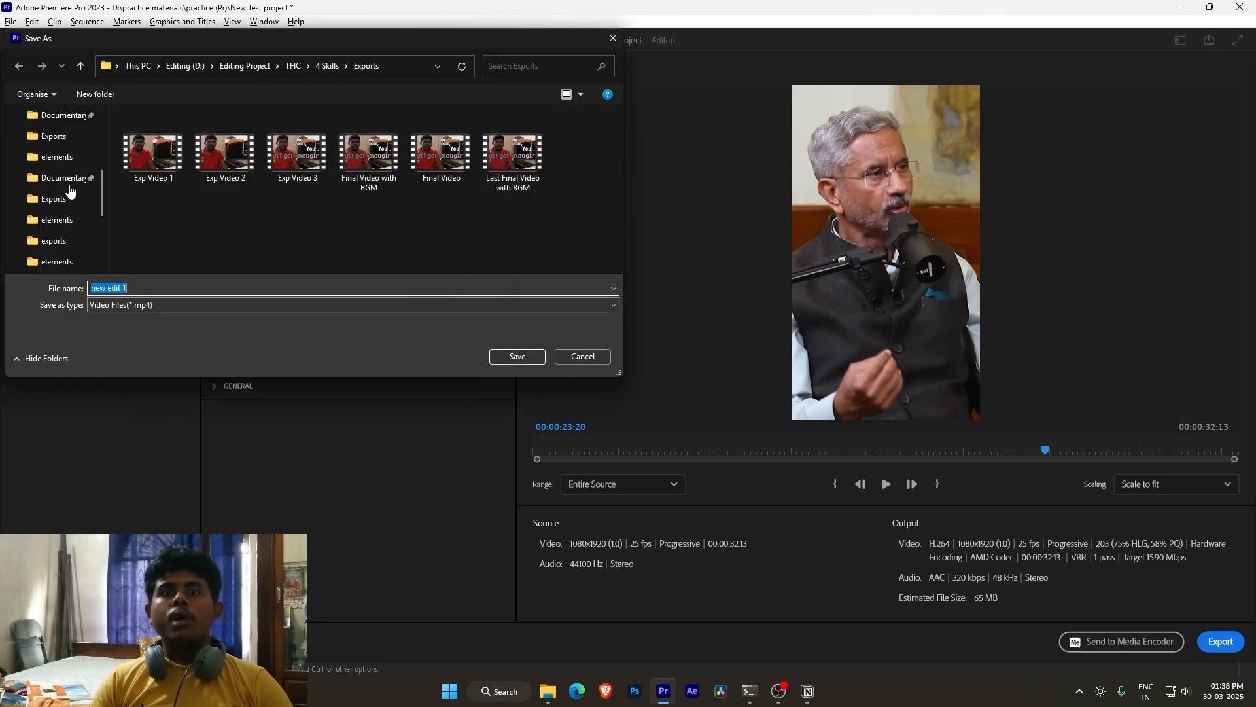
pyautogui.click(60, 157)
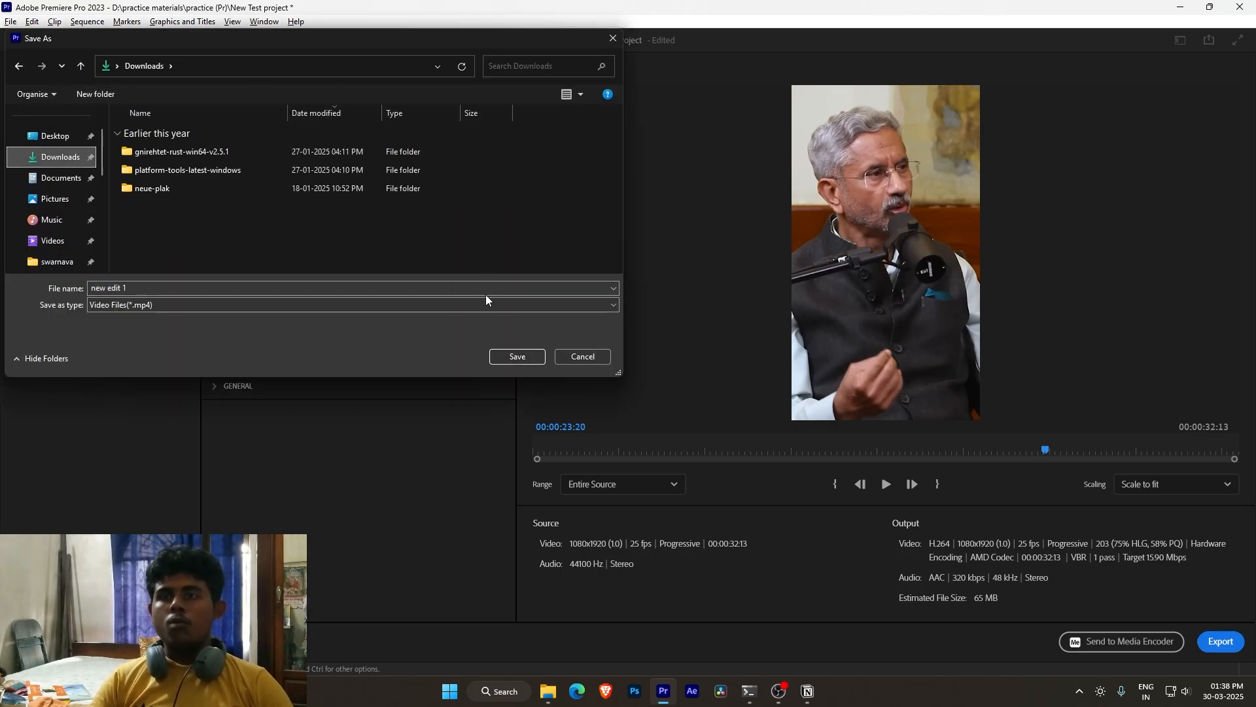
pyautogui.click(505, 357)
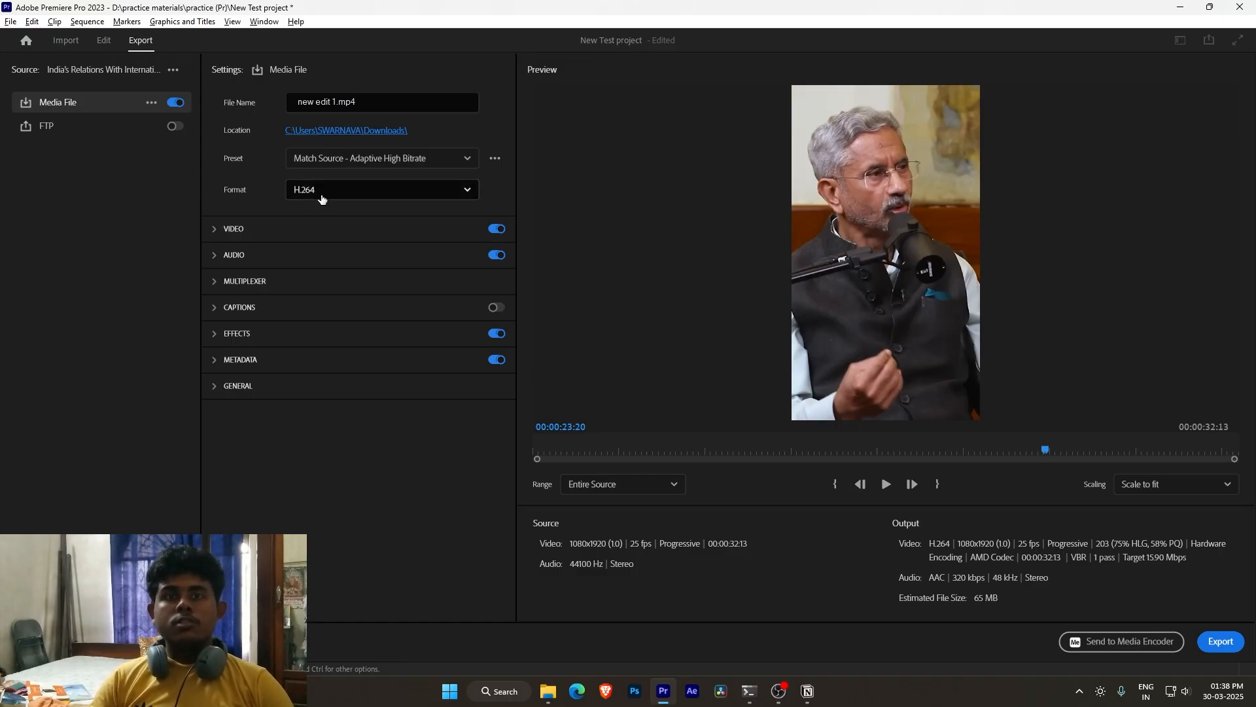
# Step: Look through the available export formats, keep H.264, and export the video
pyautogui.click(321, 196)
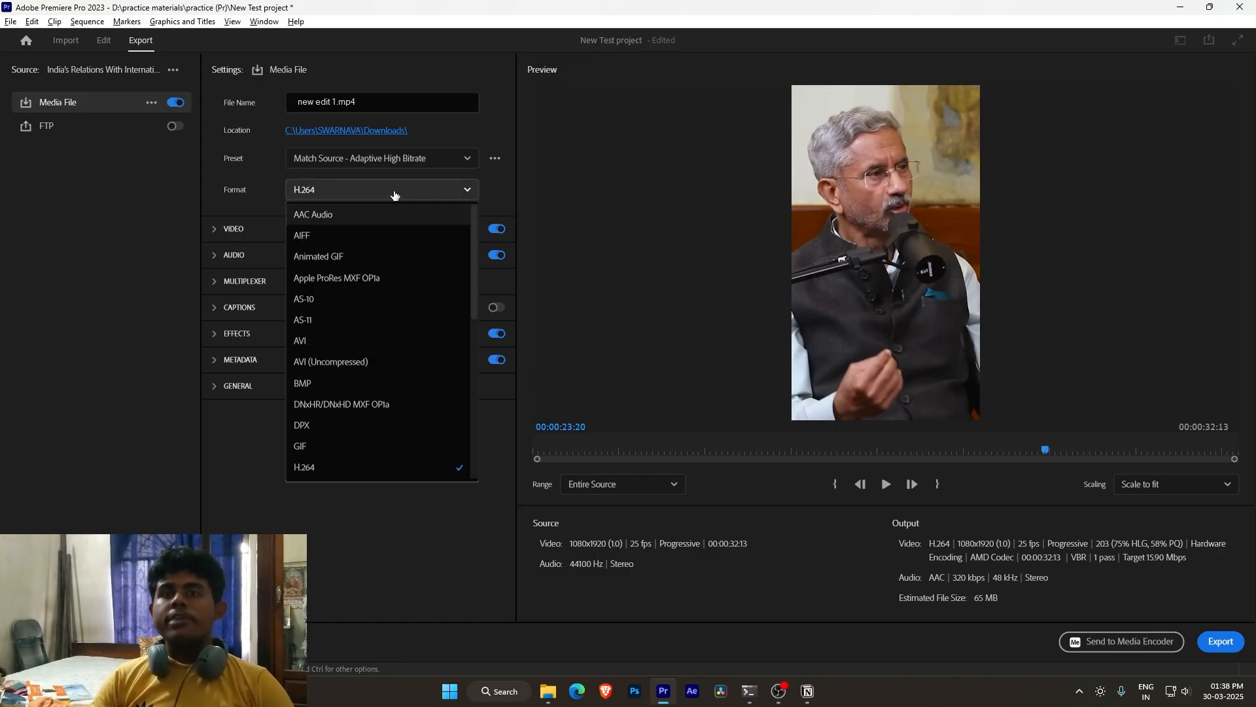
pyautogui.scroll(-3, 380, 451)
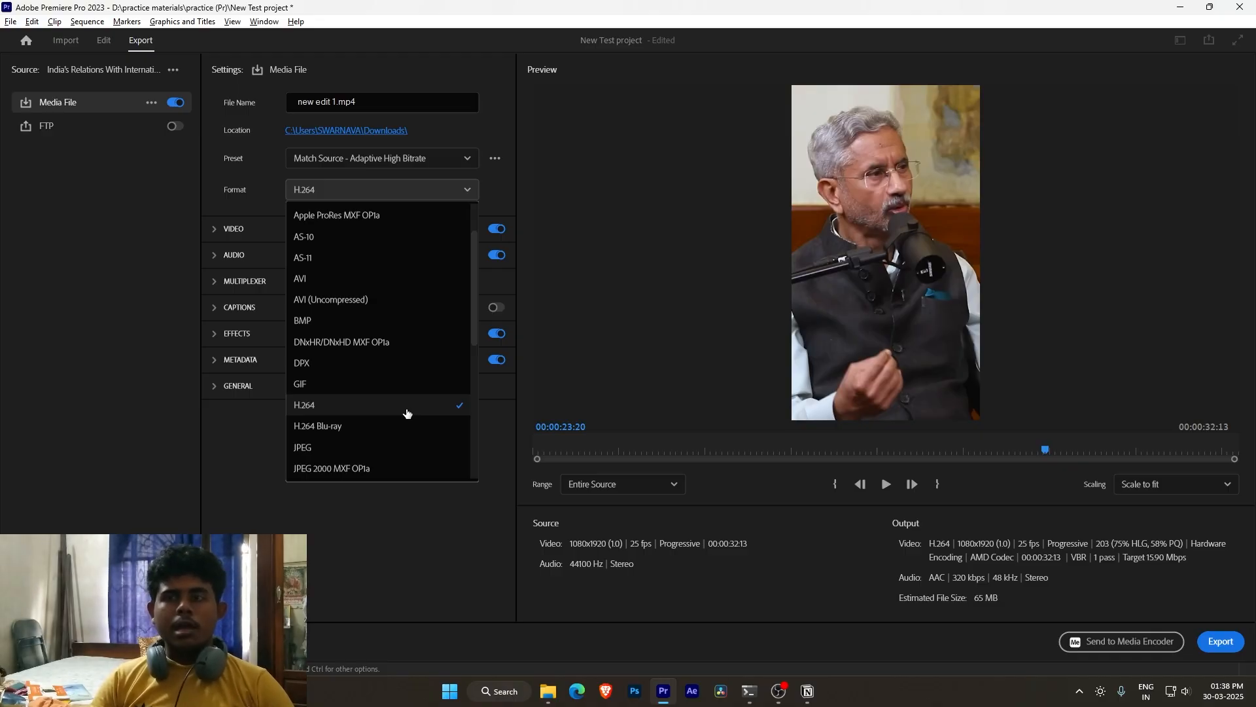
pyautogui.scroll(-1, 367, 445)
pyautogui.click(250, 462)
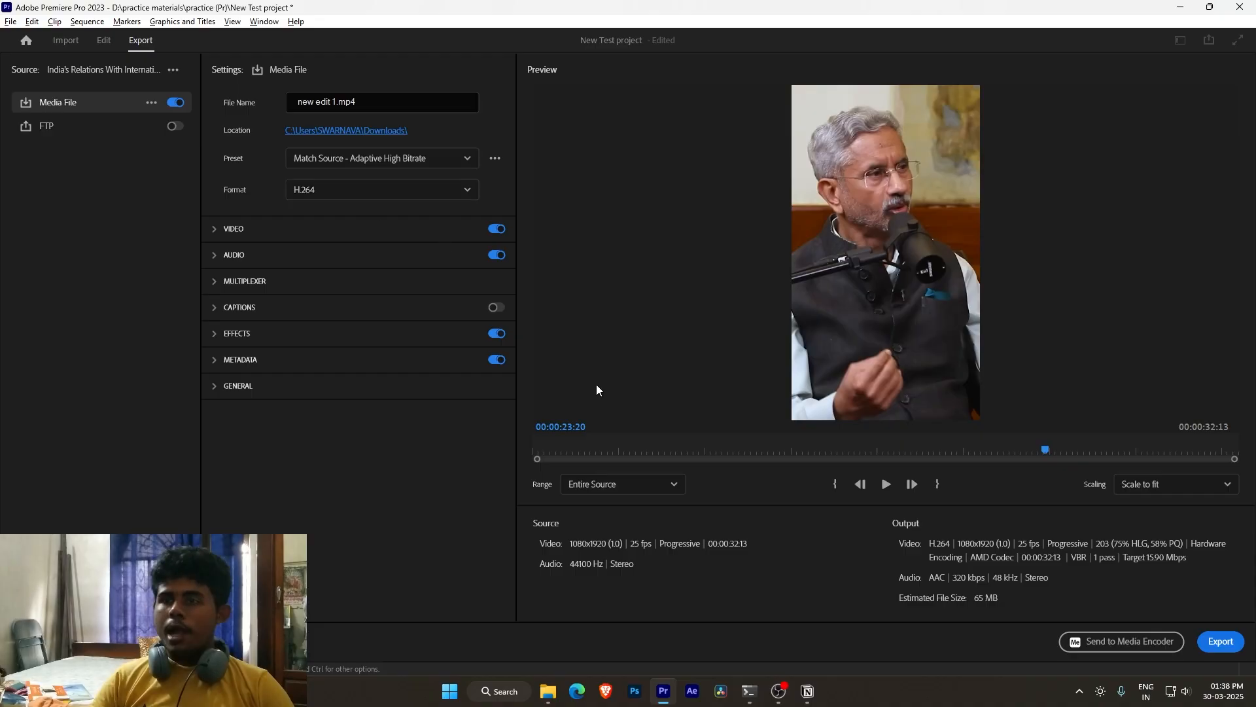
pyautogui.click(1221, 642)
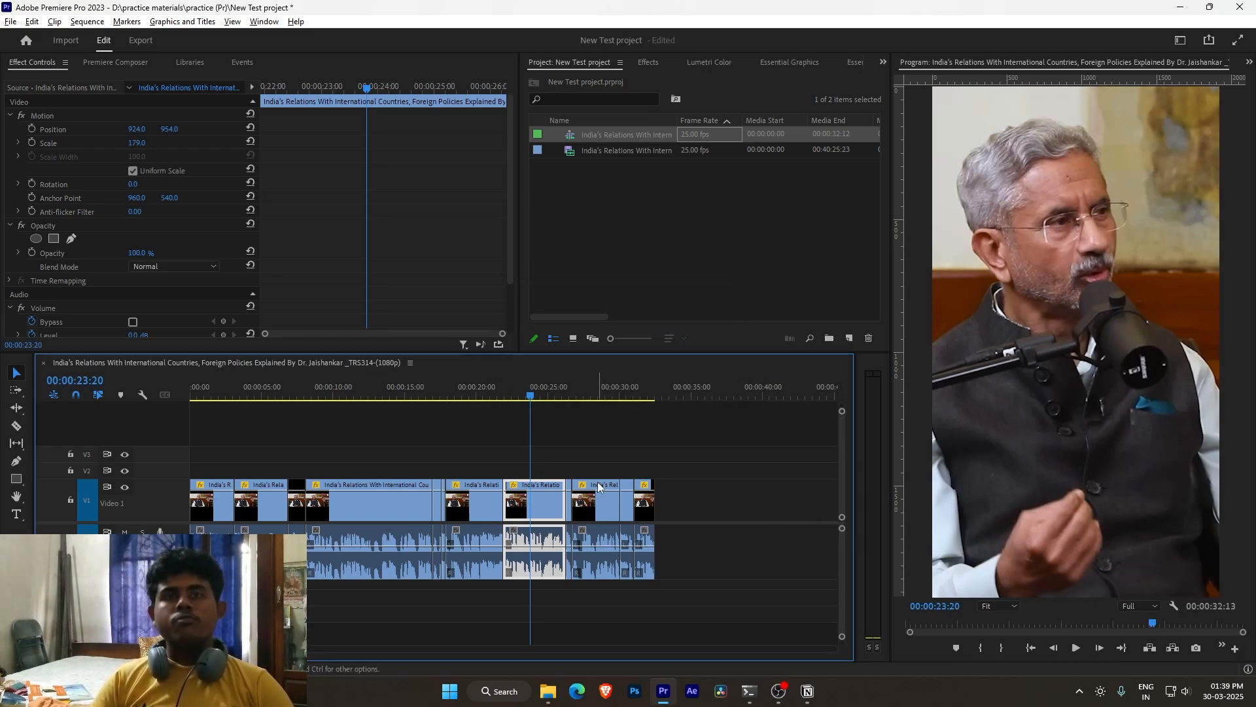
# Step: Open the recent project THC V2 and switch its workspace to Editing
pyautogui.click(27, 40)
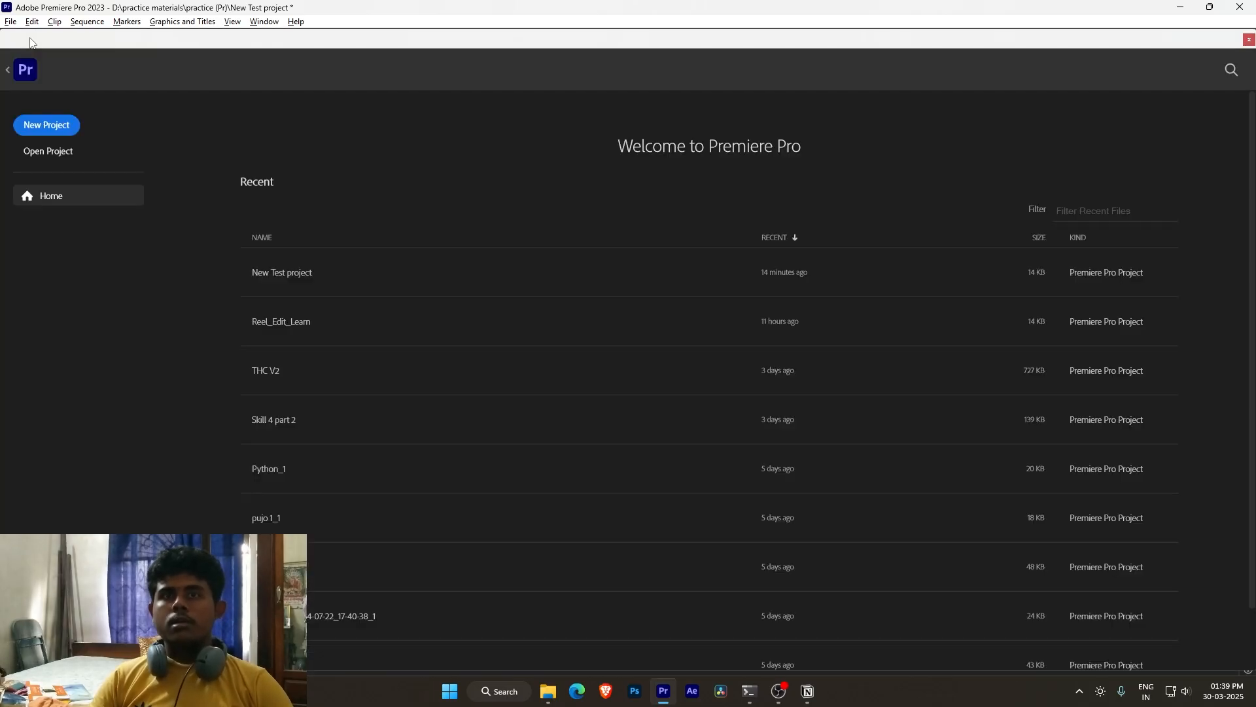
pyautogui.click(330, 378)
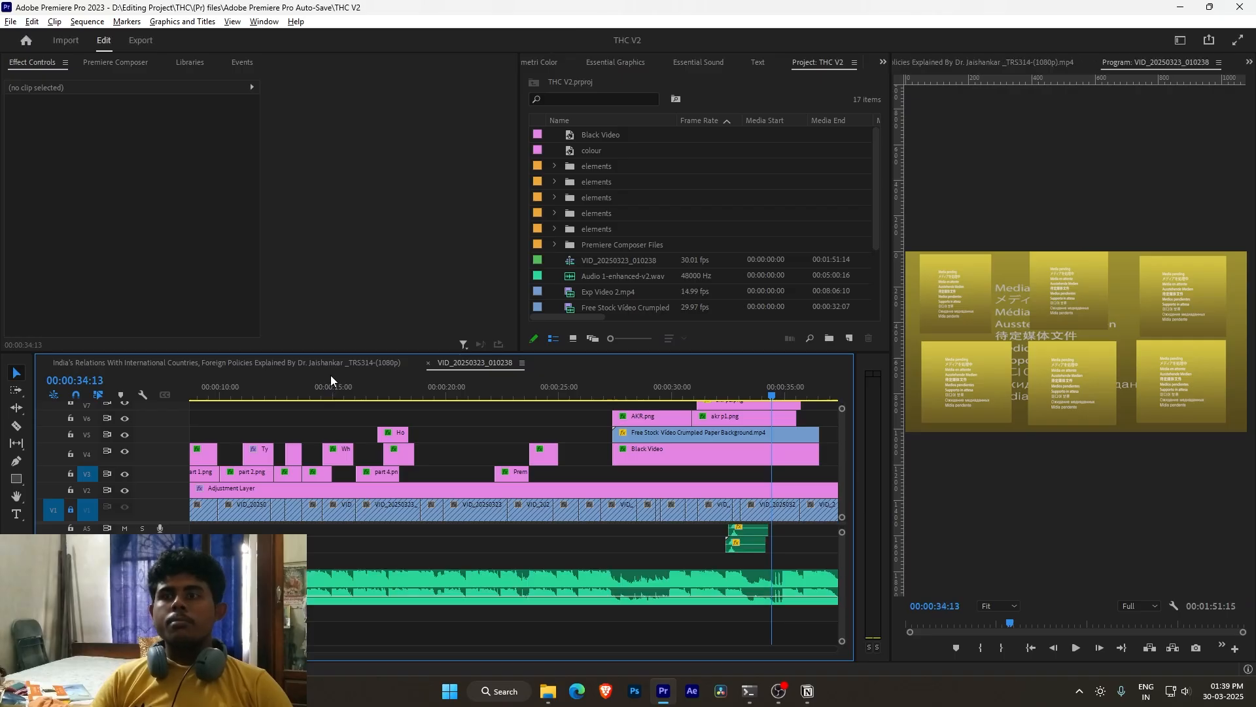
pyautogui.scroll(-6, 434, 463)
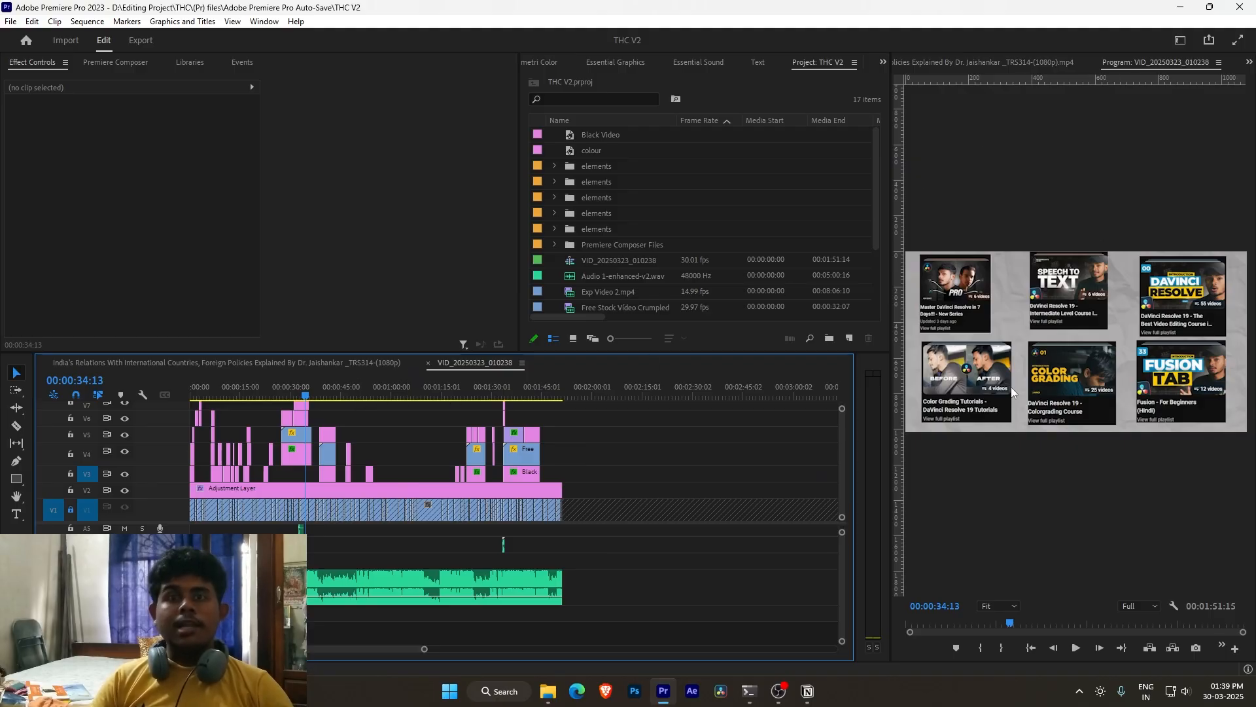
pyautogui.click(1182, 40)
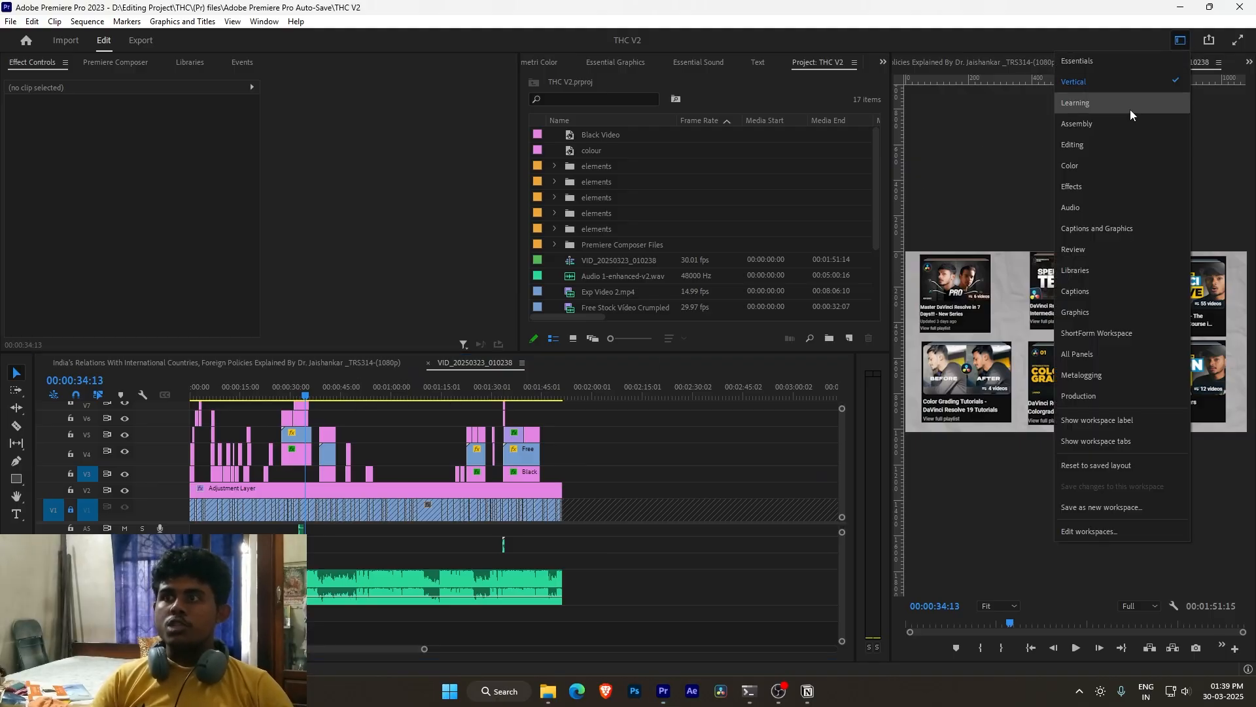
pyautogui.click(1105, 144)
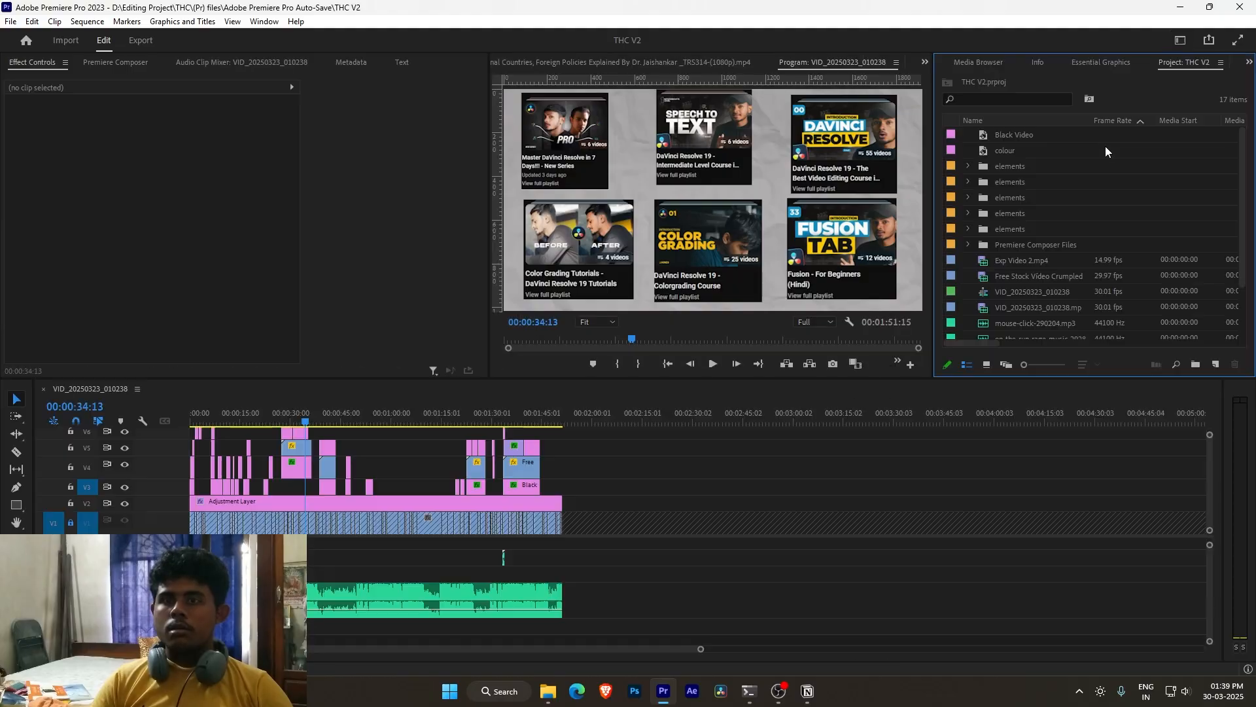
# Step: Examine the sequence's stacked video and audio tracks in the enlarged timeline, both close up and as a whole
pyautogui.scroll(-3, 517, 522)
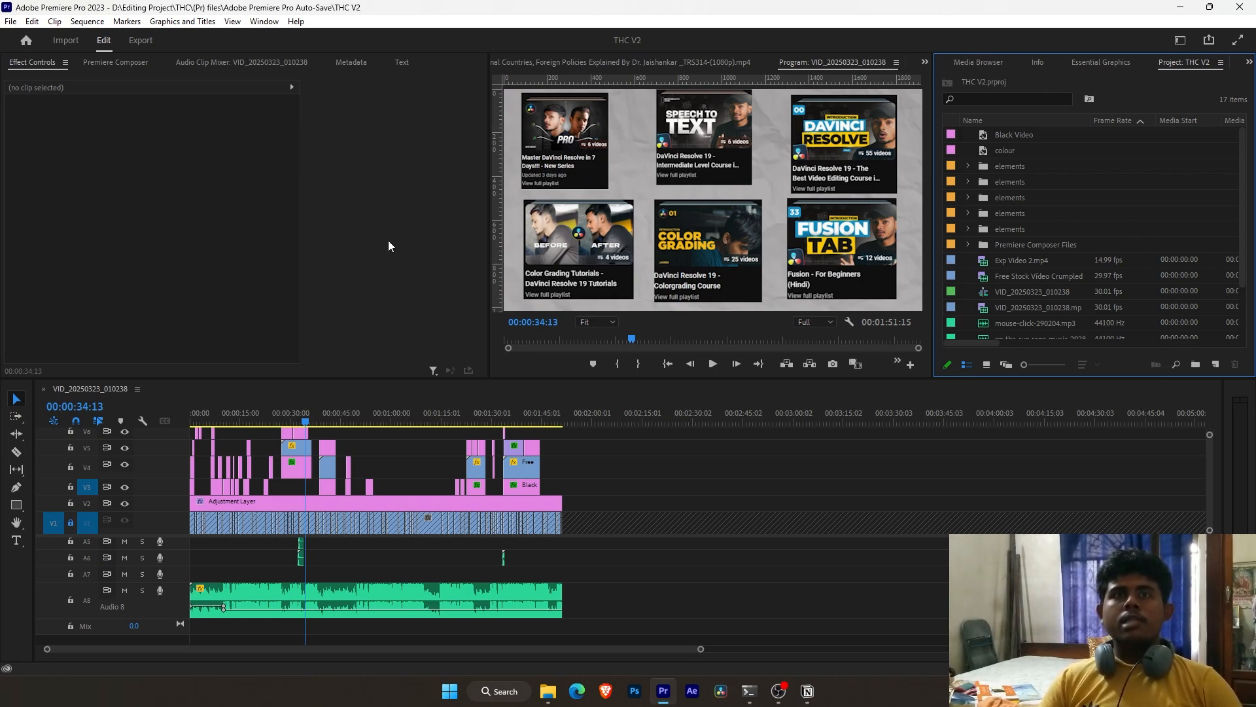
pyautogui.click(275, 501)
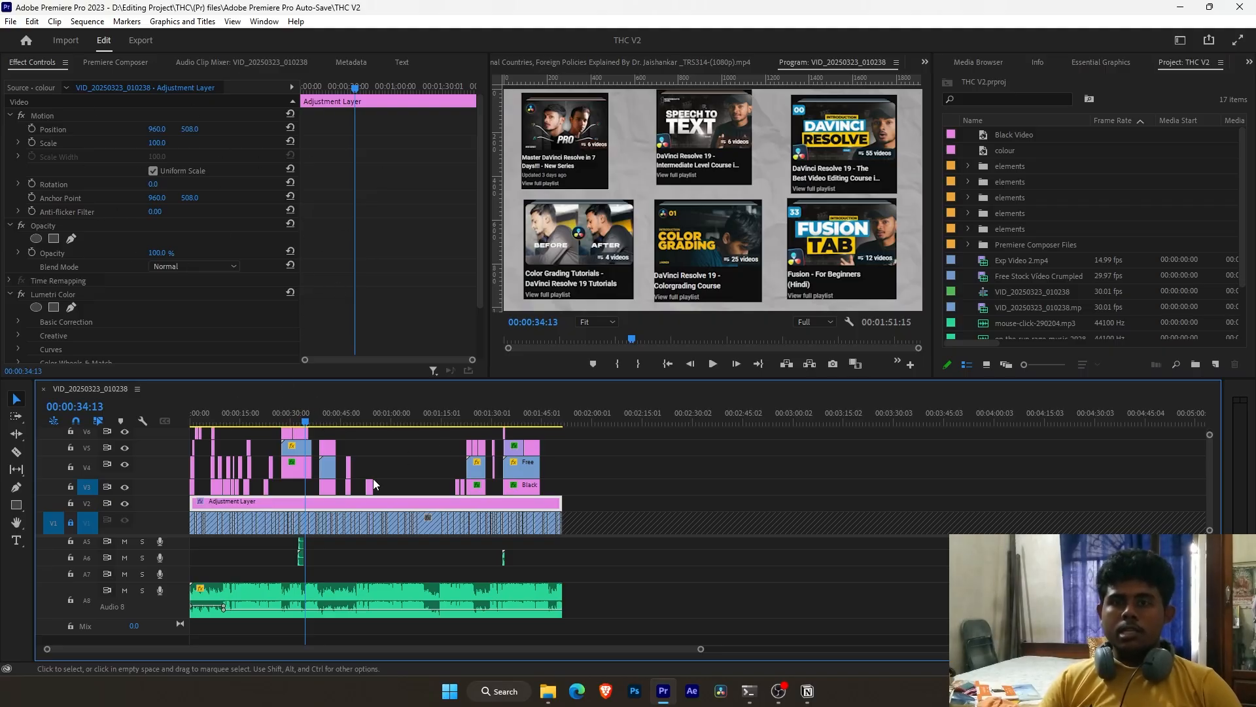
pyautogui.scroll(-1, 357, 484)
pyautogui.scroll(4, 345, 483)
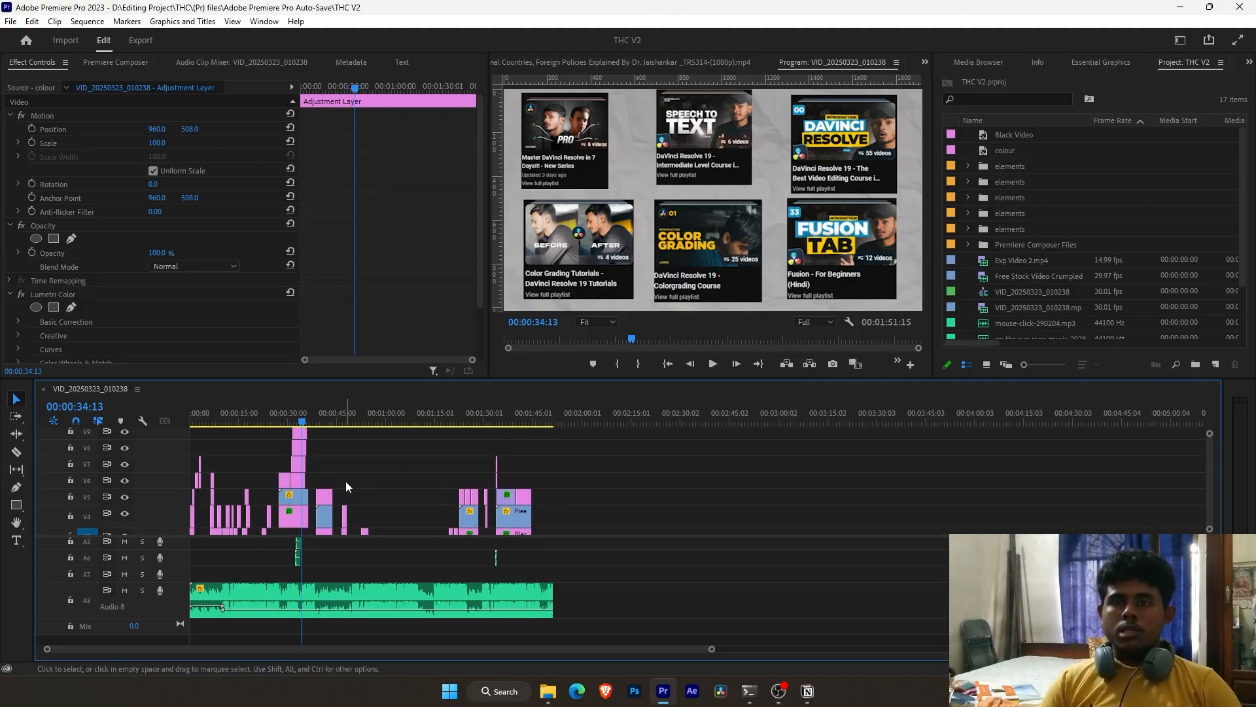
pyautogui.scroll(-4, 347, 478)
pyautogui.press('`')
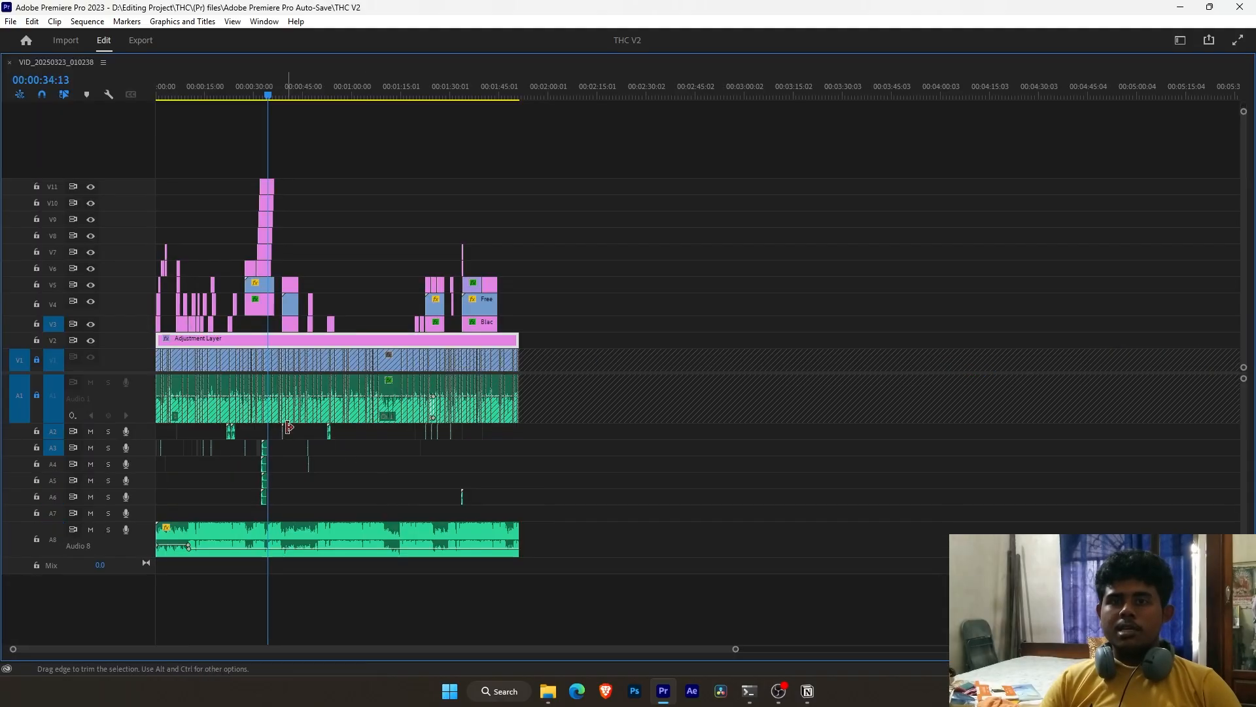
pyautogui.press('=')
pyautogui.press('=')
pyautogui.press('-')
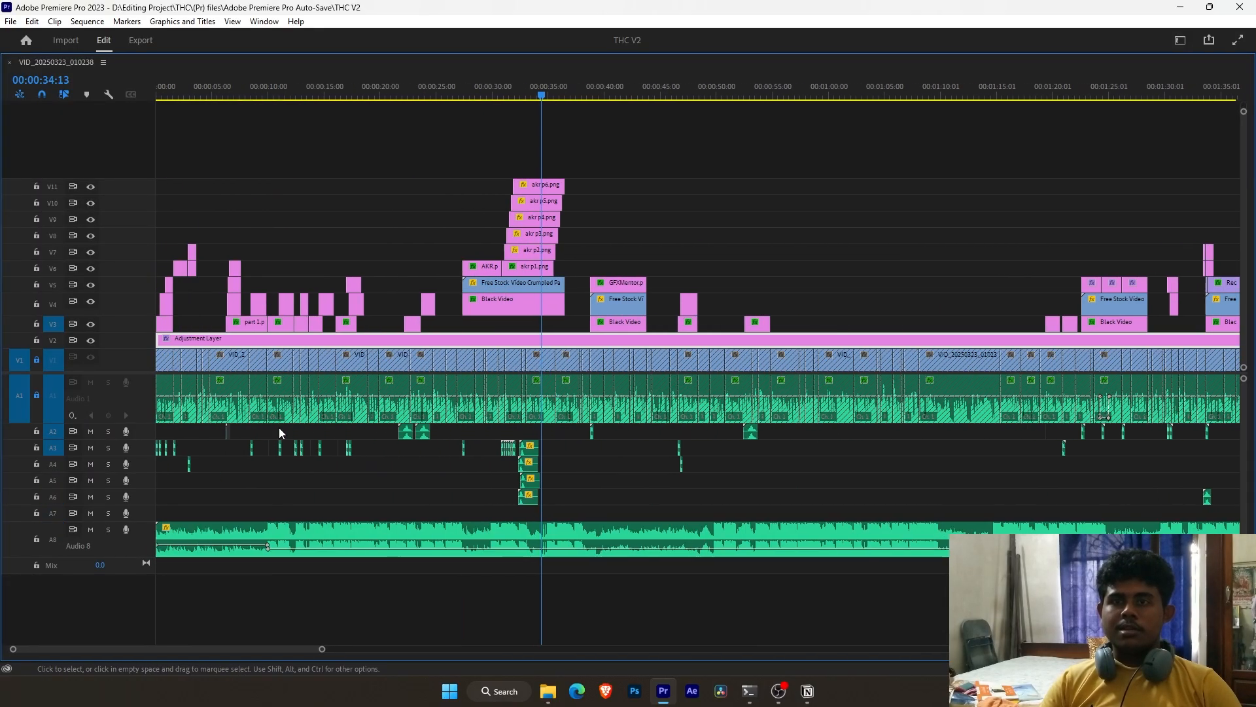
pyautogui.press('-')
pyautogui.press('-')
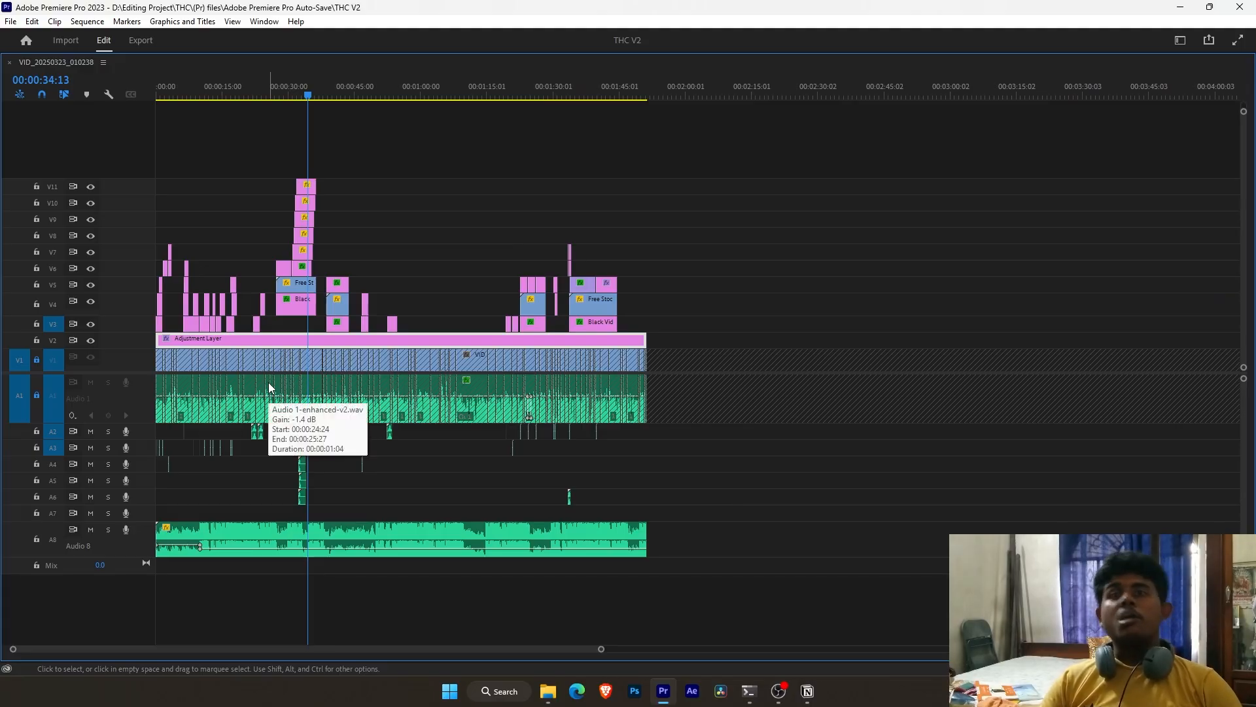
pyautogui.press('`')
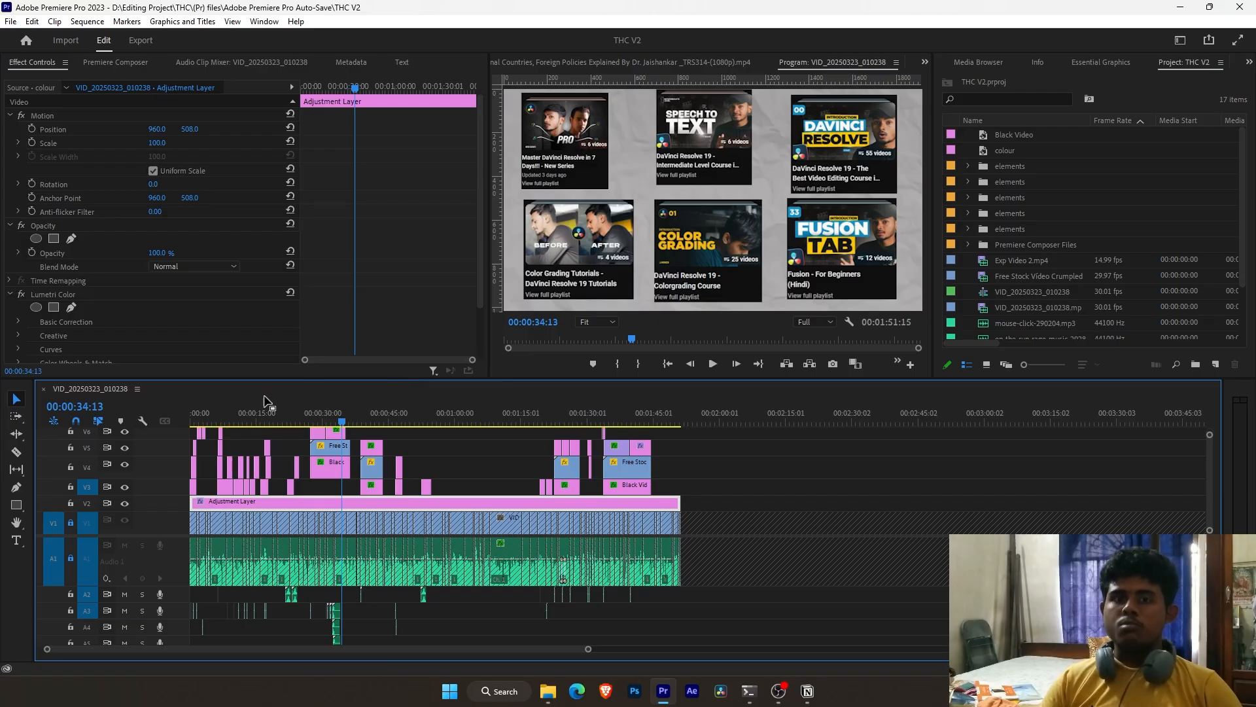
# Step: Review the sequence's export settings and the available formats, leaving H.264 selected
pyautogui.click(139, 41)
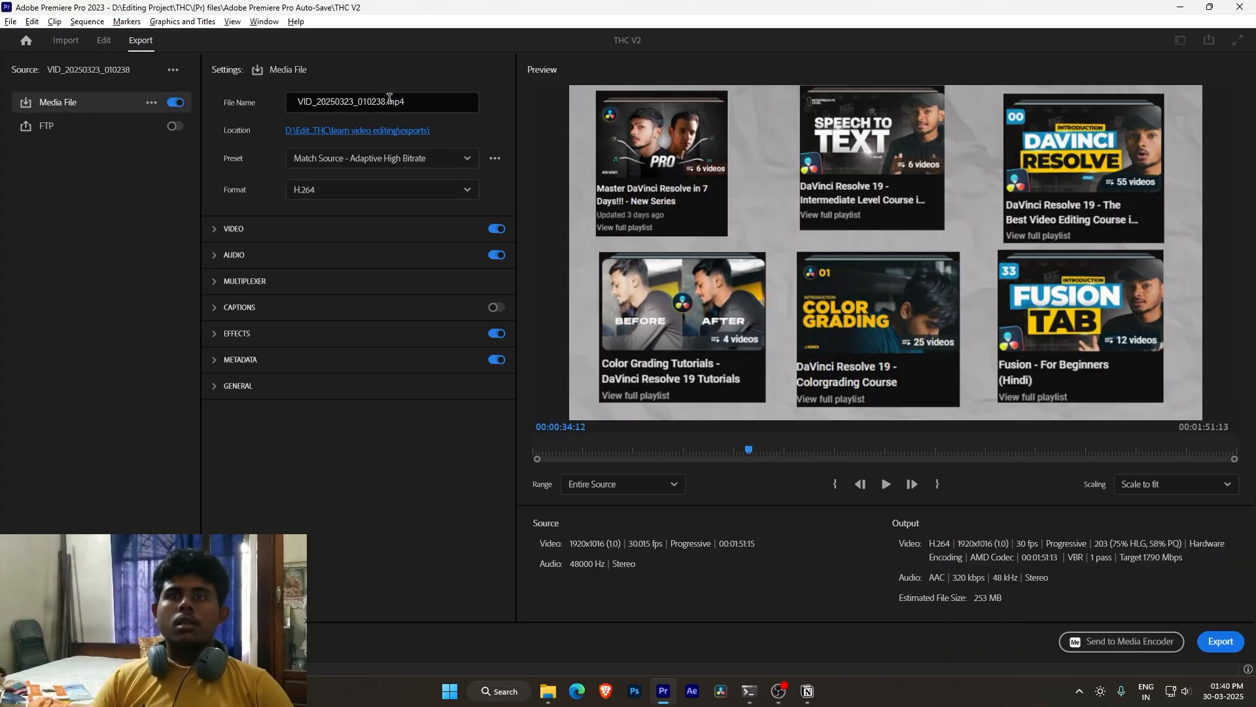
pyautogui.click(330, 191)
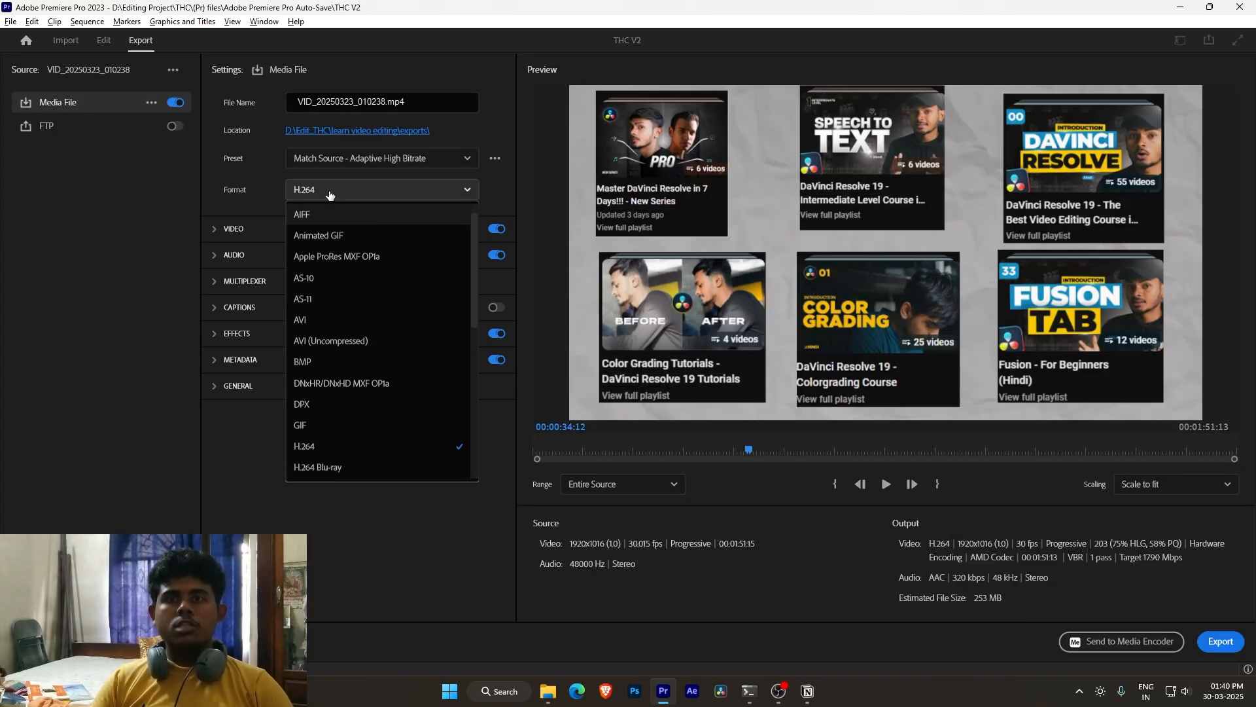
pyautogui.click(249, 394)
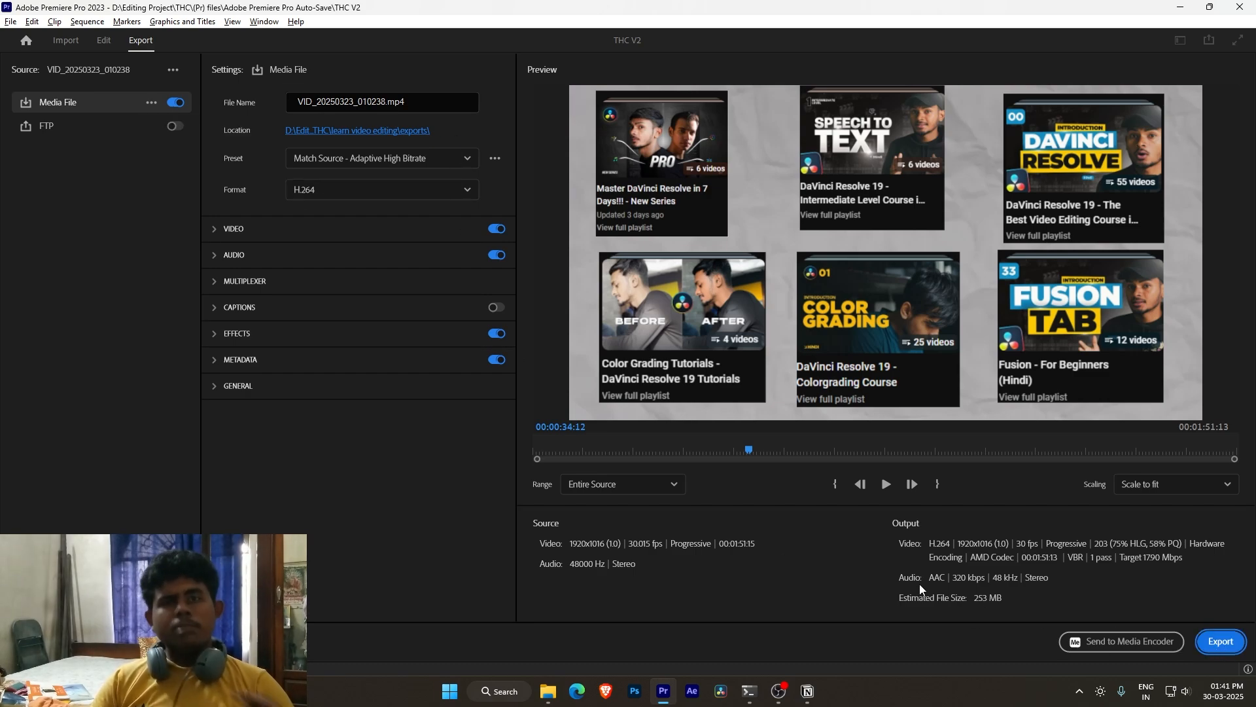
# Step: Return to editing the sequence and scrub the playhead to 00:00:55:10
pyautogui.click(104, 40)
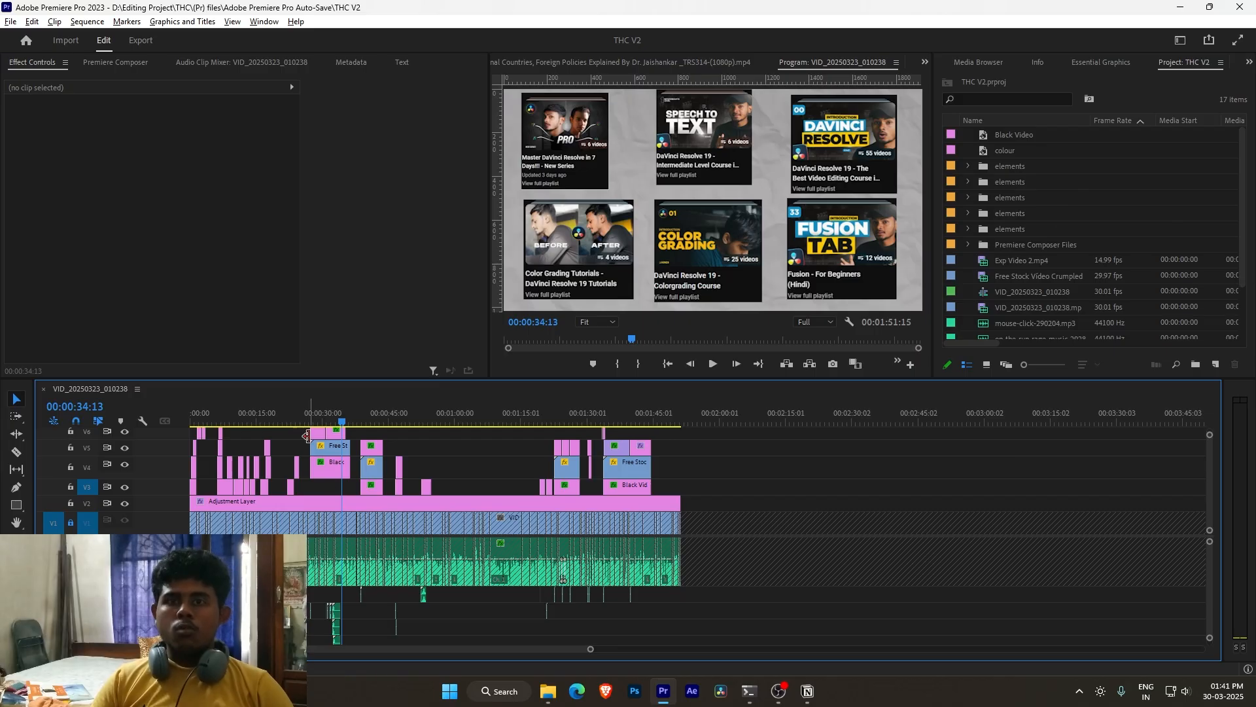
pyautogui.moveTo(294, 418); pyautogui.dragTo(433, 422)
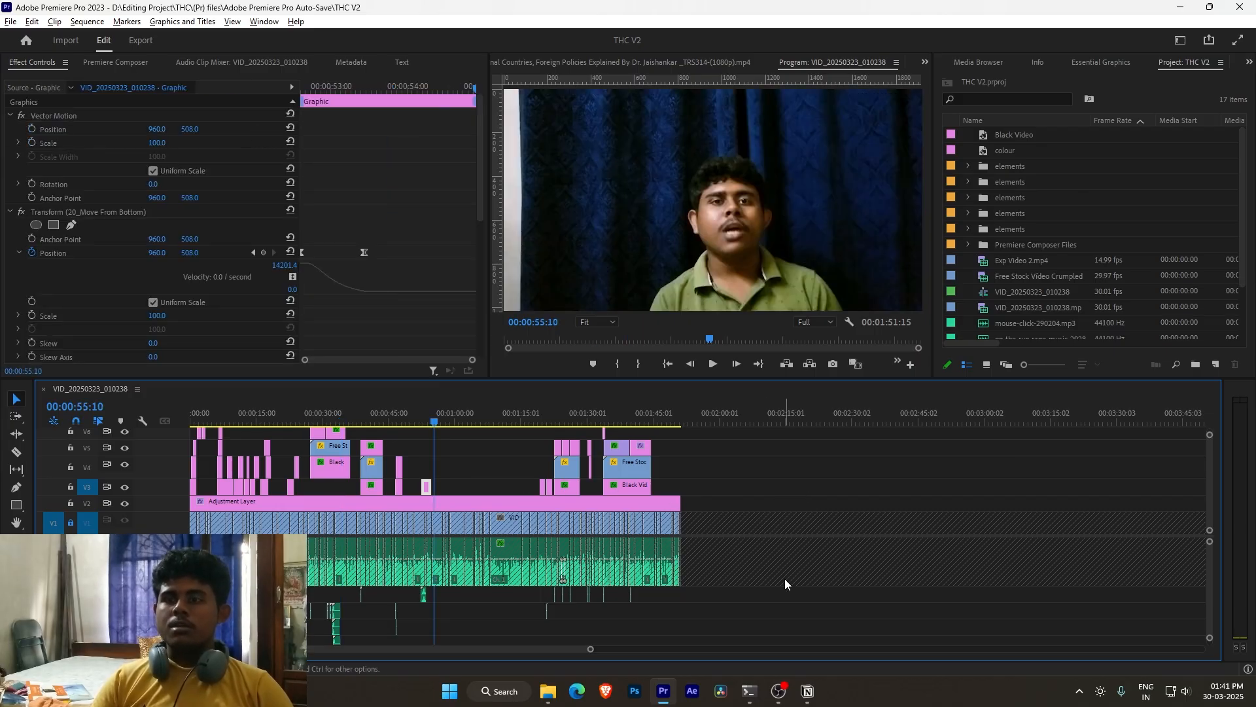